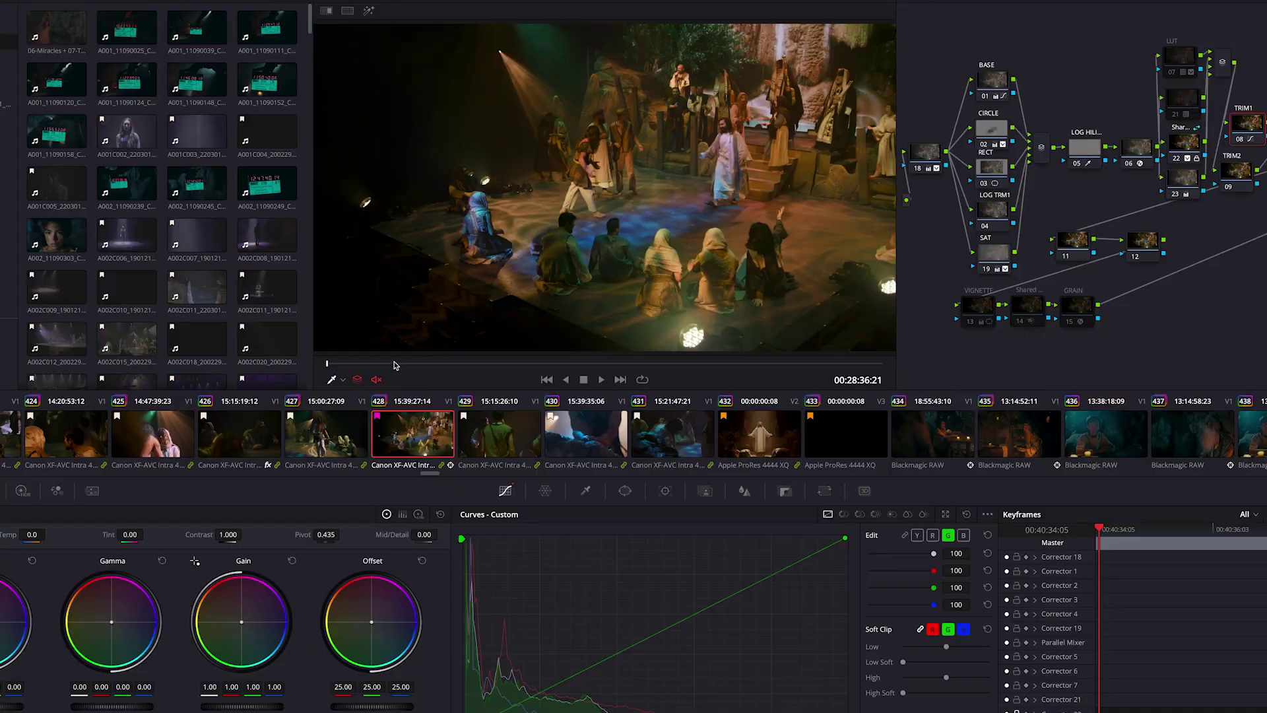
Scrub through the graded clips 428 and 434 to review their looks and node trees.
{"action": "left_click_drag", "start_coordinate": [395, 365], "coordinate": [636, 362]}
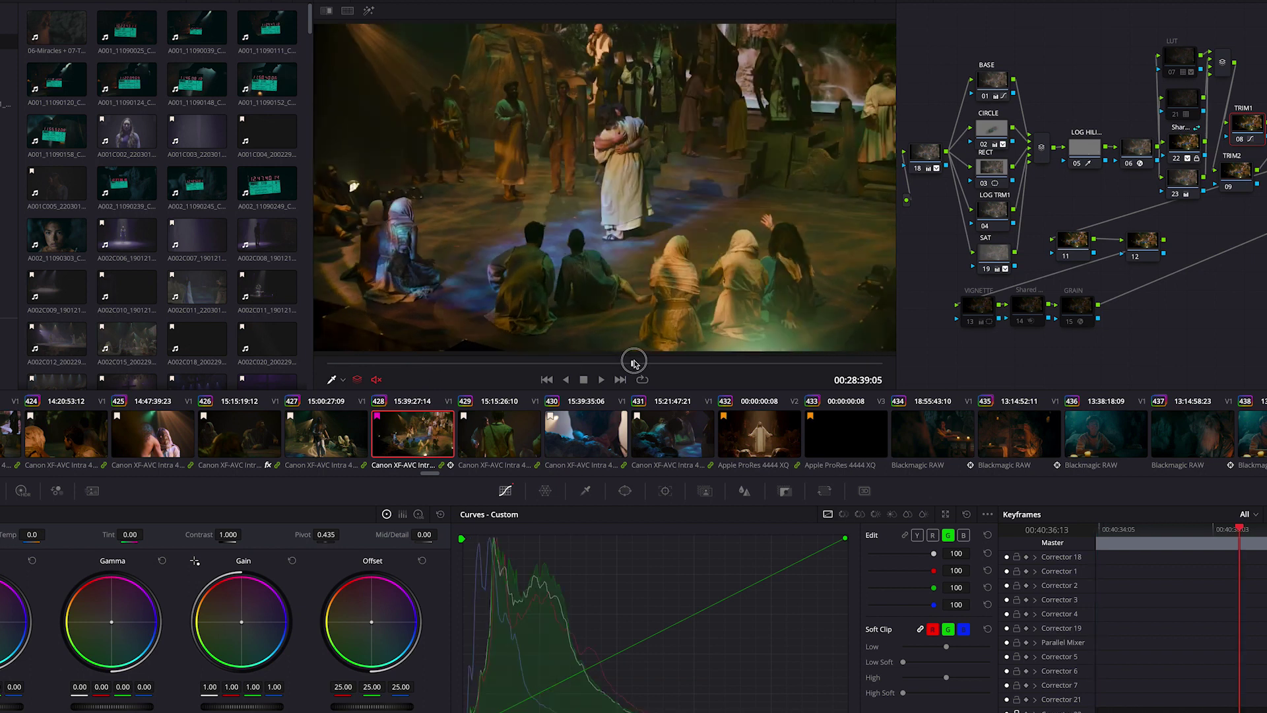
{"action": "left_click", "coordinate": [951, 437]}
{"action": "left_click_drag", "start_coordinate": [486, 363], "coordinate": [500, 365]}
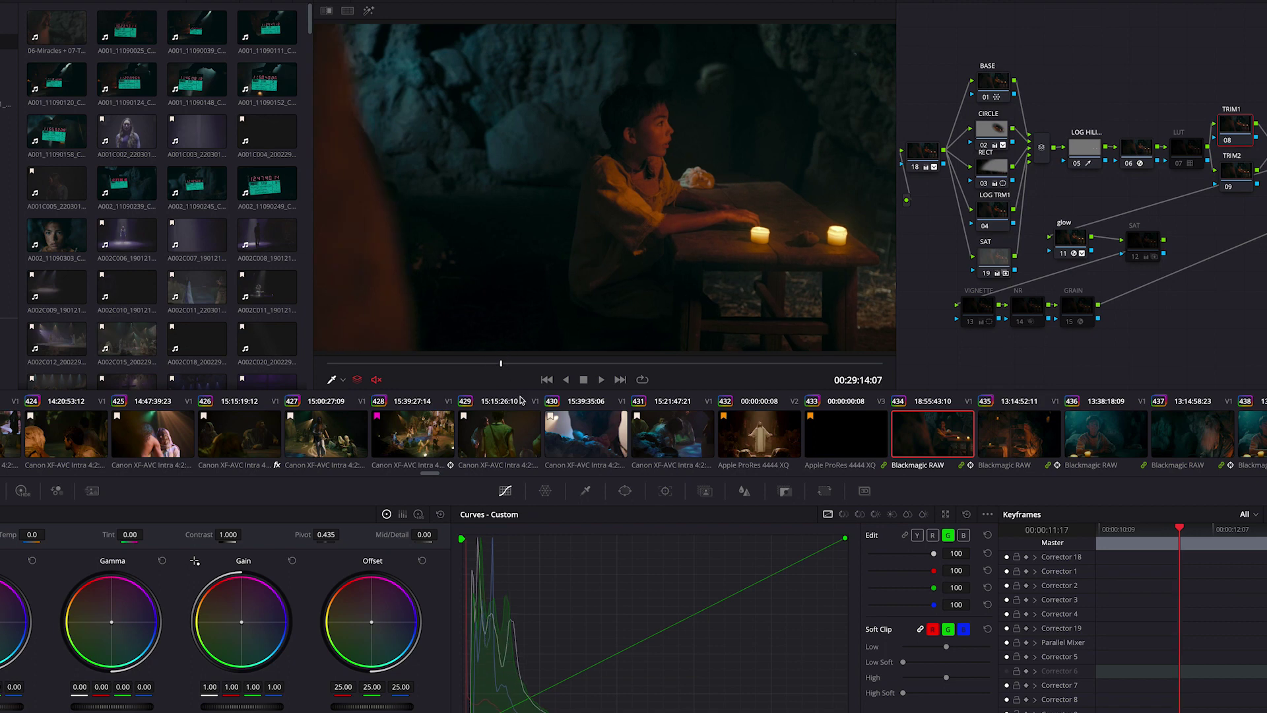
{"action": "left_click", "coordinate": [444, 433]}
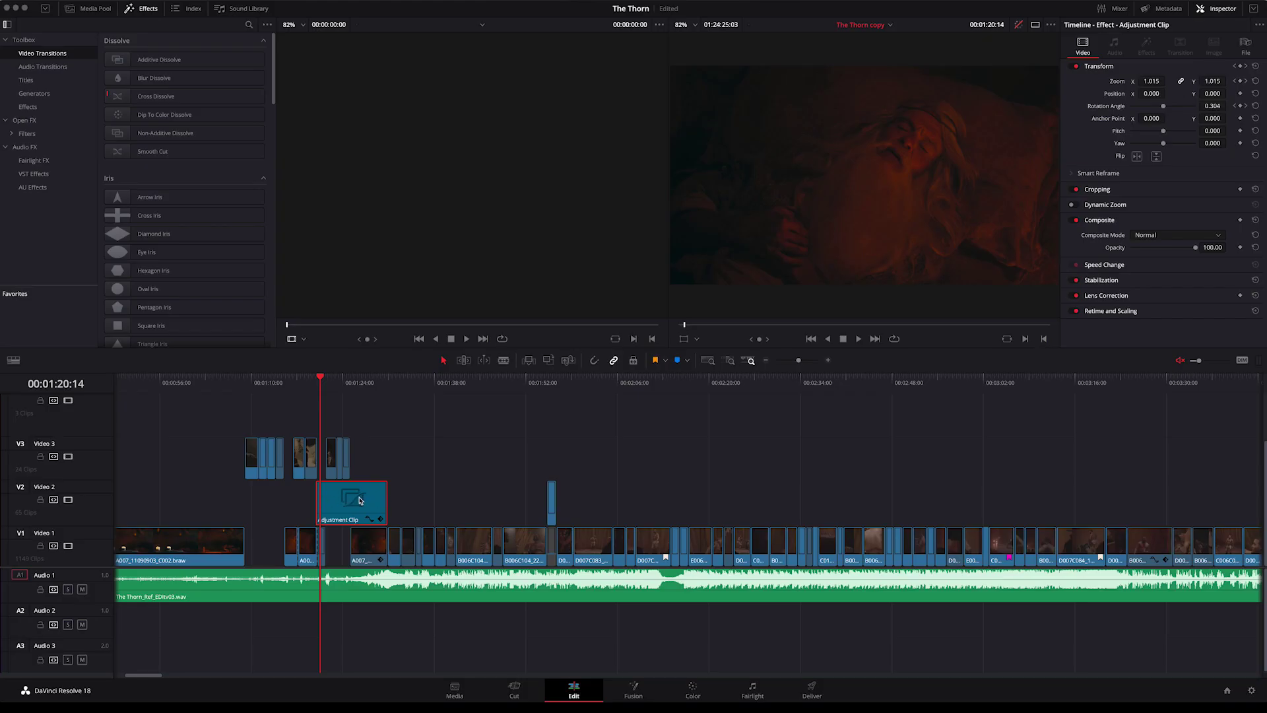
Place a second Adjustment Clip on the Video 2 track after the existing one, and delete it again.
{"action": "left_click", "coordinate": [41, 106]}
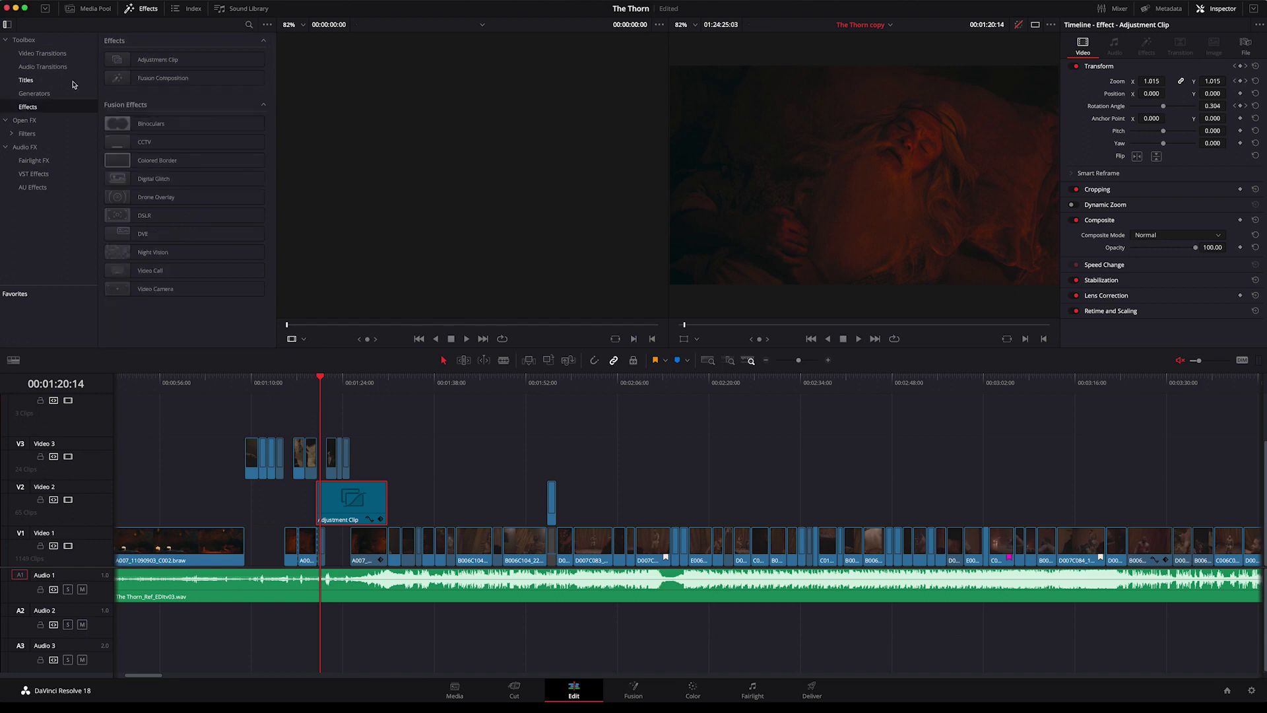
{"action": "left_click", "coordinate": [41, 93]}
{"action": "left_click", "coordinate": [41, 106]}
{"action": "left_click", "coordinate": [158, 59]}
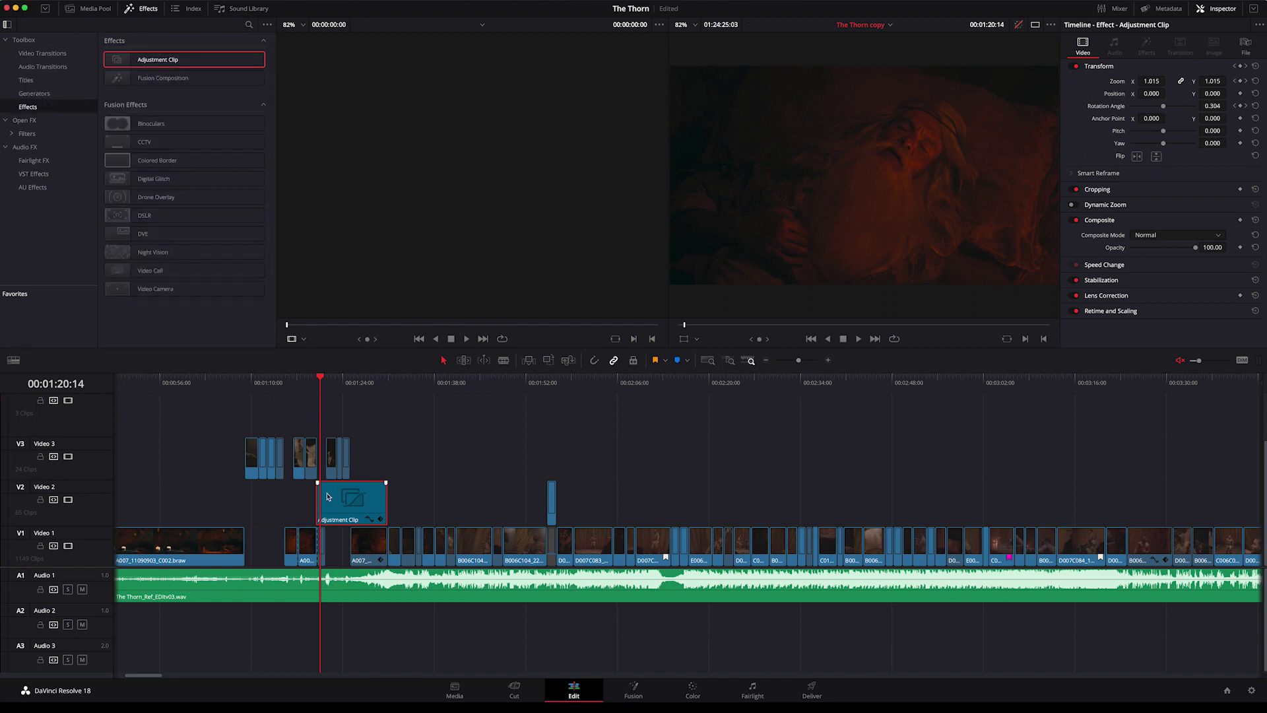
{"action": "left_click_drag", "start_coordinate": [119, 59], "coordinate": [485, 501]}
{"action": "left_click", "coordinate": [451, 505]}
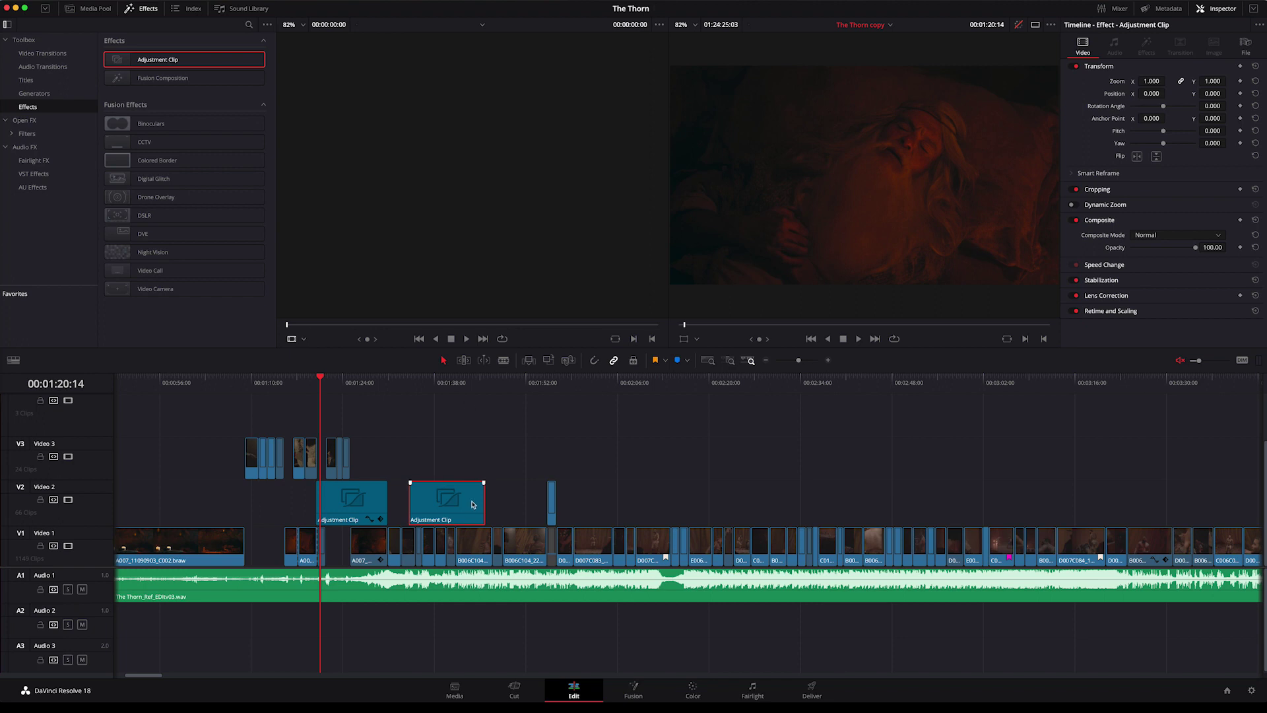
{"action": "key", "text": "BackSpace"}
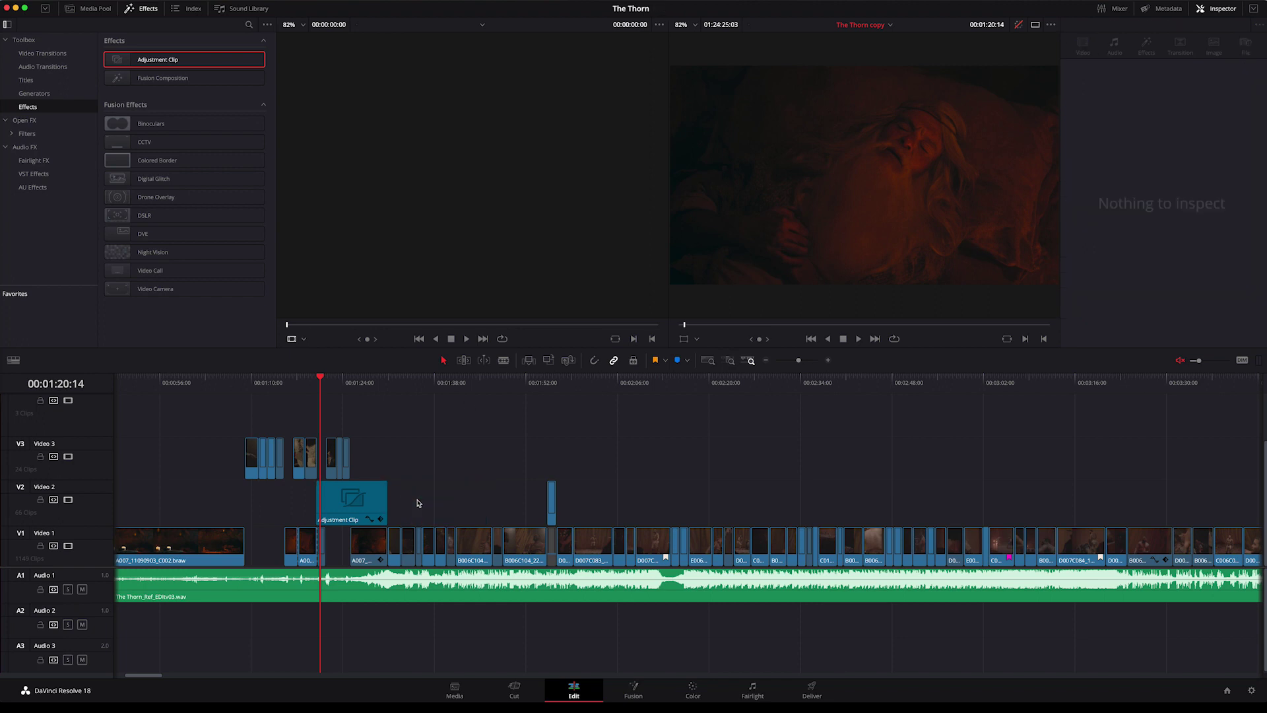
Examine the animated zoom and rotation of the existing adjustment clip on Video 2 from its first keyframe onward.
{"action": "left_click", "coordinate": [368, 502]}
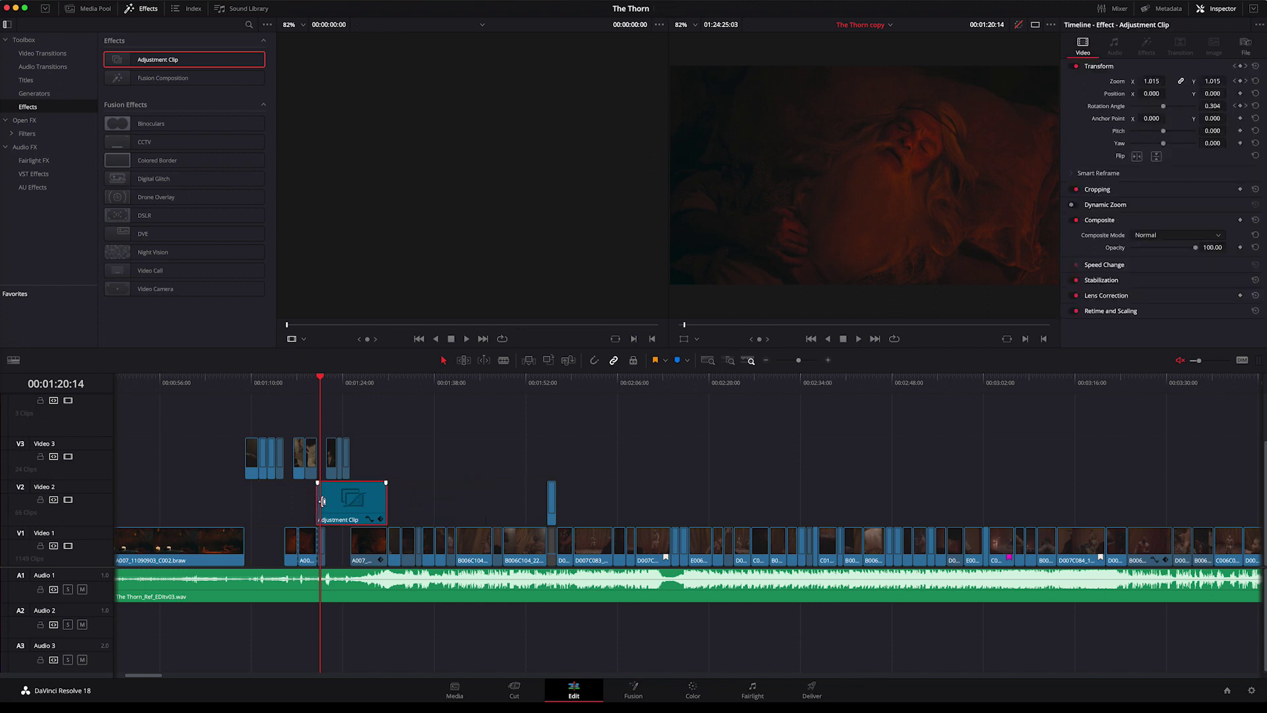
{"action": "left_click_drag", "start_coordinate": [322, 385], "coordinate": [322, 384]}
{"action": "left_click", "coordinate": [1236, 81]}
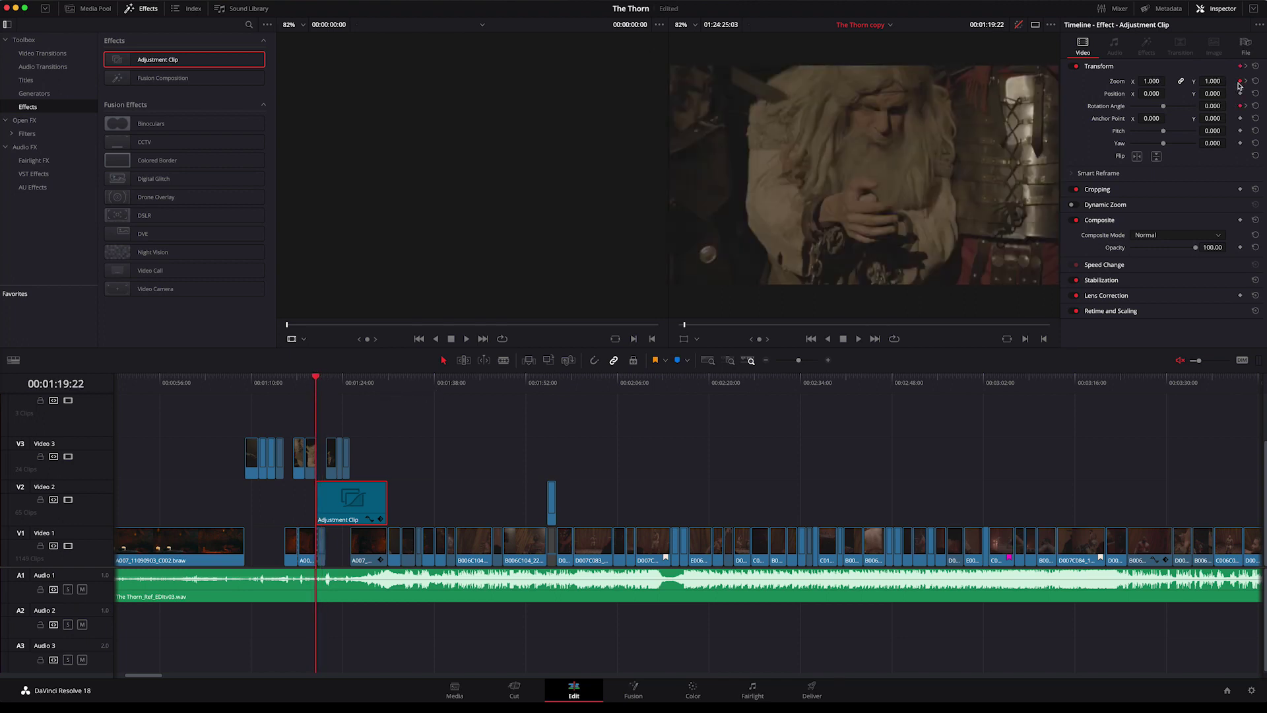
{"action": "left_click", "coordinate": [323, 385]}
{"action": "left_click_drag", "start_coordinate": [323, 385], "coordinate": [374, 384]}
{"action": "left_click", "coordinate": [361, 384]}
{"action": "left_click", "coordinate": [366, 546]}
{"action": "left_click", "coordinate": [351, 506]}
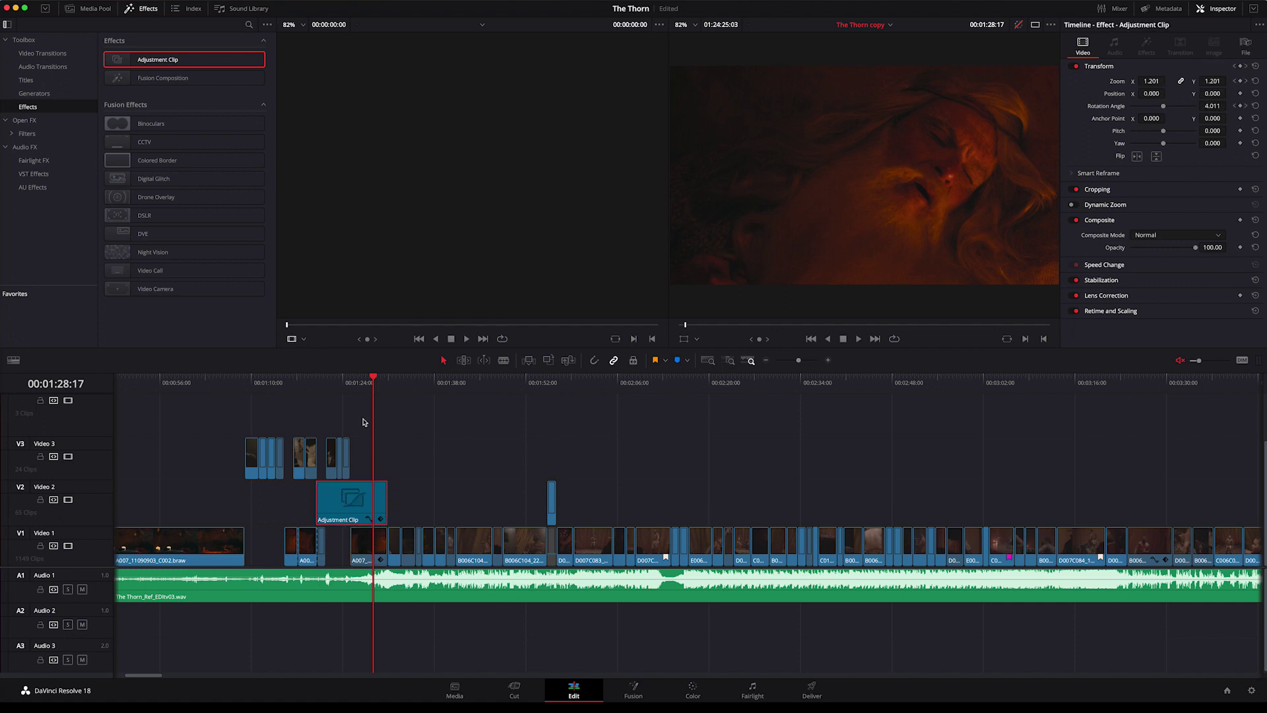
{"action": "left_click_drag", "start_coordinate": [371, 381], "coordinate": [378, 383]}
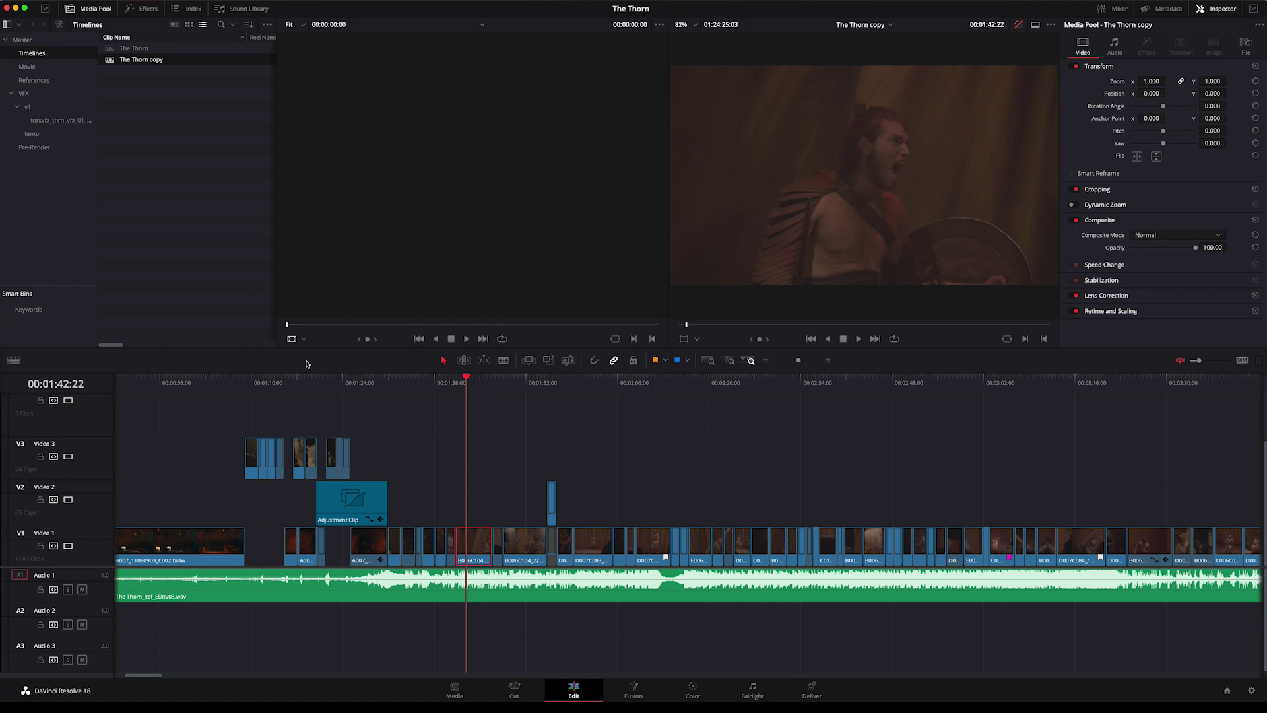
Link The Thorn_Ref_EDITv03_Locked To Color.mp4 as The Thorn timeline's offline reference clip and set the source viewer to Offline.
{"action": "right_click", "coordinate": [198, 48]}
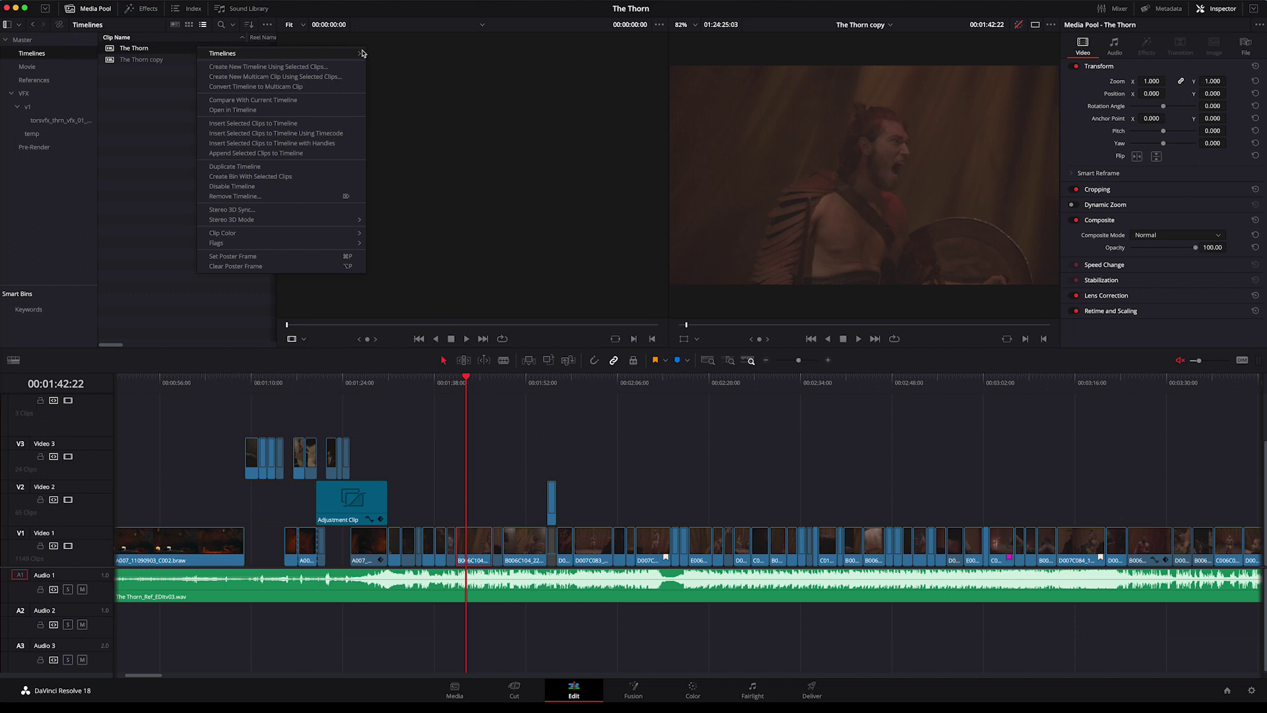
{"action": "mouse_move", "coordinate": [361, 52]}
{"action": "mouse_move", "coordinate": [394, 100]}
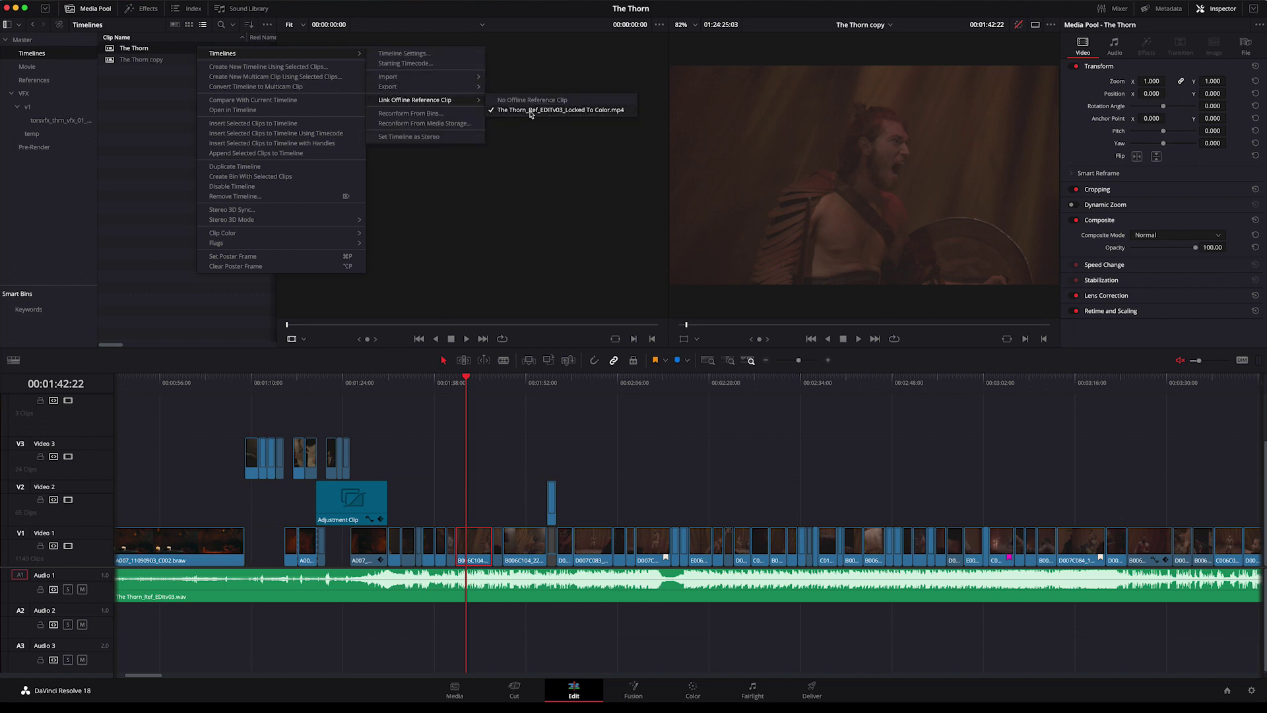
{"action": "left_click", "coordinate": [530, 110]}
{"action": "left_click", "coordinate": [294, 338]}
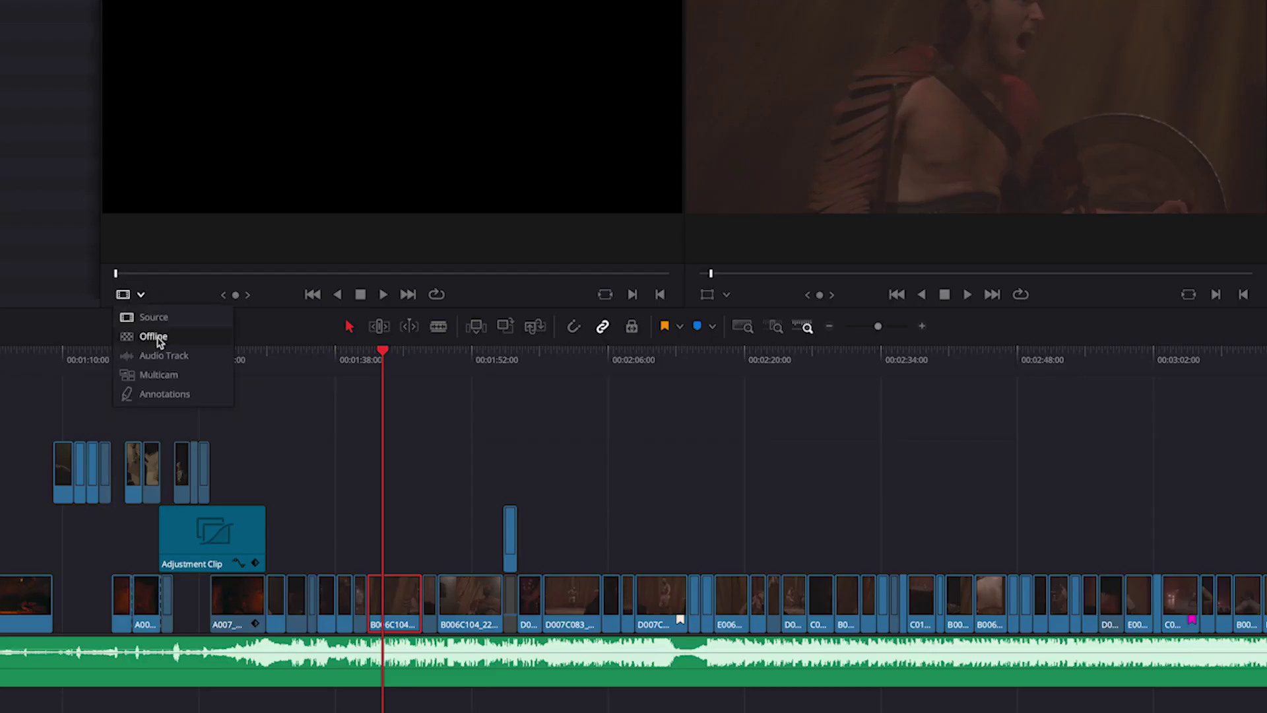
{"action": "left_click", "coordinate": [156, 338]}
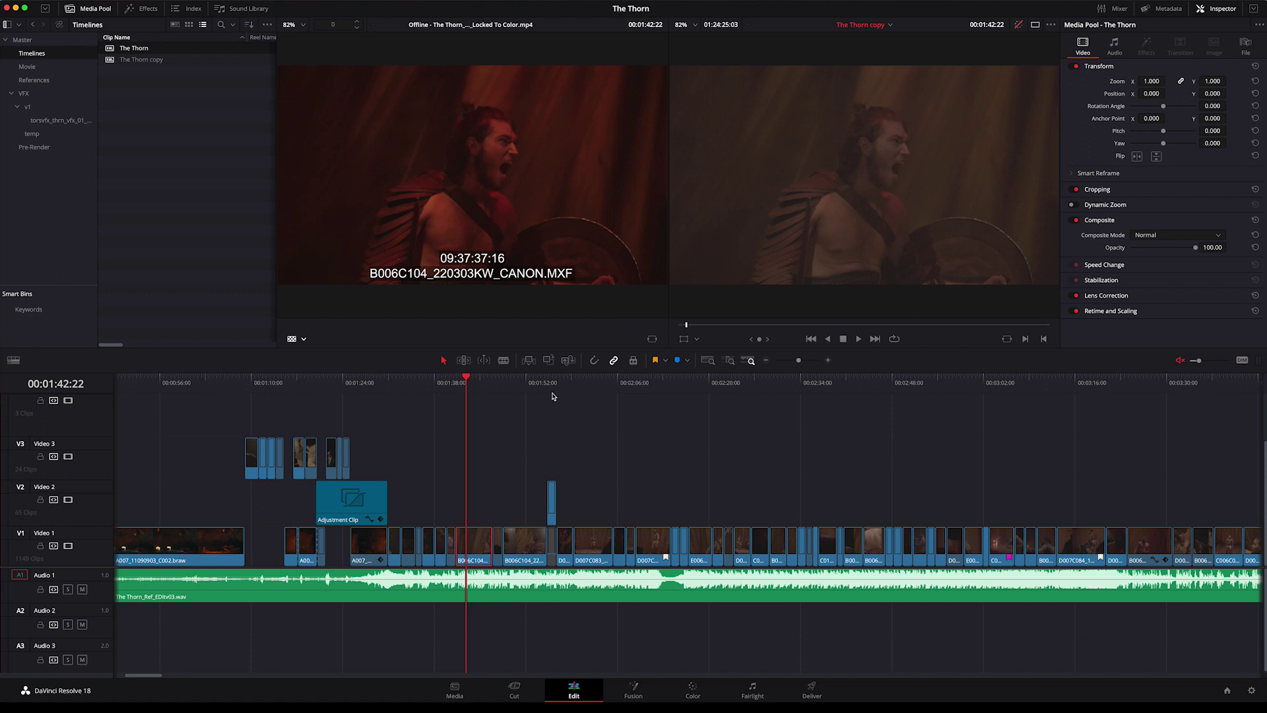
Compare the timeline with the offline reference using a Difference wipe, playing part of the current clip.
{"action": "right_click", "coordinate": [741, 212]}
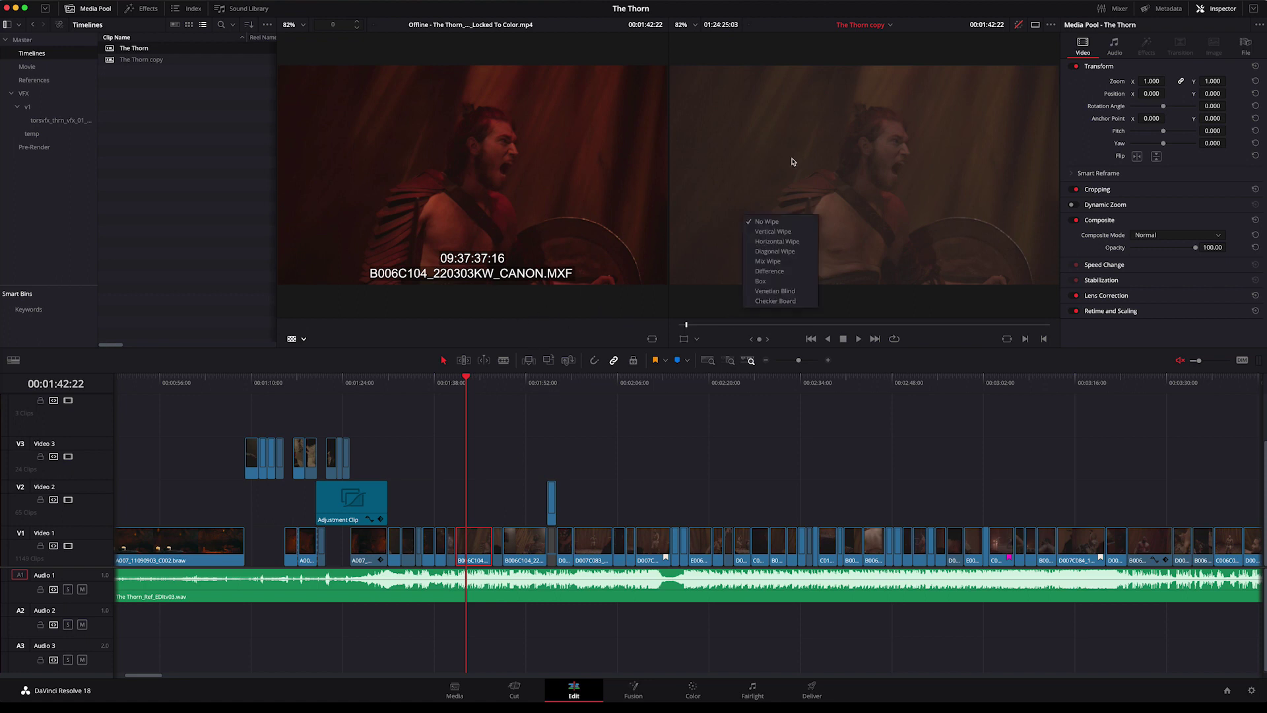
{"action": "left_click", "coordinate": [779, 274]}
{"action": "key", "text": "space"}
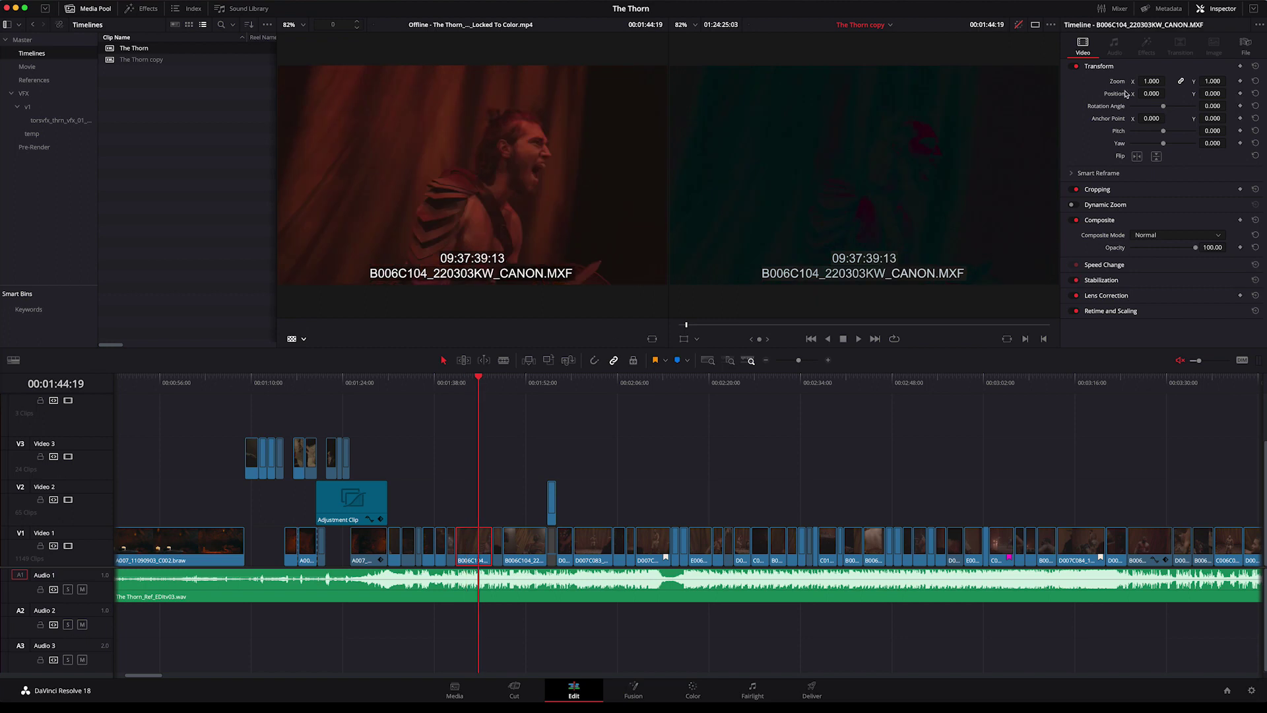
Try a 1.110 zoom on the current clip in the difference view, reset it, and scrub ahead to check further shots.
{"action": "left_click_drag", "start_coordinate": [1151, 80], "coordinate": [999, 172]}
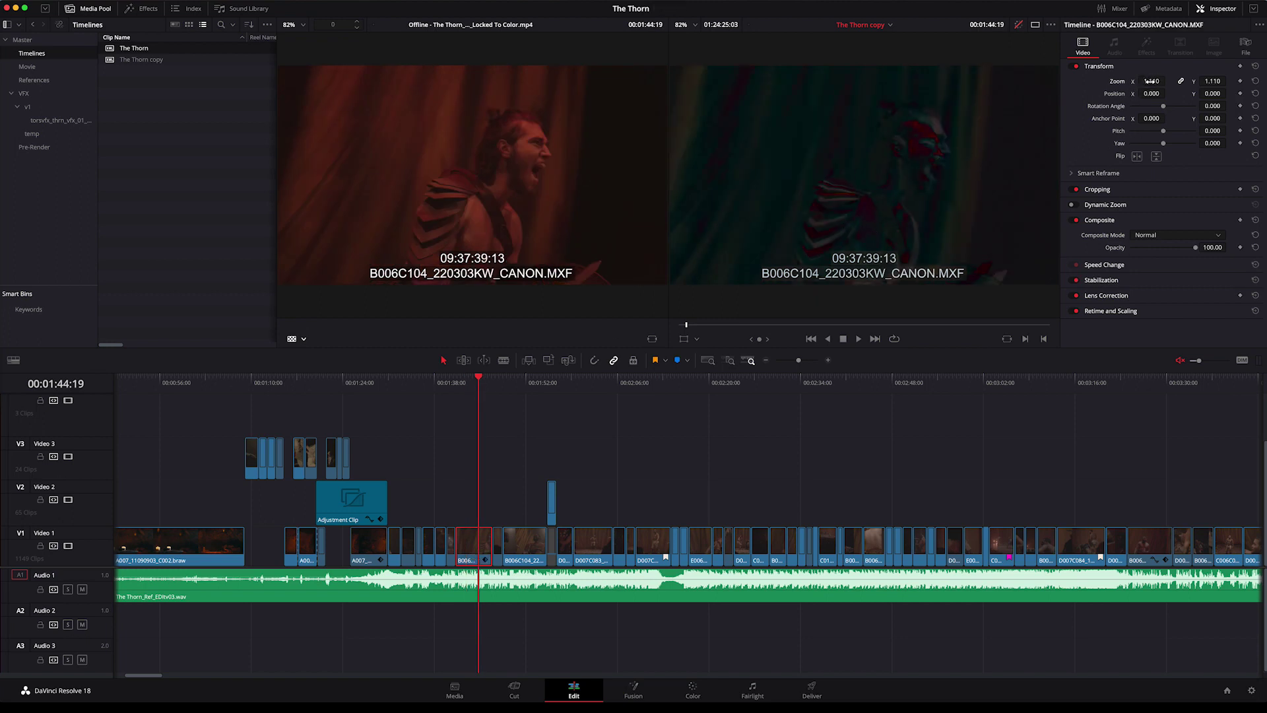
{"action": "left_click", "coordinate": [1255, 80]}
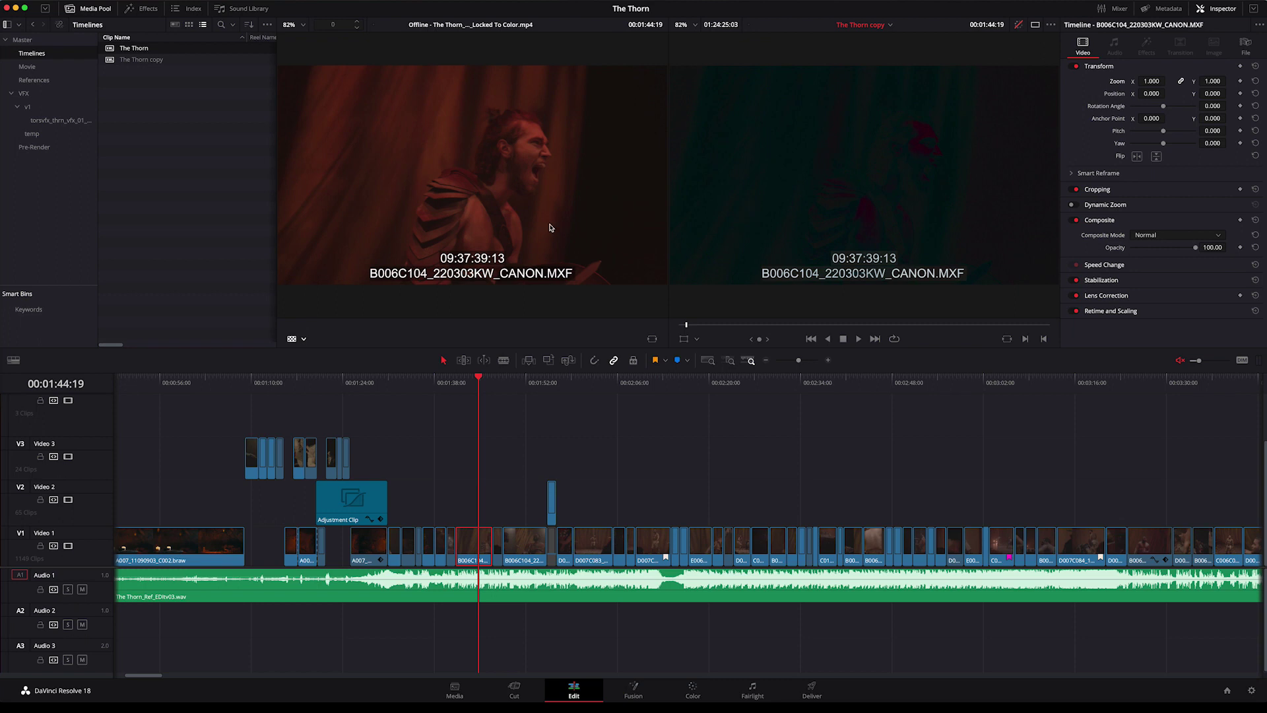
{"action": "left_click_drag", "start_coordinate": [512, 384], "coordinate": [706, 390]}
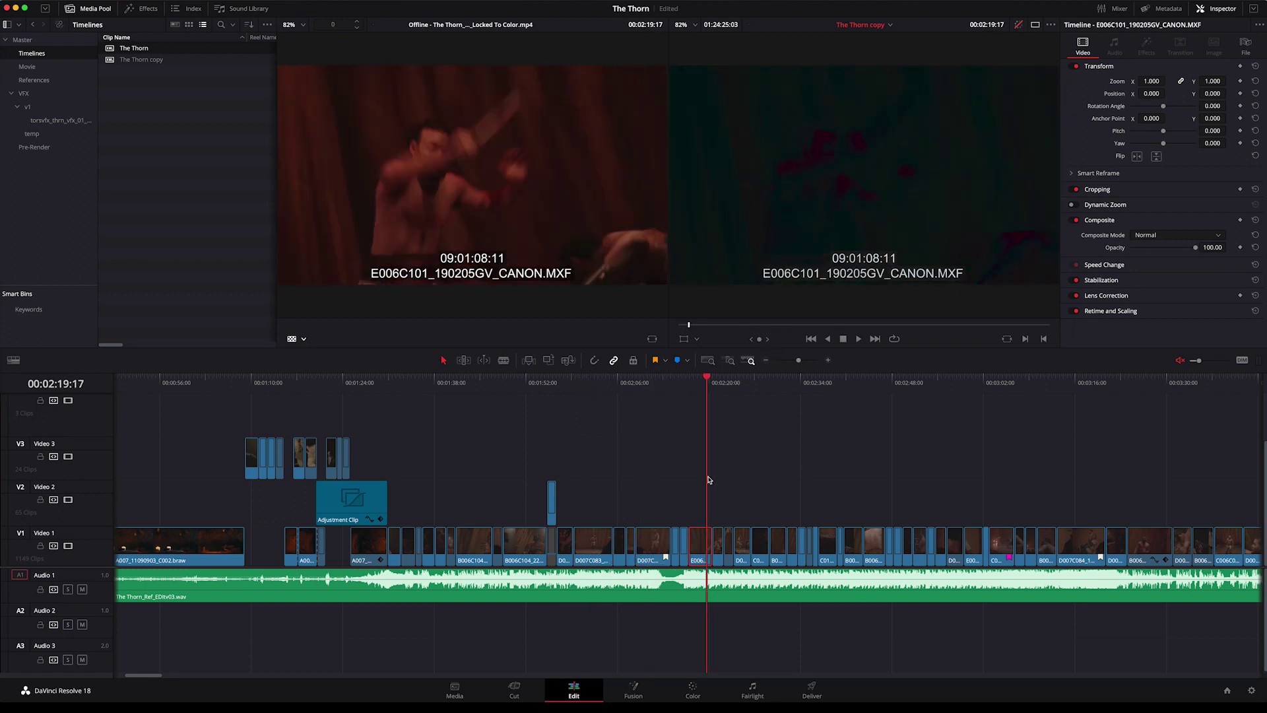
{"action": "right_click", "coordinate": [789, 225]}
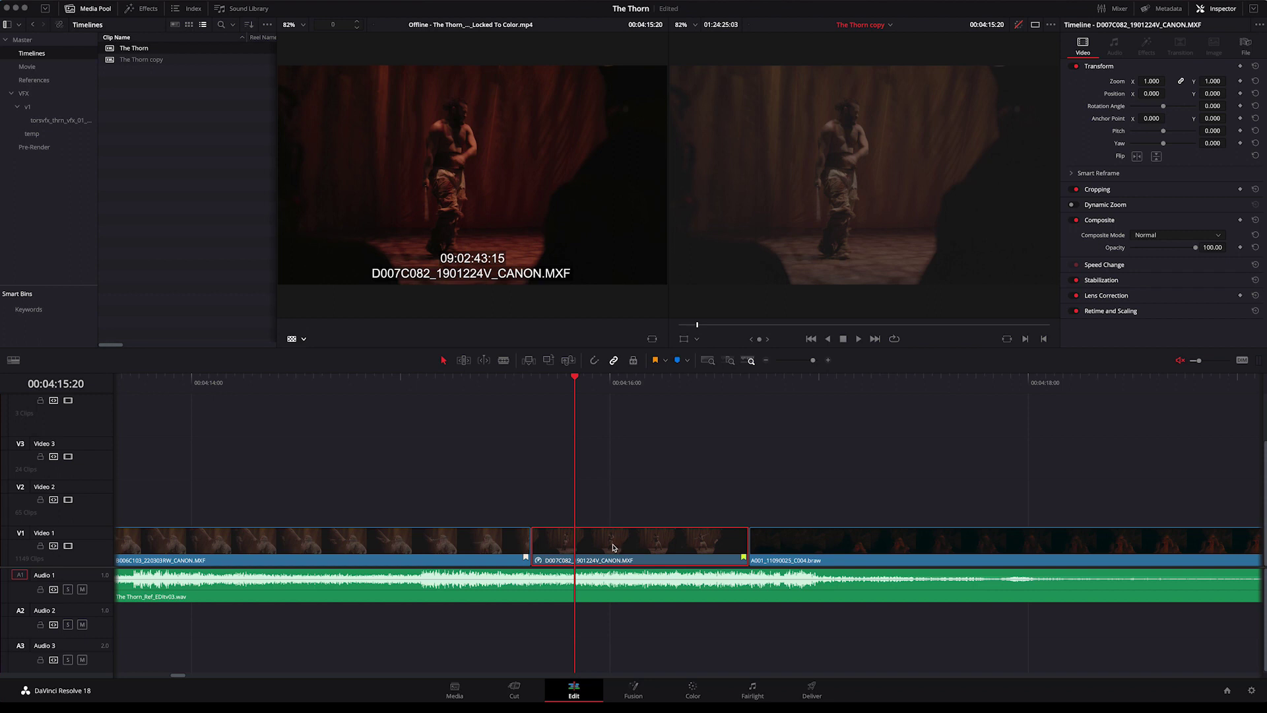
Show the Retime Controls and the Retime Curve for the clip D007C082_1901224V_CANON.MXF.
{"action": "right_click", "coordinate": [632, 535]}
{"action": "left_click", "coordinate": [656, 417]}
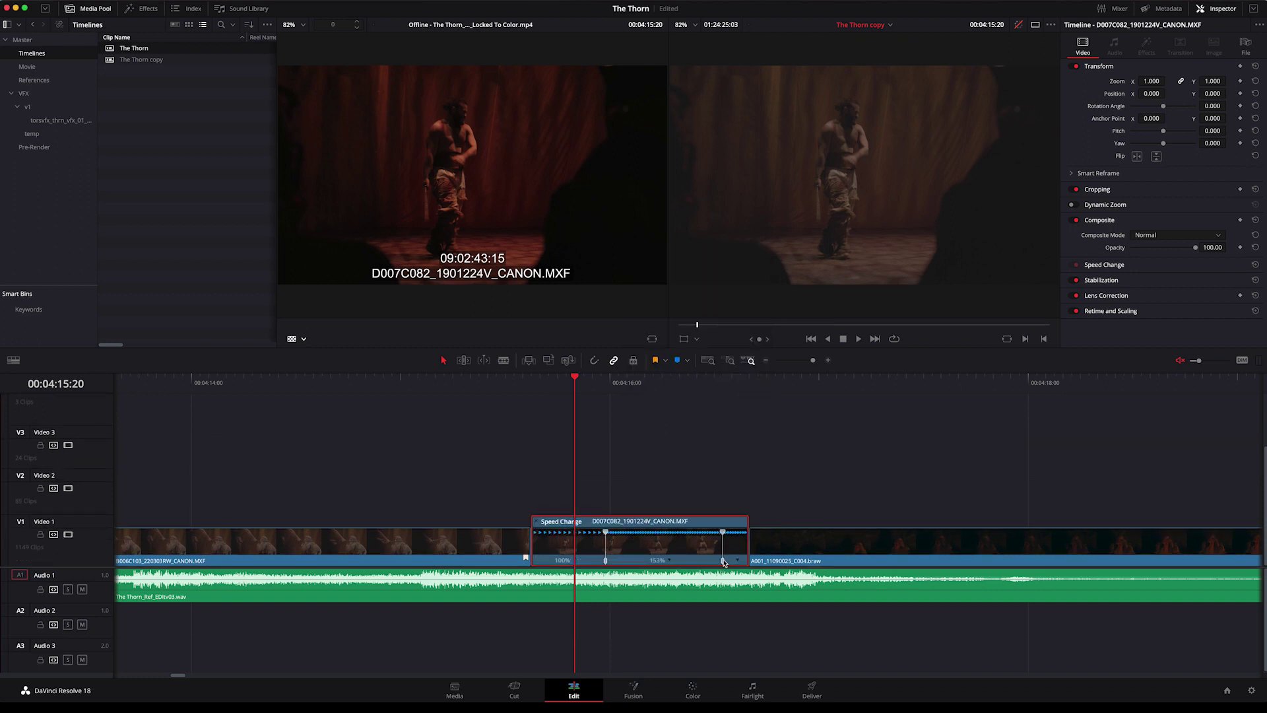
{"action": "right_click", "coordinate": [627, 543]}
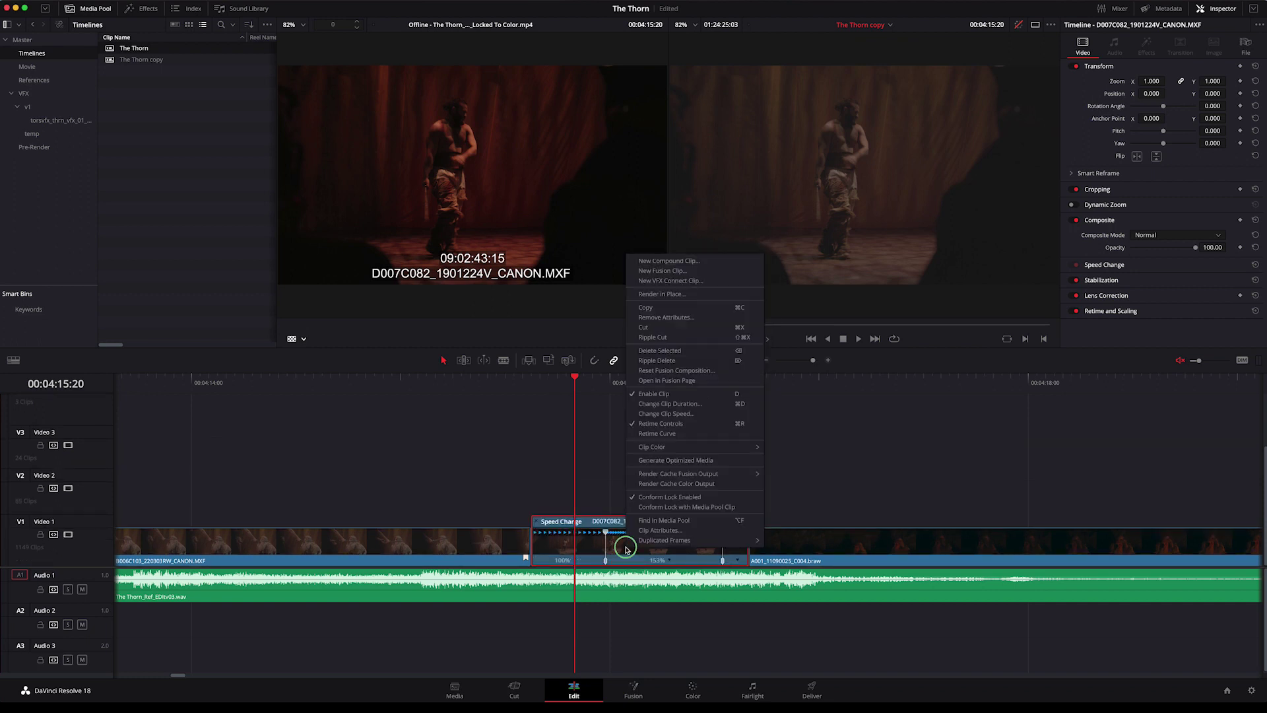
{"action": "left_click", "coordinate": [647, 436]}
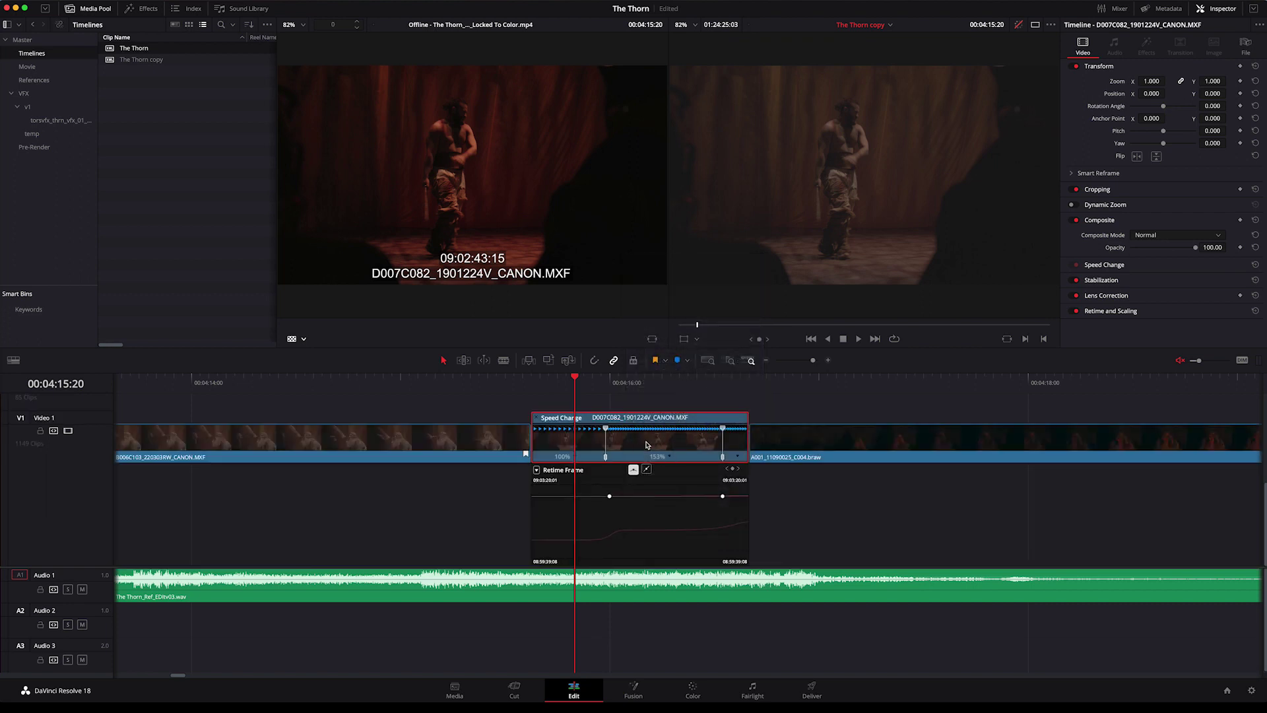
Limit the curve display to Retime Speed, select its first speed point, and scrub through the clip's speed change.
{"action": "left_click", "coordinate": [537, 470]}
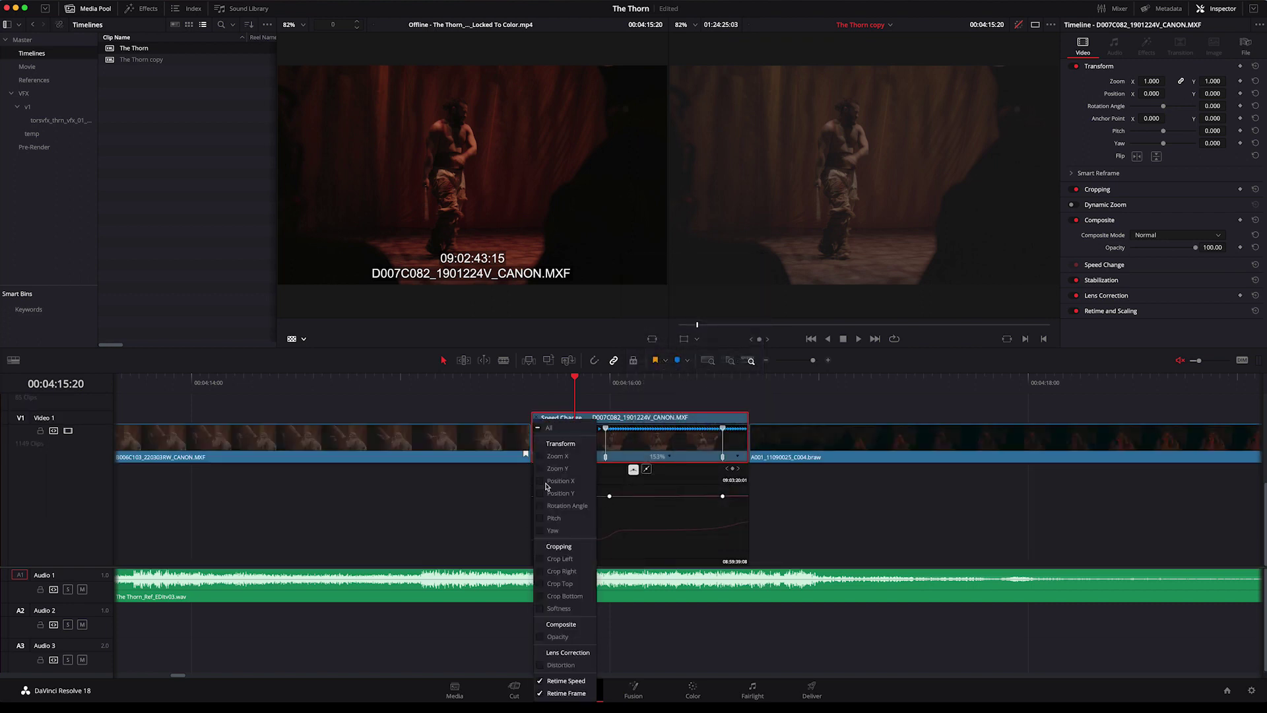
{"action": "left_click", "coordinate": [541, 693]}
{"action": "scroll", "coordinate": [598, 634], "scroll_direction": "up", "scroll_amount": 2}
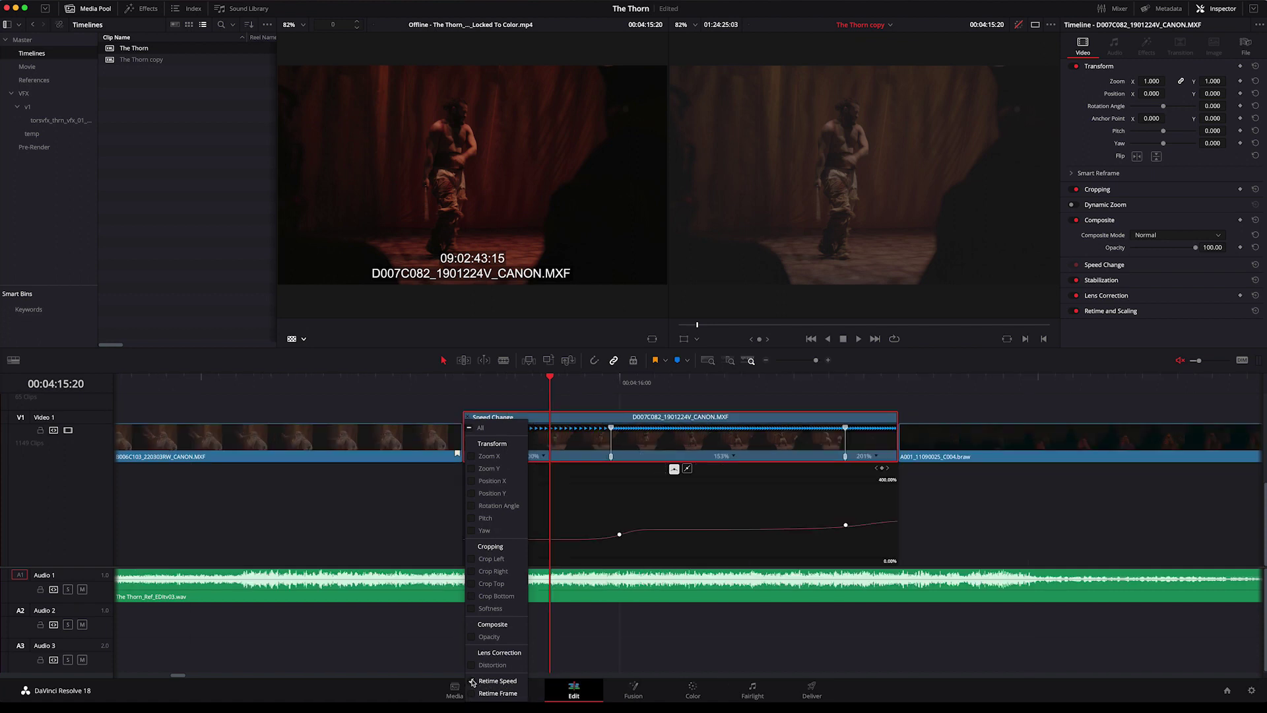
{"action": "left_click", "coordinate": [637, 520]}
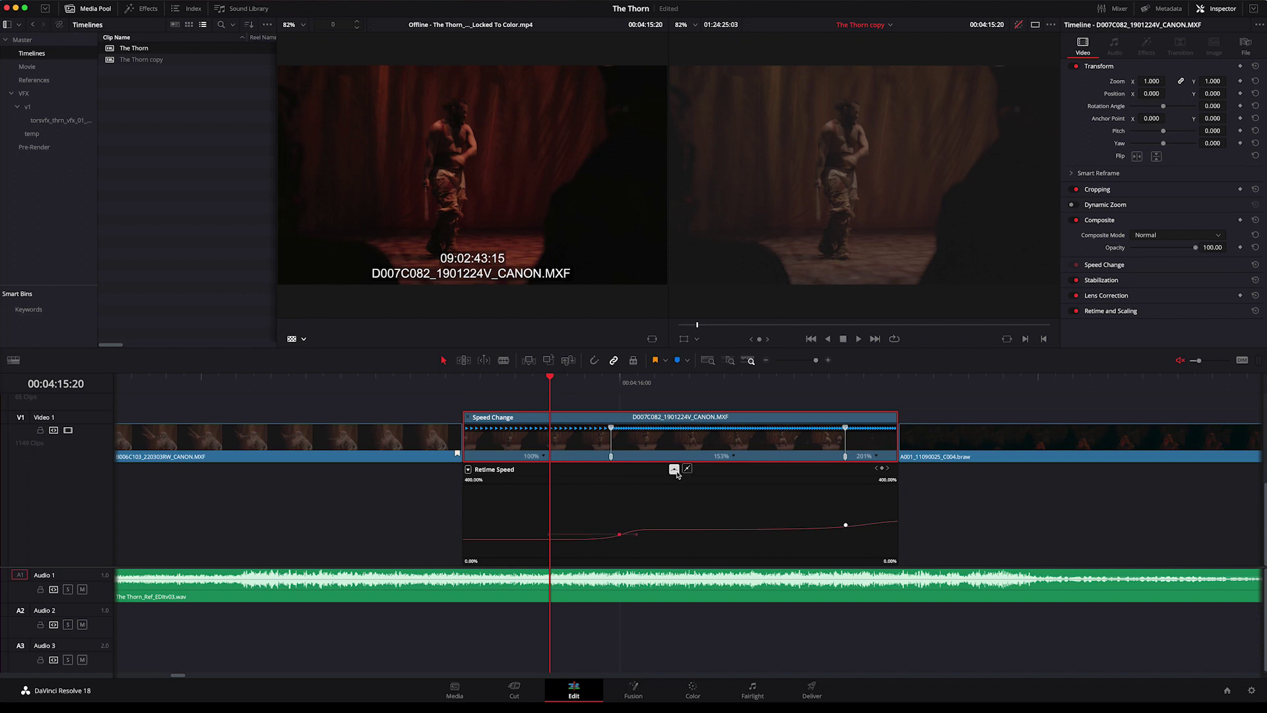
{"action": "left_click_drag", "start_coordinate": [583, 382], "coordinate": [826, 387]}
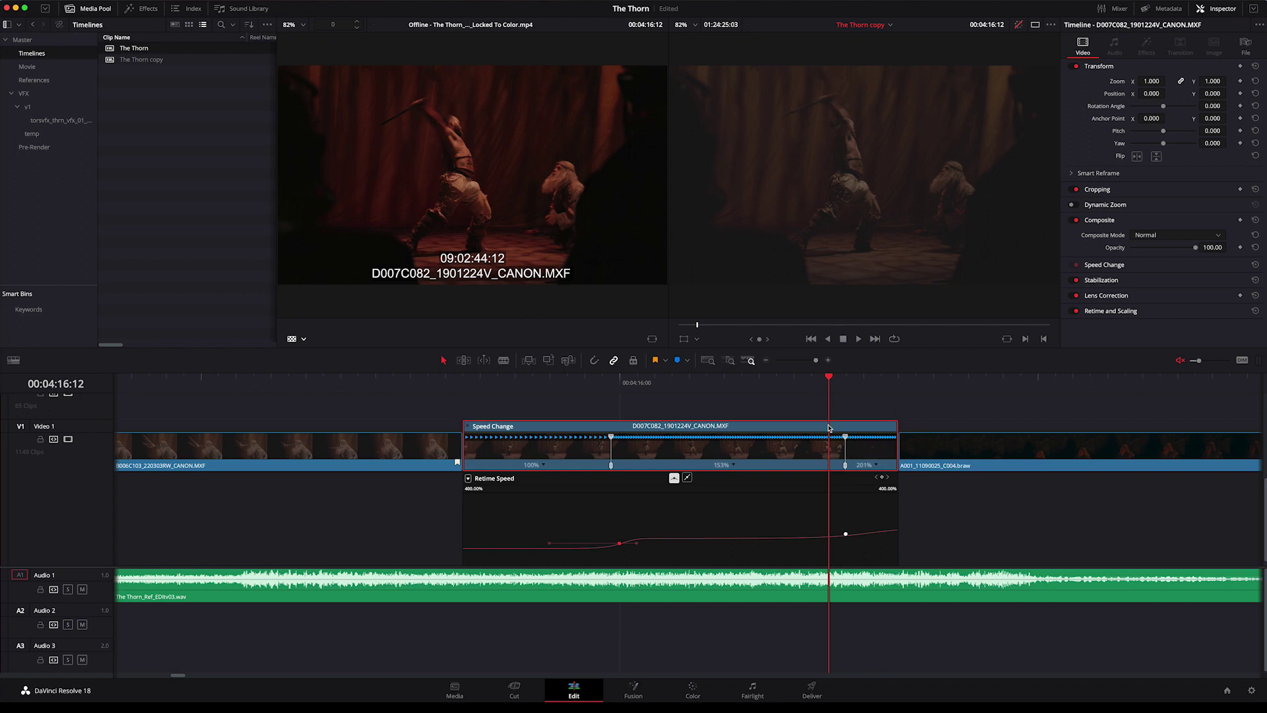
{"action": "key", "text": "j"}
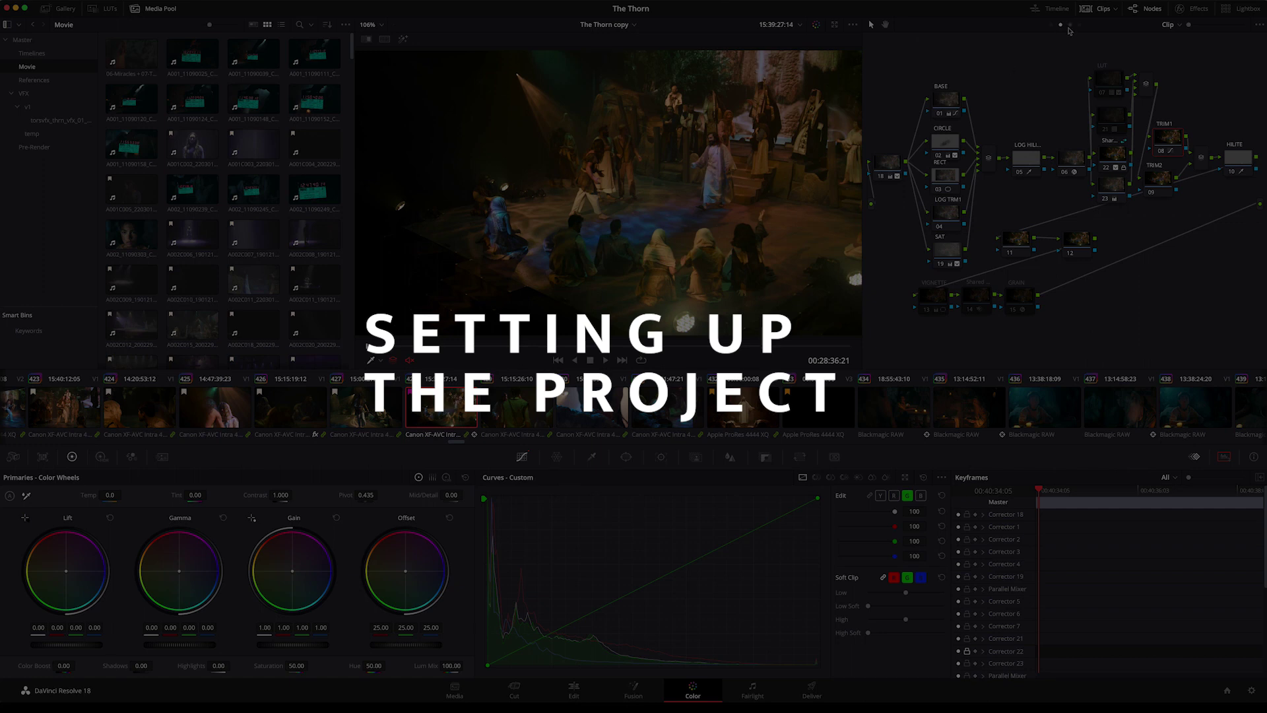
Filter the Color page clips to show only the magenta-flagged ones and browse along the filtered thumbnails.
{"action": "left_click", "coordinate": [1109, 9]}
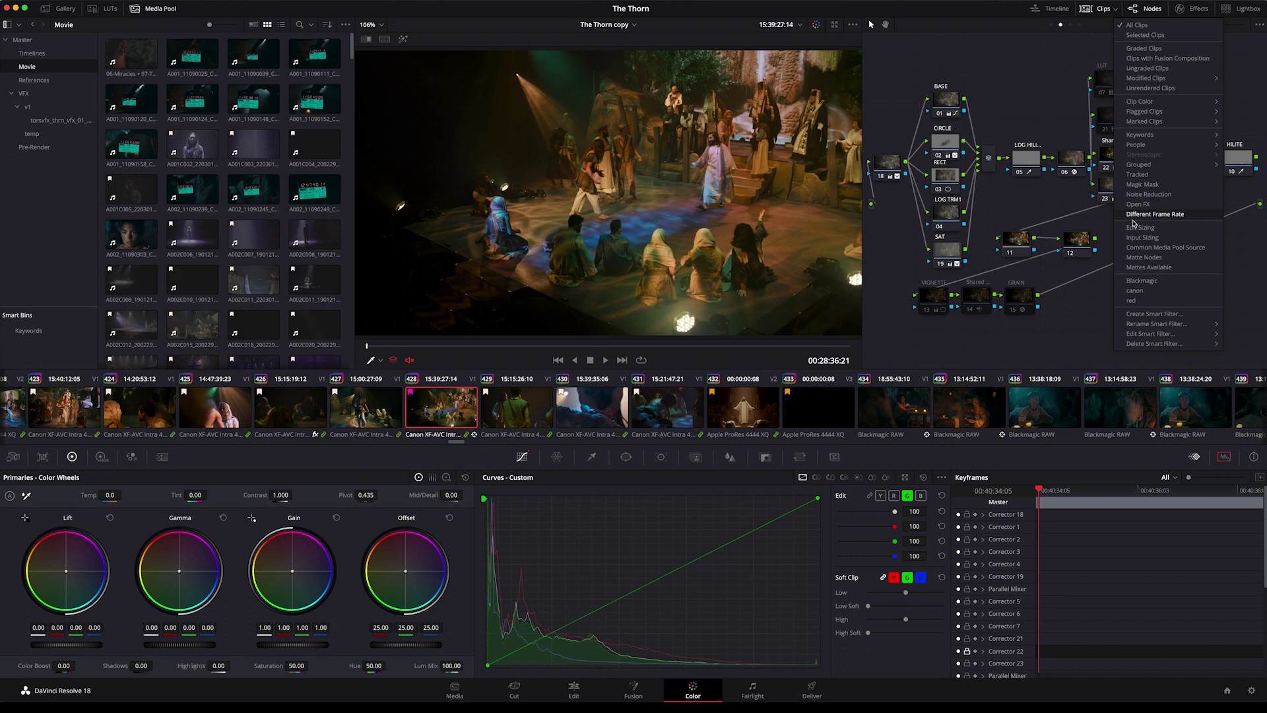
{"action": "left_click", "coordinate": [1136, 248]}
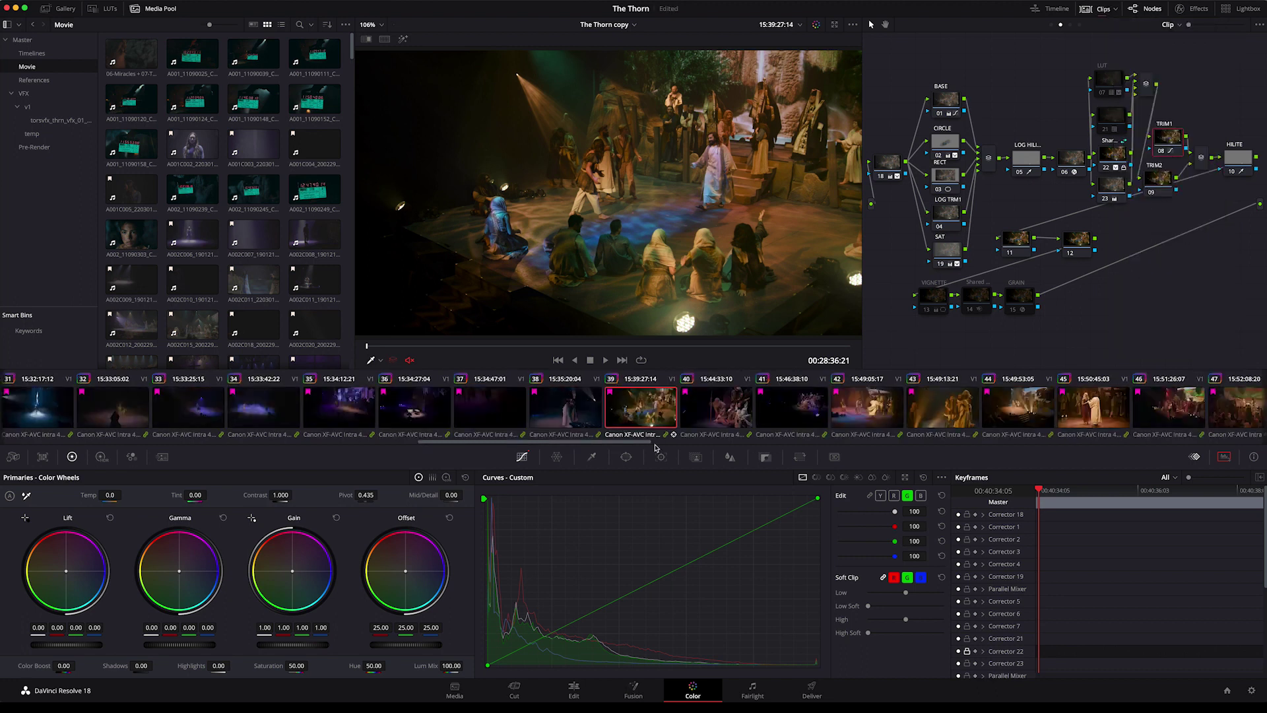
{"action": "mouse_move", "coordinate": [541, 443]}
{"action": "left_mouse_down"}
{"action": "mouse_move", "coordinate": [104, 441]}
{"action": "mouse_move", "coordinate": [1177, 440]}
{"action": "mouse_move", "coordinate": [547, 441]}
{"action": "mouse_move", "coordinate": [556, 430]}
{"action": "left_mouse_up"}
{"action": "scroll", "coordinate": [555, 430], "scroll_direction": "right", "scroll_amount": 10}
Scrub through the current clip and select clips 33 to 39 in the filtered thumbnails.
{"action": "left_click", "coordinate": [440, 347]}
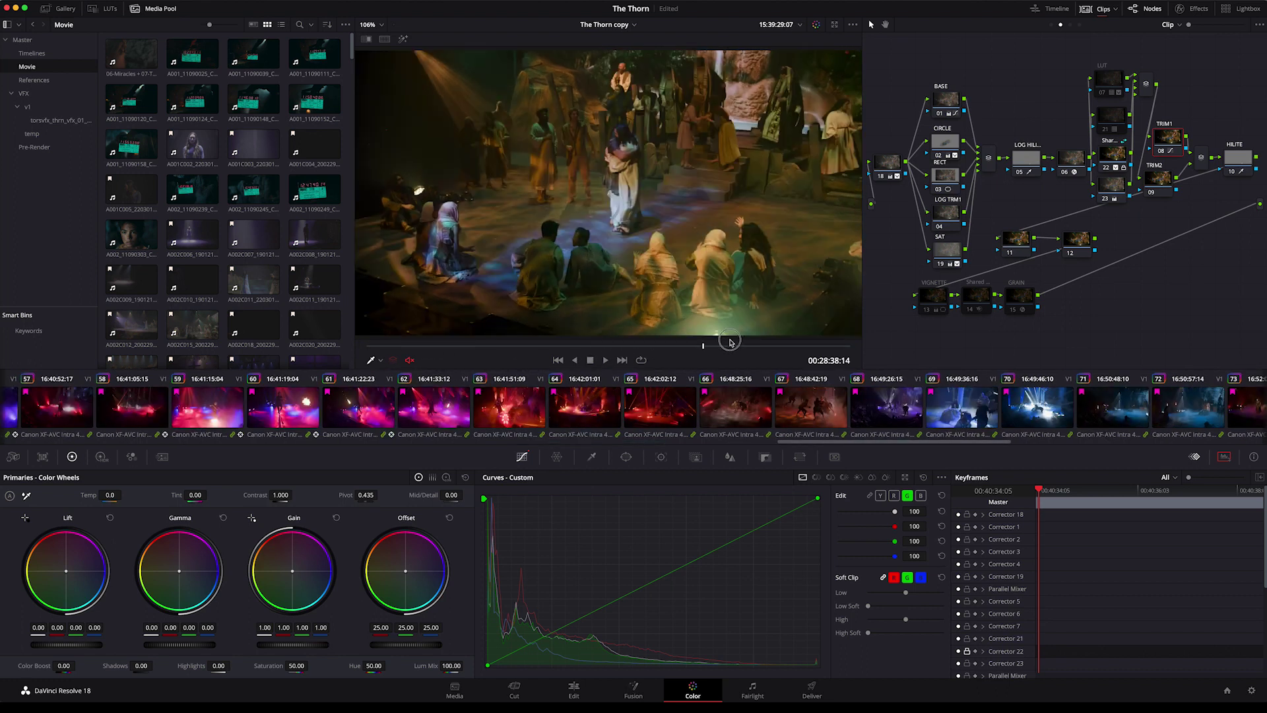
{"action": "left_click", "coordinate": [502, 343]}
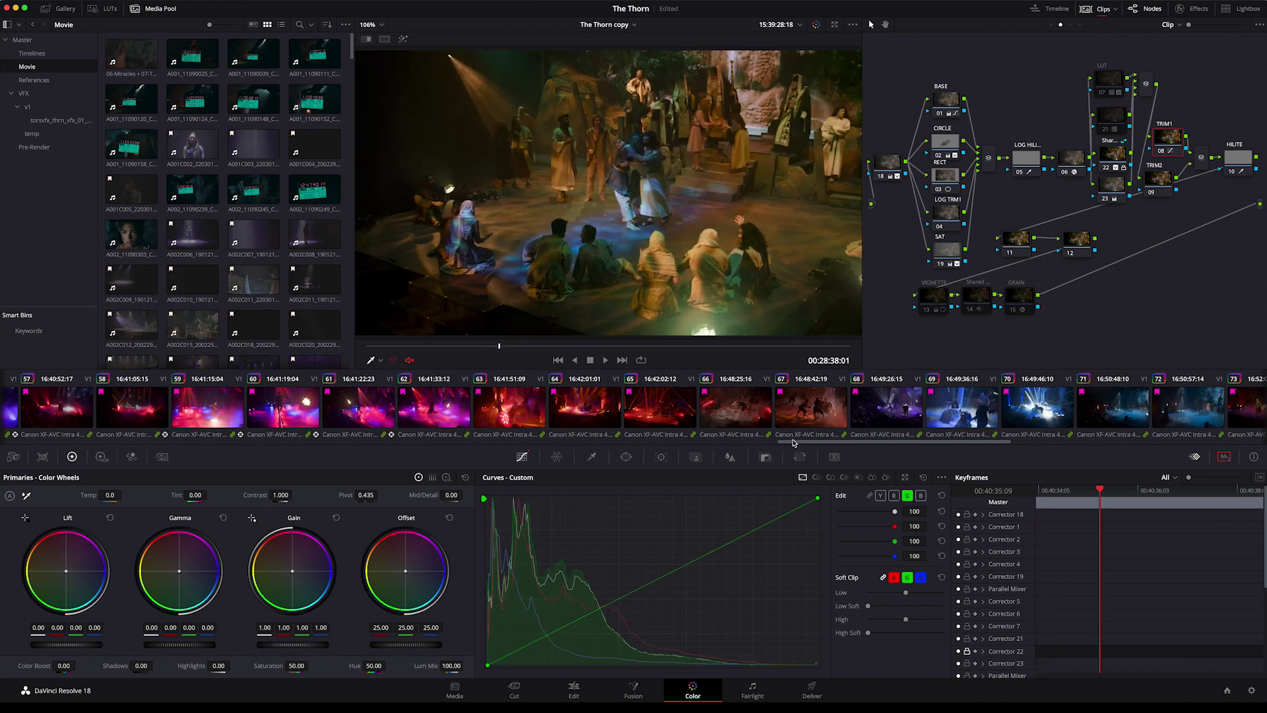
{"action": "left_click_drag", "start_coordinate": [793, 442], "coordinate": [438, 442]}
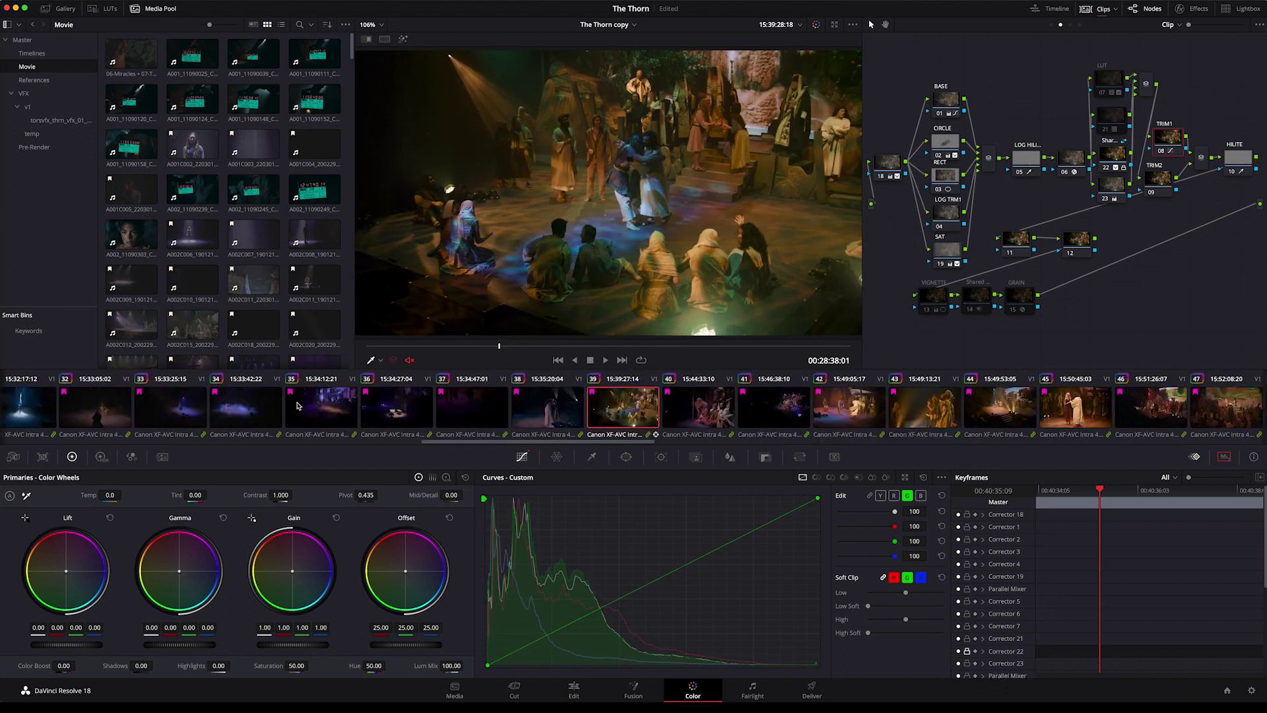
{"action": "left_click", "coordinate": [169, 411], "text": "shift"}
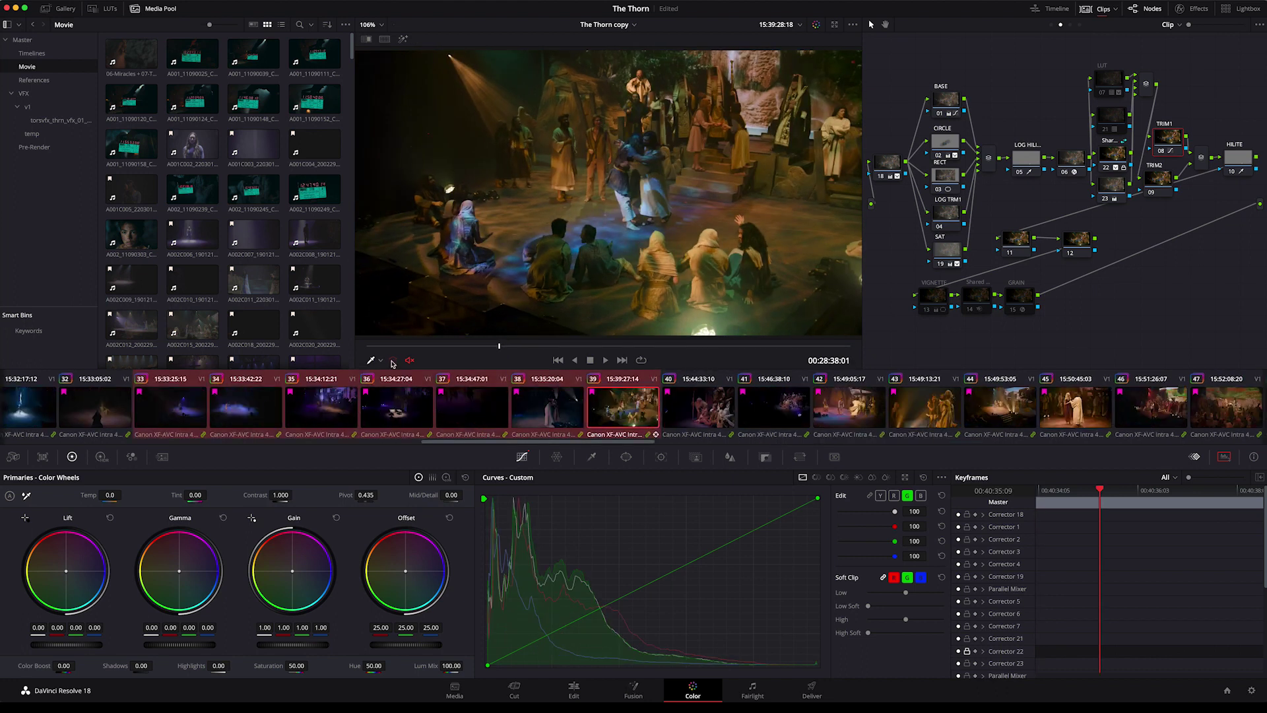
Browse further along the magenta-flagged thumbnails, viewing clips 53 and 69 on the way to the last filtered clips.
{"action": "left_click_drag", "start_coordinate": [448, 441], "coordinate": [608, 415]}
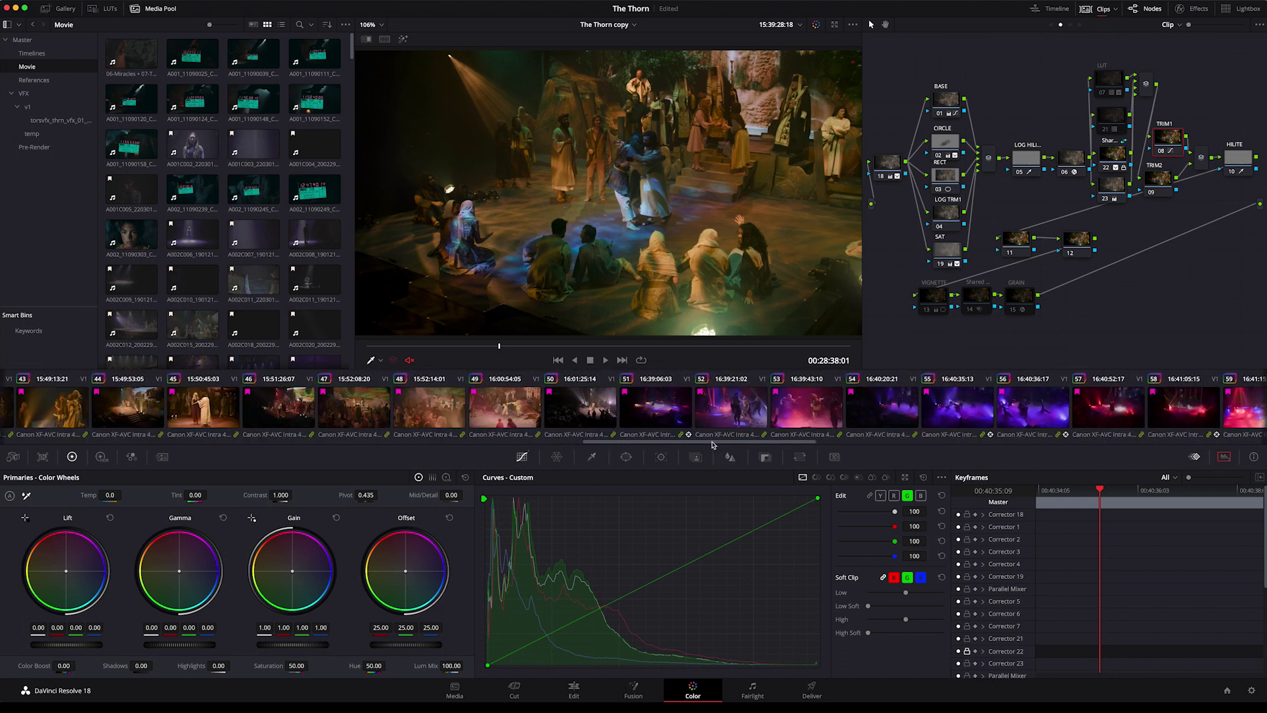
{"action": "left_click_drag", "start_coordinate": [712, 444], "coordinate": [739, 444]}
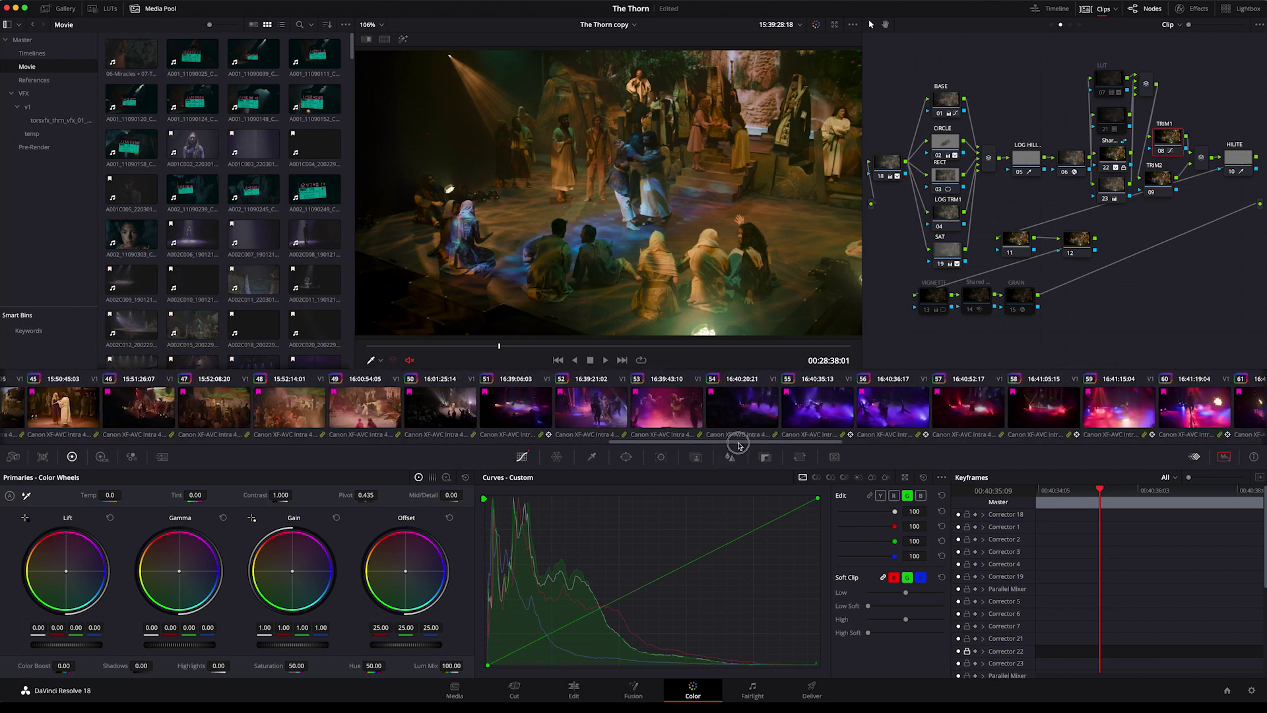
{"action": "left_click", "coordinate": [659, 423]}
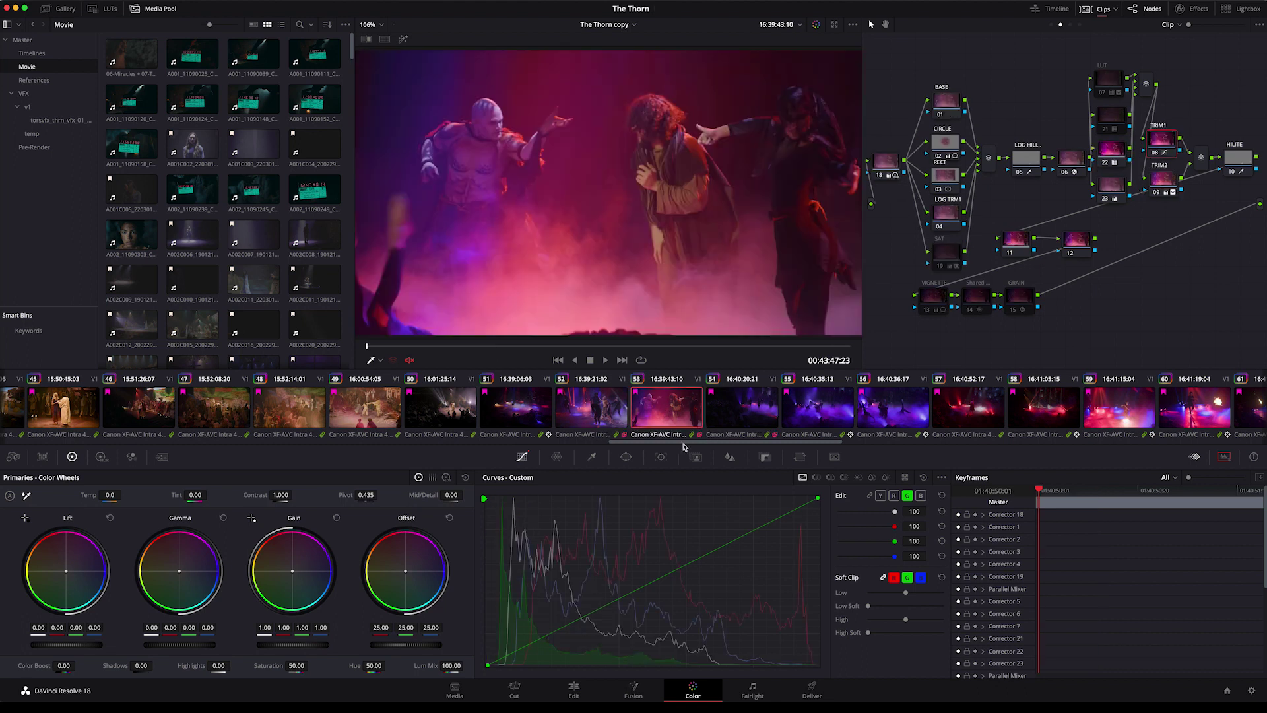
{"action": "scroll", "coordinate": [756, 443], "scroll_direction": "right", "scroll_amount": 10}
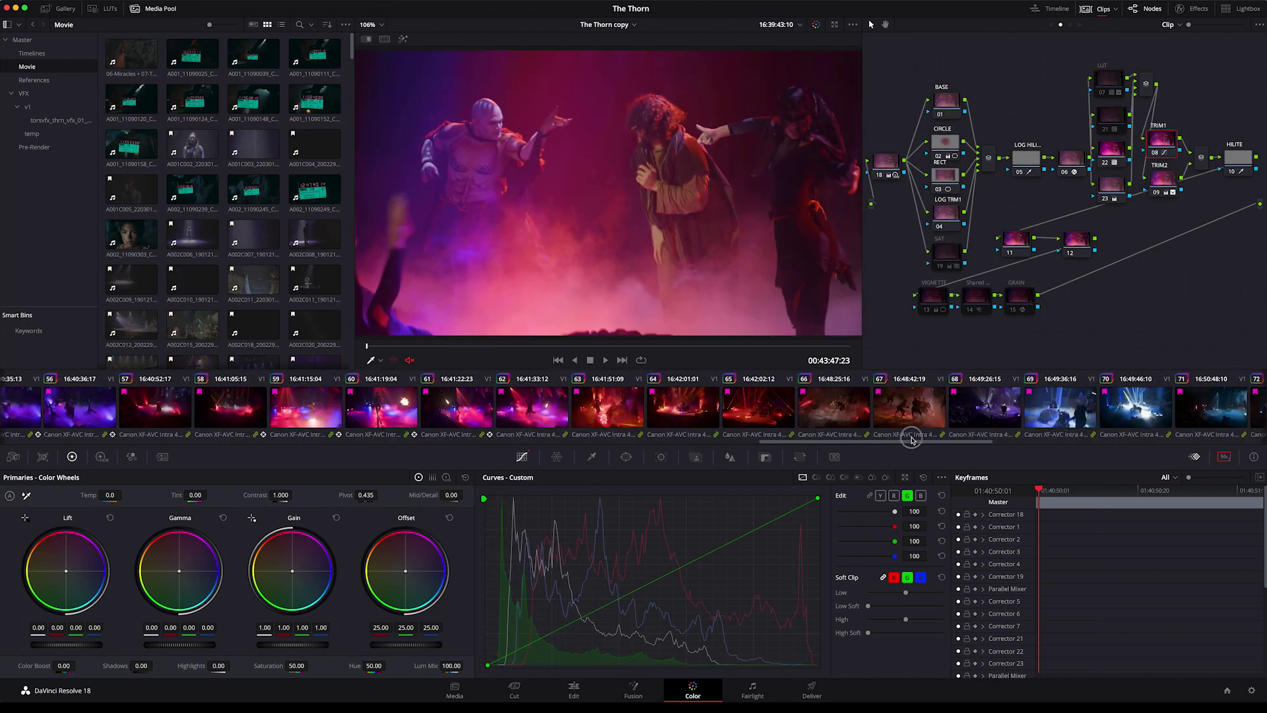
{"action": "left_click", "coordinate": [849, 426]}
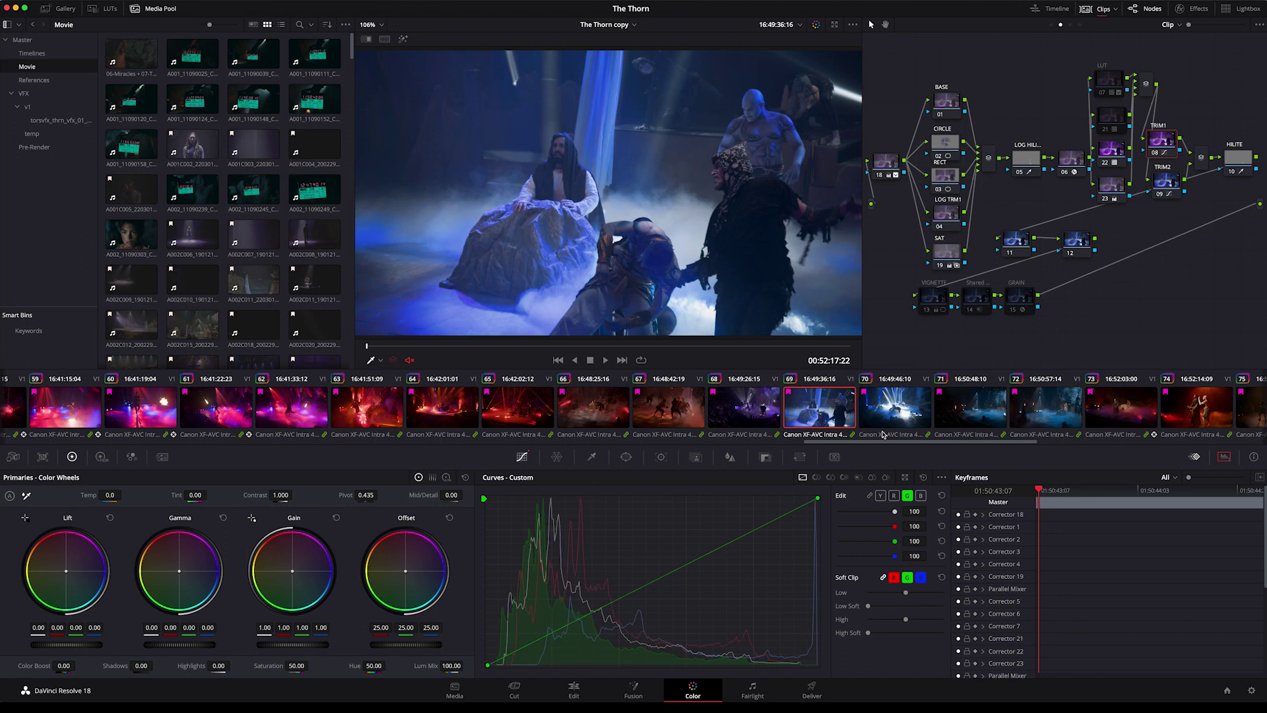
{"action": "left_click_drag", "start_coordinate": [811, 440], "coordinate": [1103, 438]}
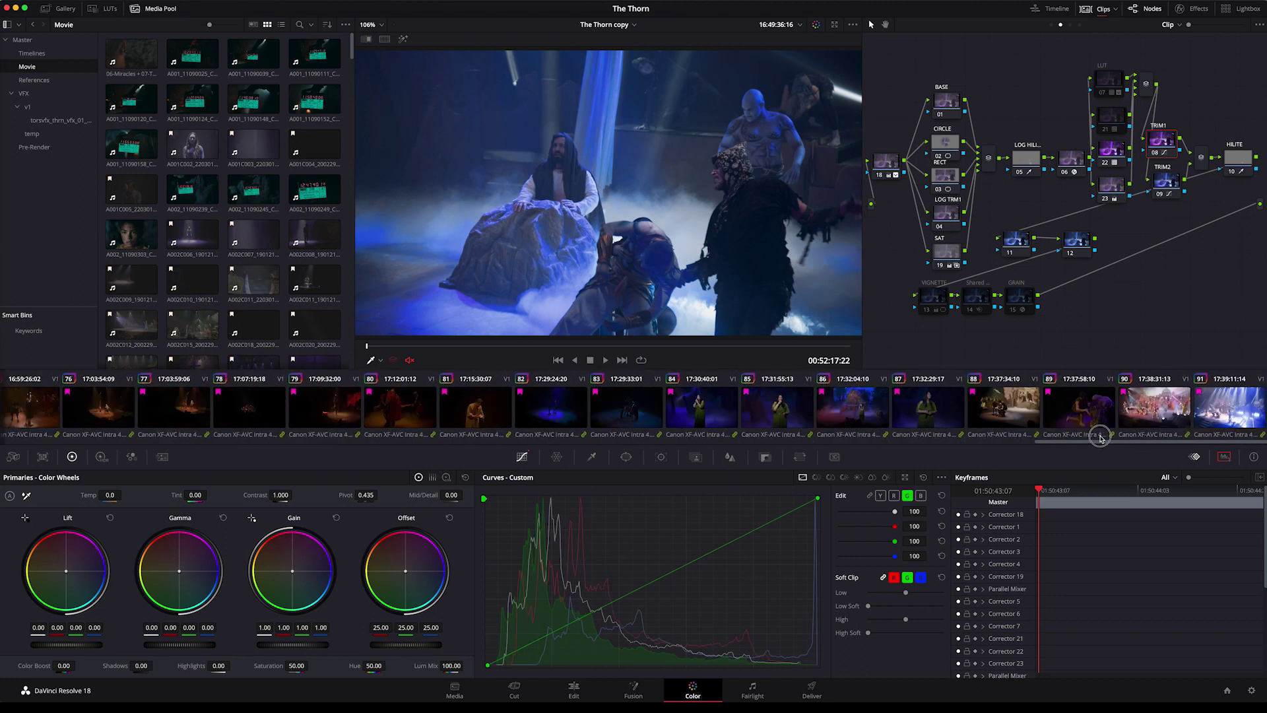
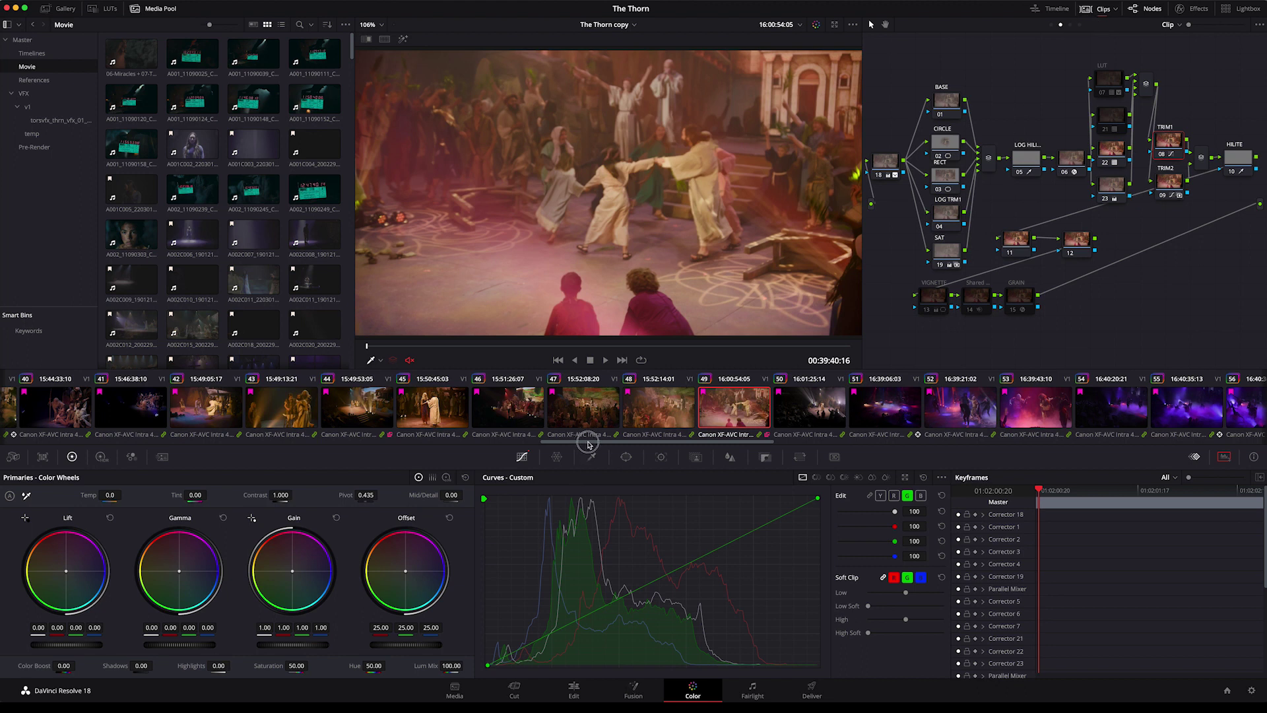
Select clip 44 and compare the neighbouring and later scenes in the filtered thumbnails.
{"action": "scroll", "coordinate": [719, 432], "scroll_direction": "right", "scroll_amount": 15}
{"action": "scroll", "coordinate": [719, 434], "scroll_direction": "left", "scroll_amount": 15}
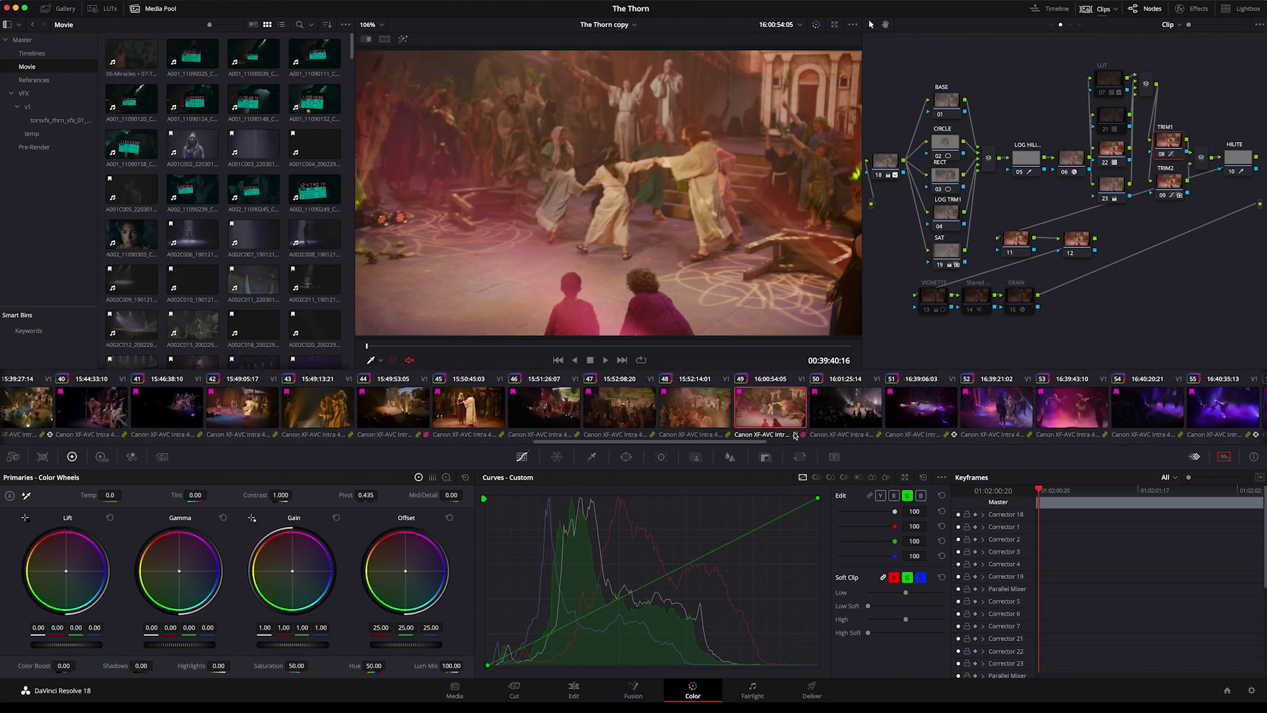
{"action": "left_click_drag", "start_coordinate": [698, 440], "coordinate": [681, 441]}
{"action": "left_click", "coordinate": [475, 406]}
{"action": "left_click_drag", "start_coordinate": [562, 443], "coordinate": [880, 443]}
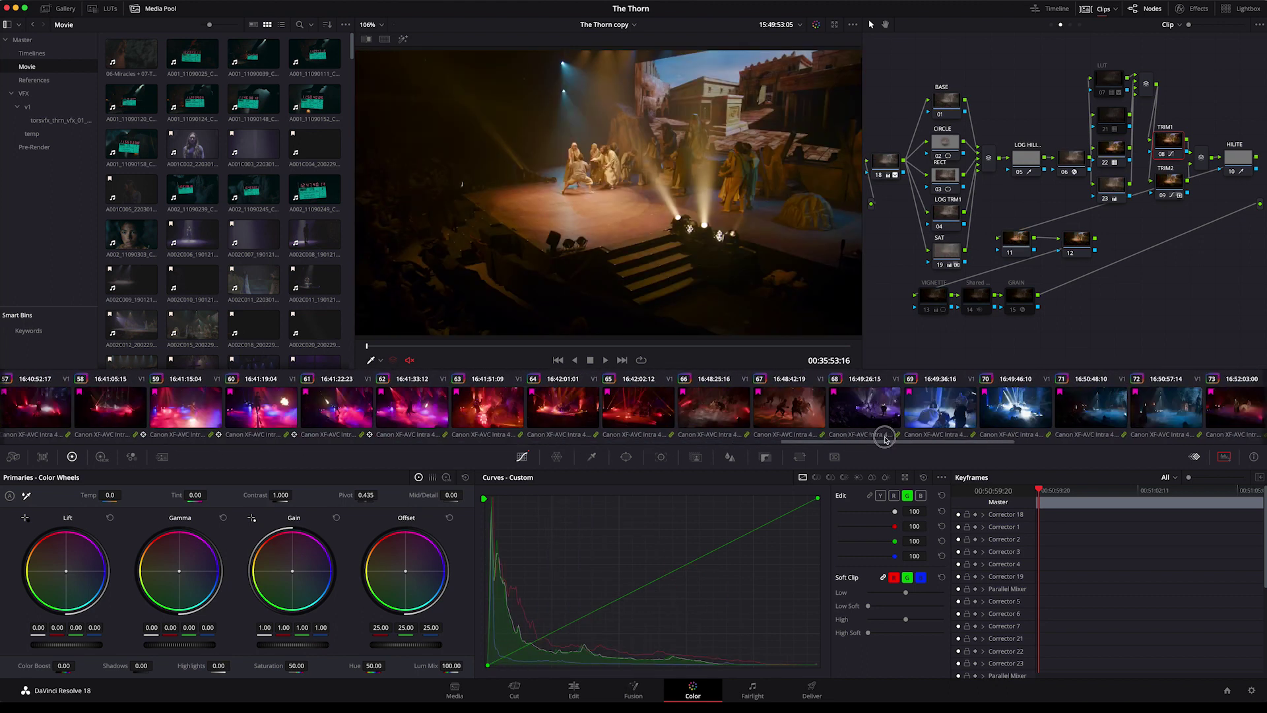
{"action": "left_click_drag", "start_coordinate": [984, 445], "coordinate": [692, 439]}
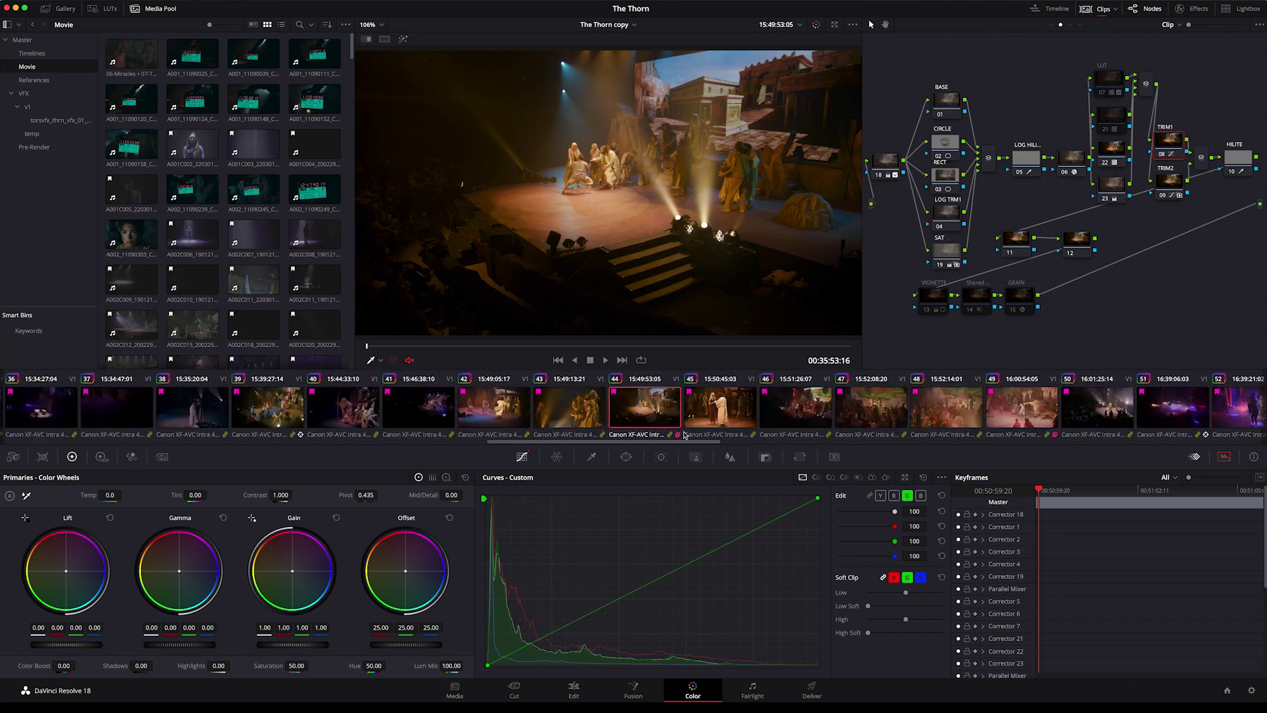
Examine the list of remote grade versions available for clip 44.
{"action": "right_click", "coordinate": [646, 409]}
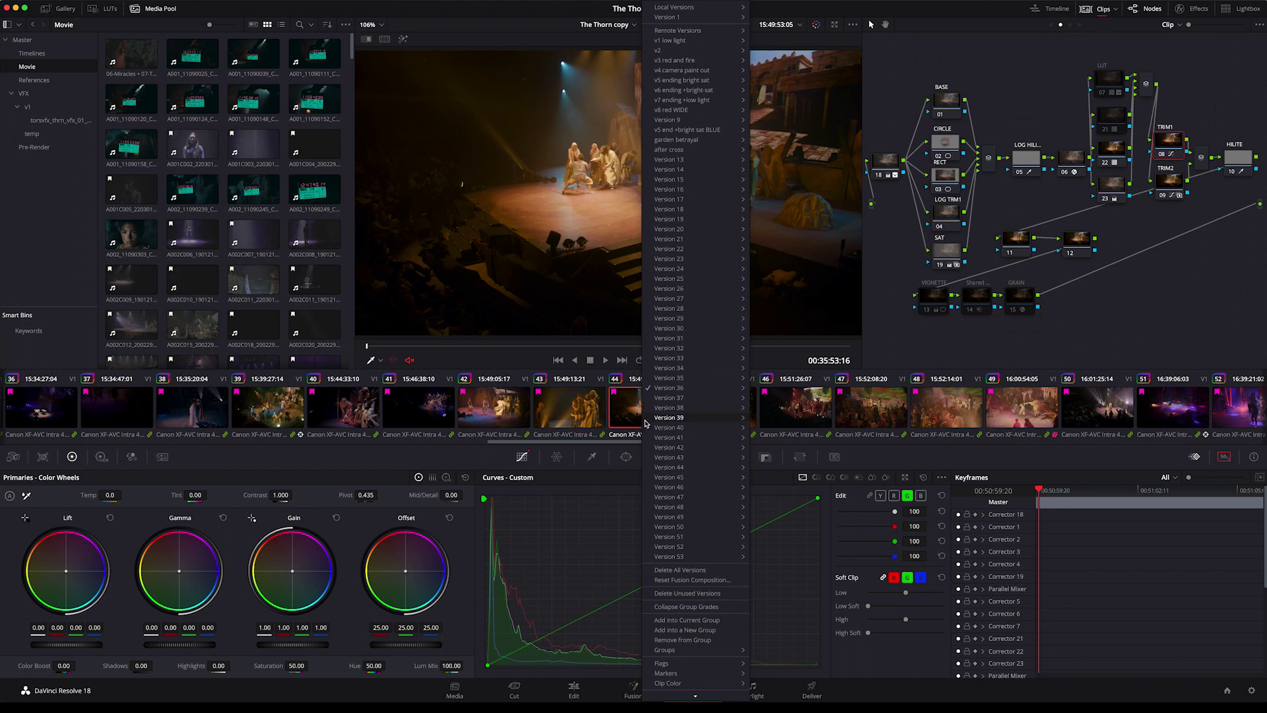
{"action": "mouse_move", "coordinate": [661, 549]}
{"action": "mouse_move", "coordinate": [694, 297]}
{"action": "left_click", "coordinate": [630, 417]}
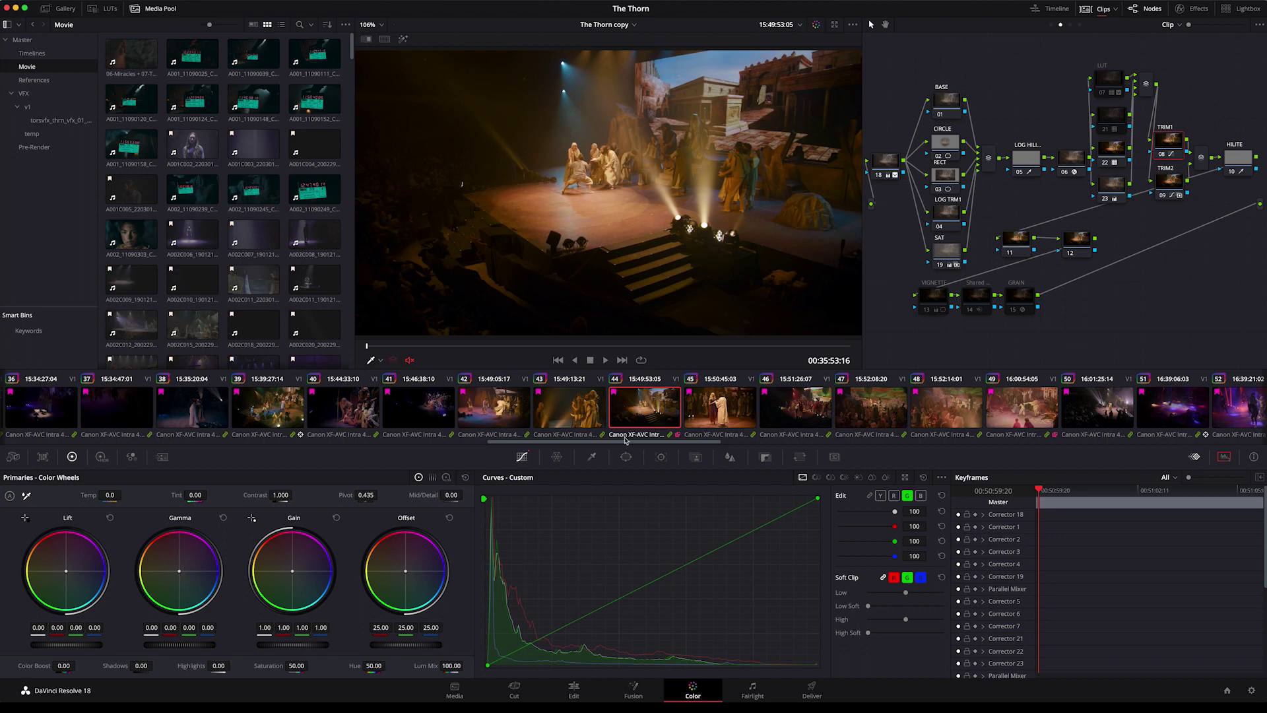
Select clip 53 and view the clips that follow it in the filtered thumbnails.
{"action": "left_click_drag", "start_coordinate": [625, 444], "coordinate": [727, 444]}
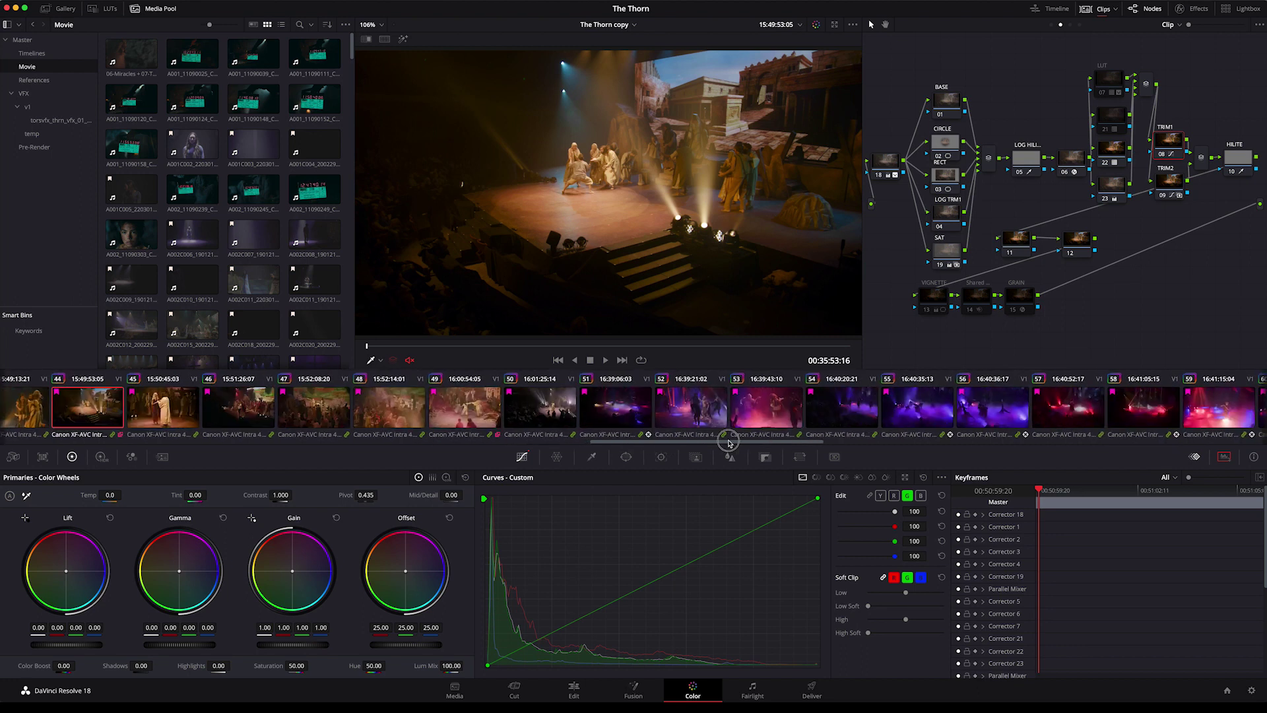
{"action": "left_click", "coordinate": [760, 417]}
{"action": "mouse_move", "coordinate": [797, 443]}
{"action": "left_mouse_down"}
{"action": "mouse_move", "coordinate": [827, 442]}
{"action": "mouse_move", "coordinate": [806, 443]}
{"action": "left_mouse_up"}
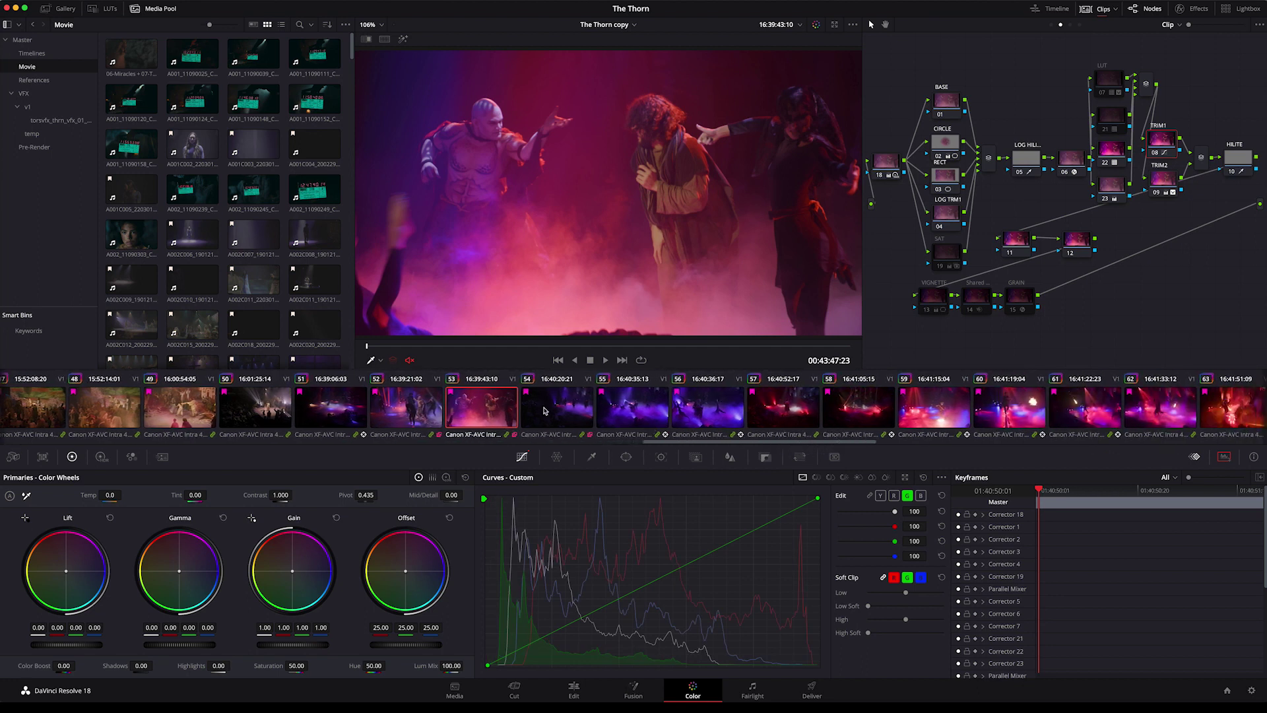
{"action": "key", "text": "Down"}
{"action": "left_click", "coordinate": [842, 422]}
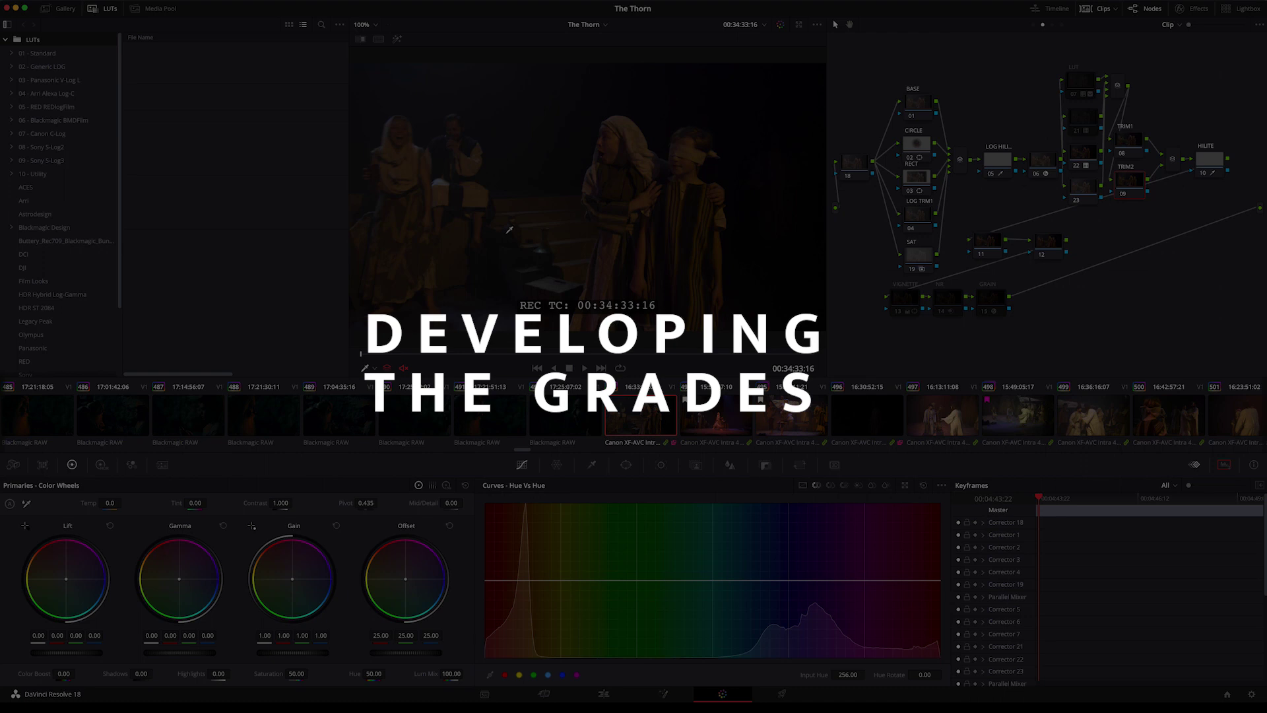
Open the Gallery and browse the reference grades saved in the Stills 1 album.
{"action": "left_click", "coordinate": [61, 8]}
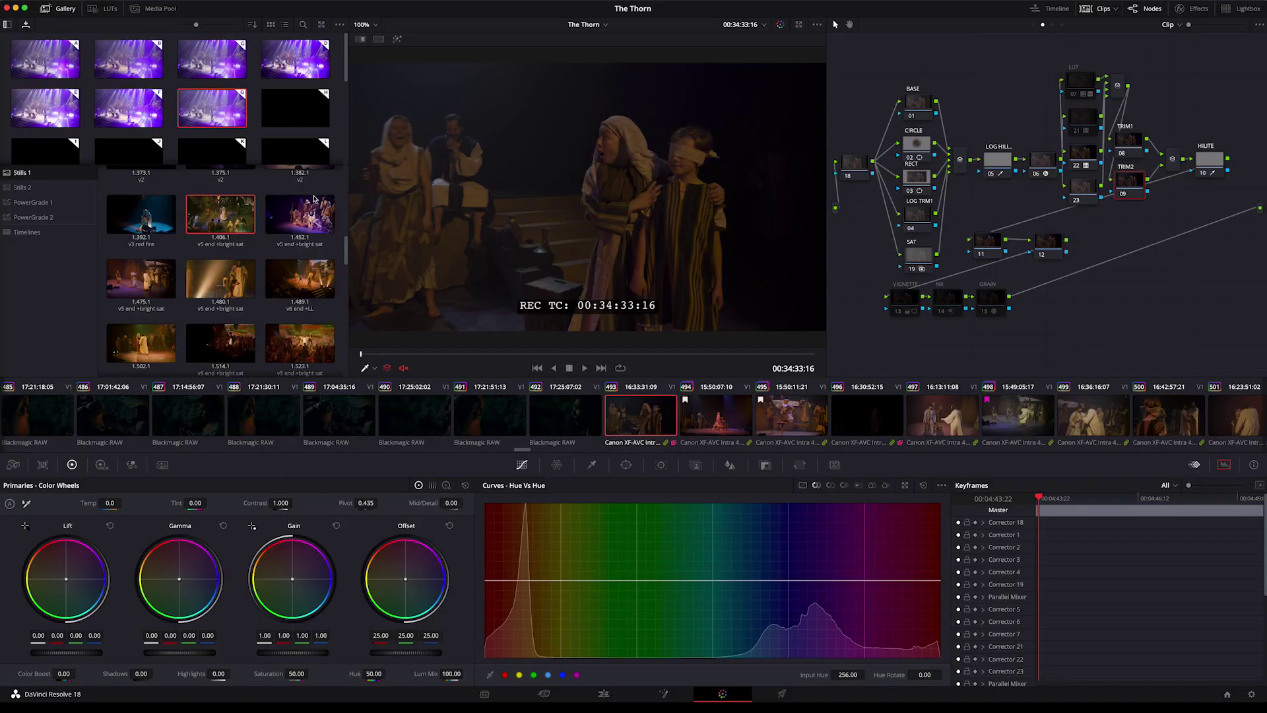
{"action": "left_click_drag", "start_coordinate": [347, 251], "coordinate": [345, 183]}
{"action": "mouse_move", "coordinate": [286, 235]}
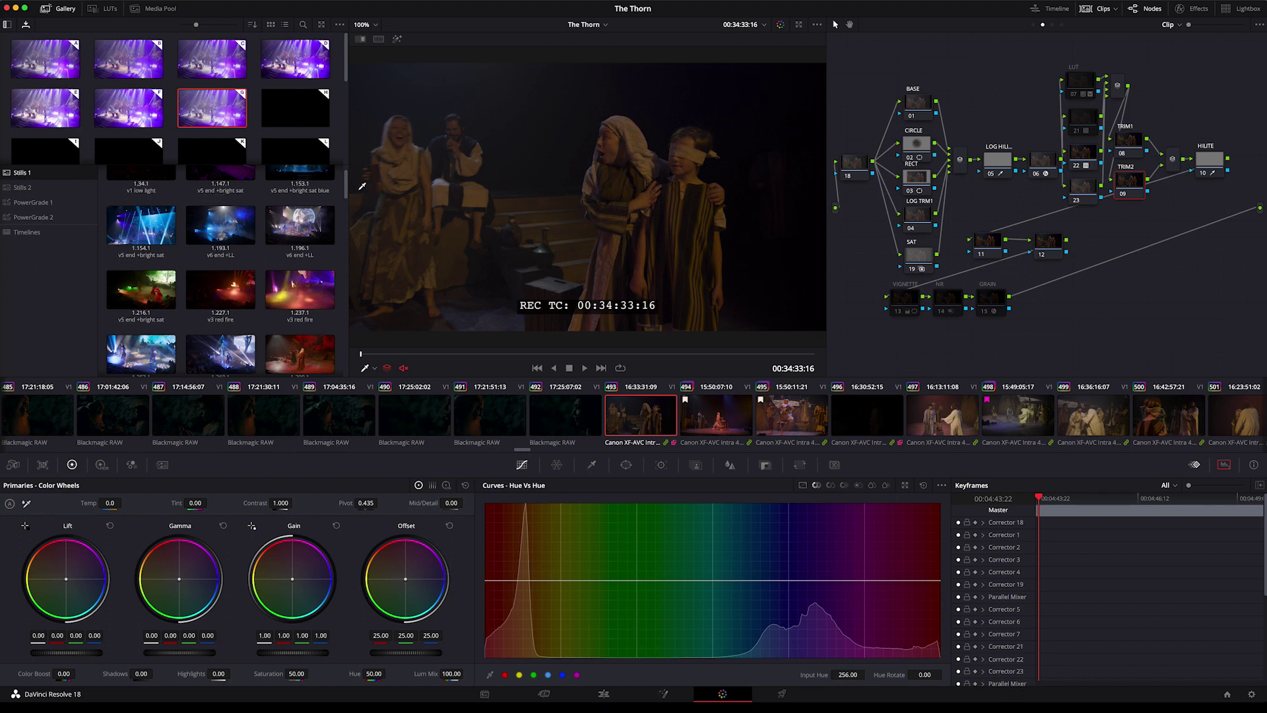
{"action": "left_click_drag", "start_coordinate": [345, 194], "coordinate": [346, 180]}
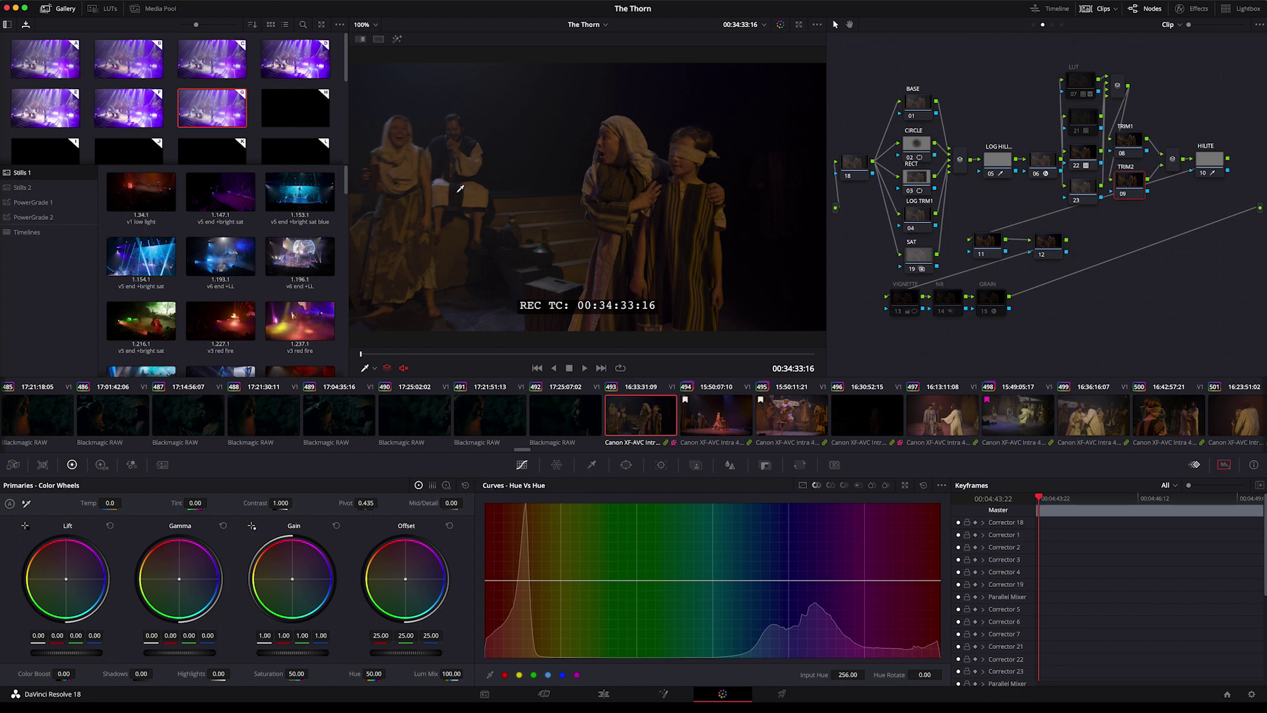
{"action": "scroll", "coordinate": [343, 191], "scroll_direction": "down", "scroll_amount": 1}
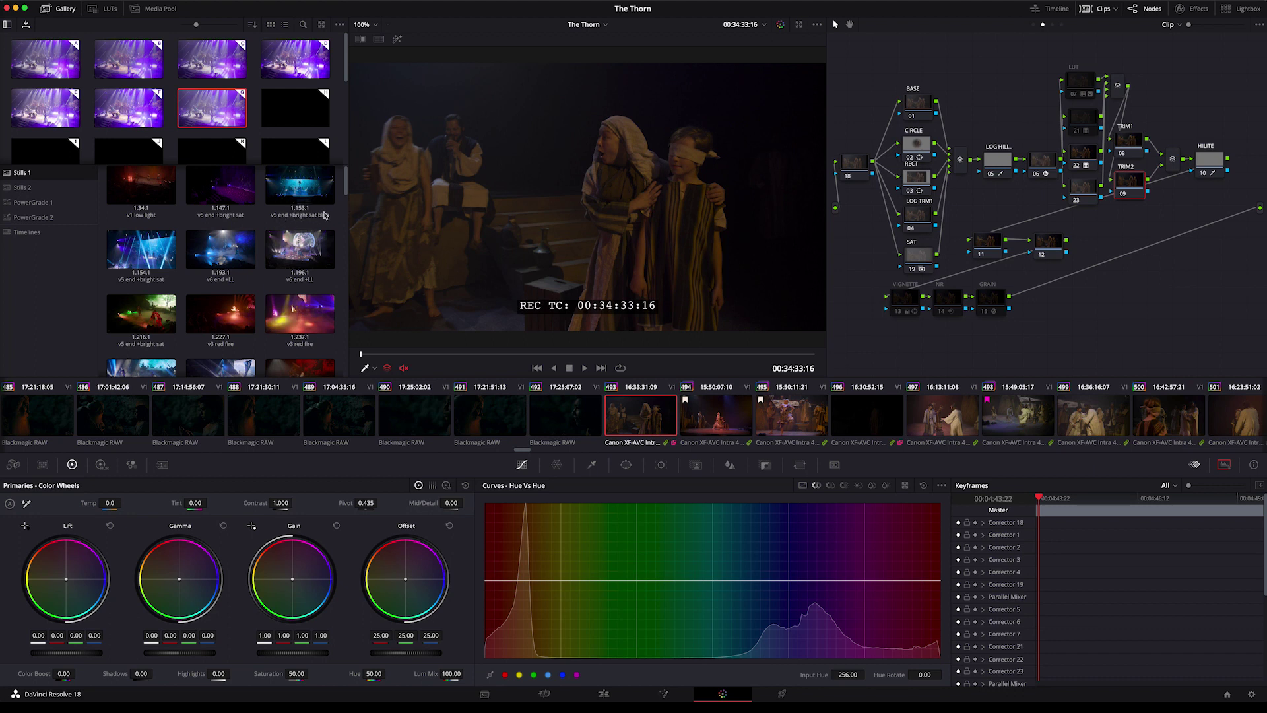
{"action": "scroll", "coordinate": [346, 188], "scroll_direction": "down", "scroll_amount": 3}
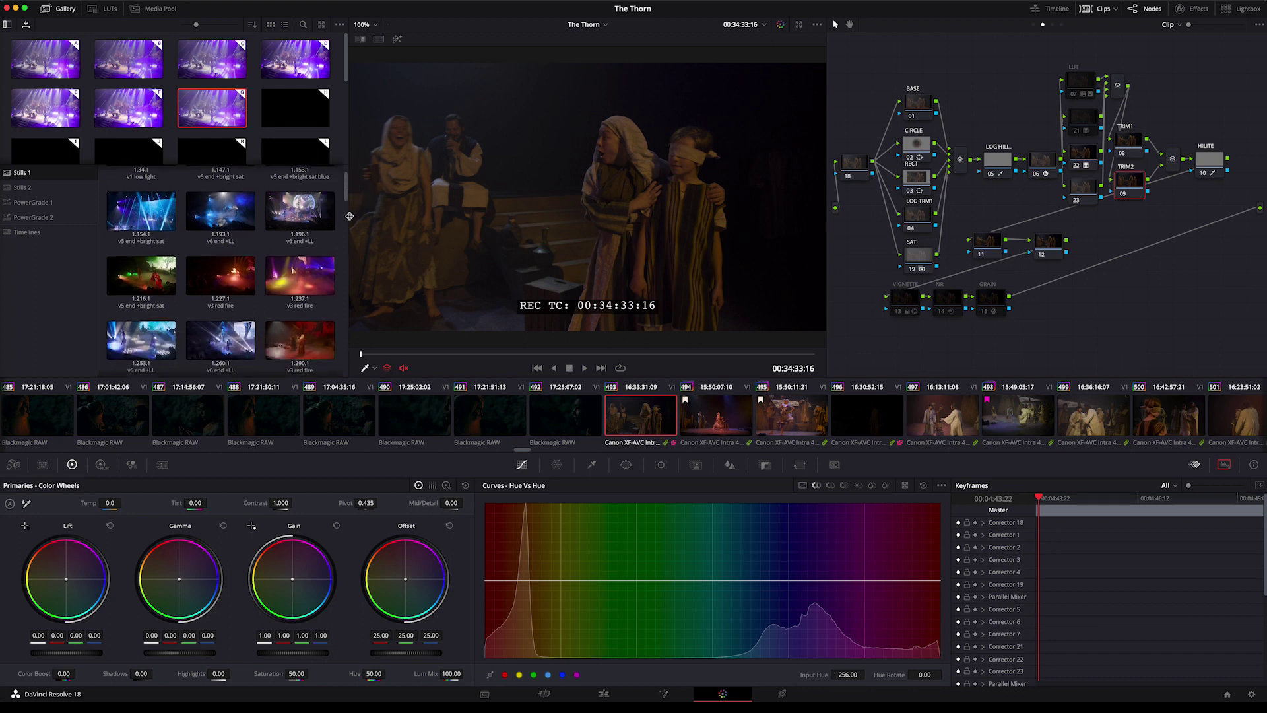
{"action": "scroll", "coordinate": [345, 195], "scroll_direction": "down", "scroll_amount": 3}
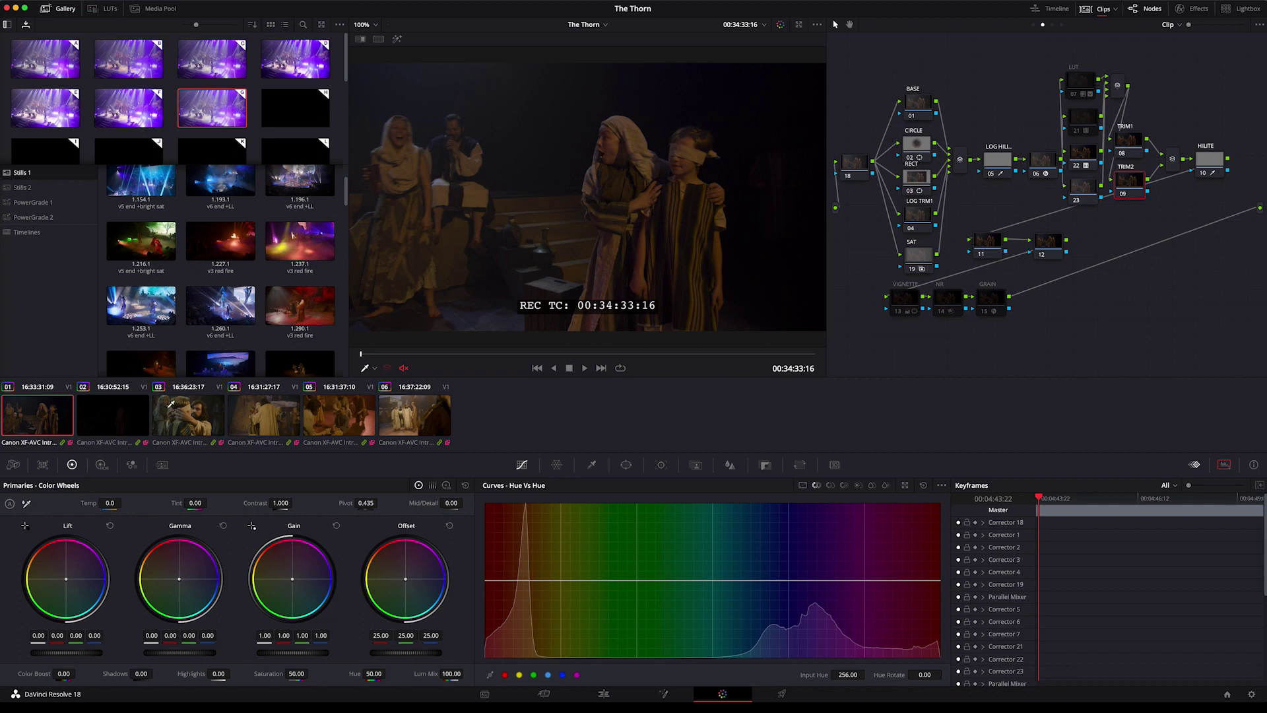
Scrub through clip 02 and step through the six filtered clips to inspect their ungraded images.
{"action": "left_click", "coordinate": [129, 414]}
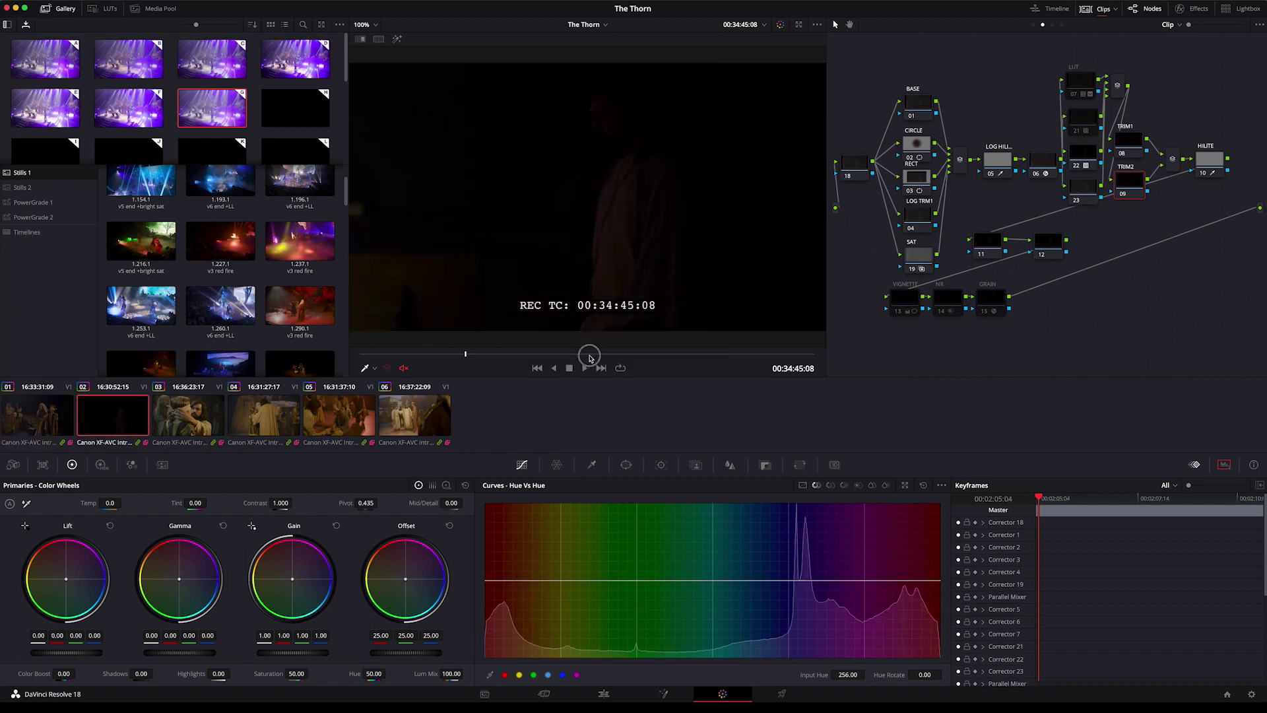
{"action": "left_click_drag", "start_coordinate": [589, 357], "coordinate": [793, 355]}
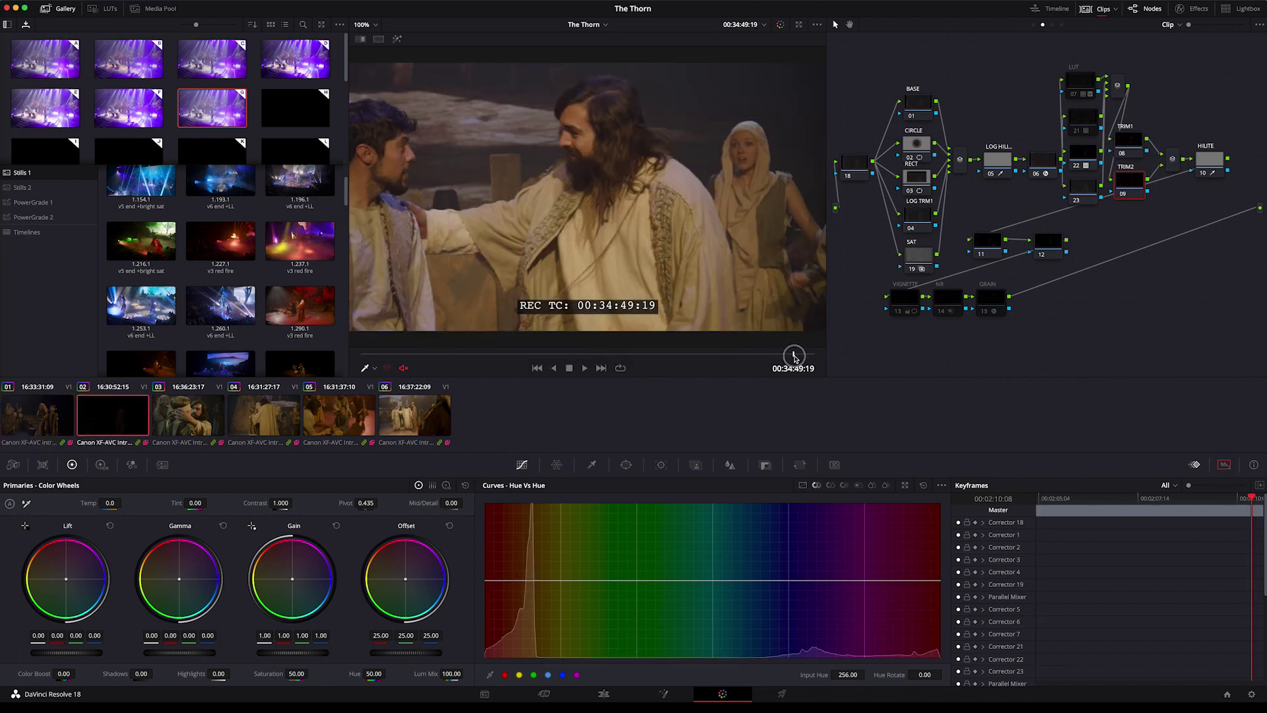
{"action": "left_click", "coordinate": [44, 426]}
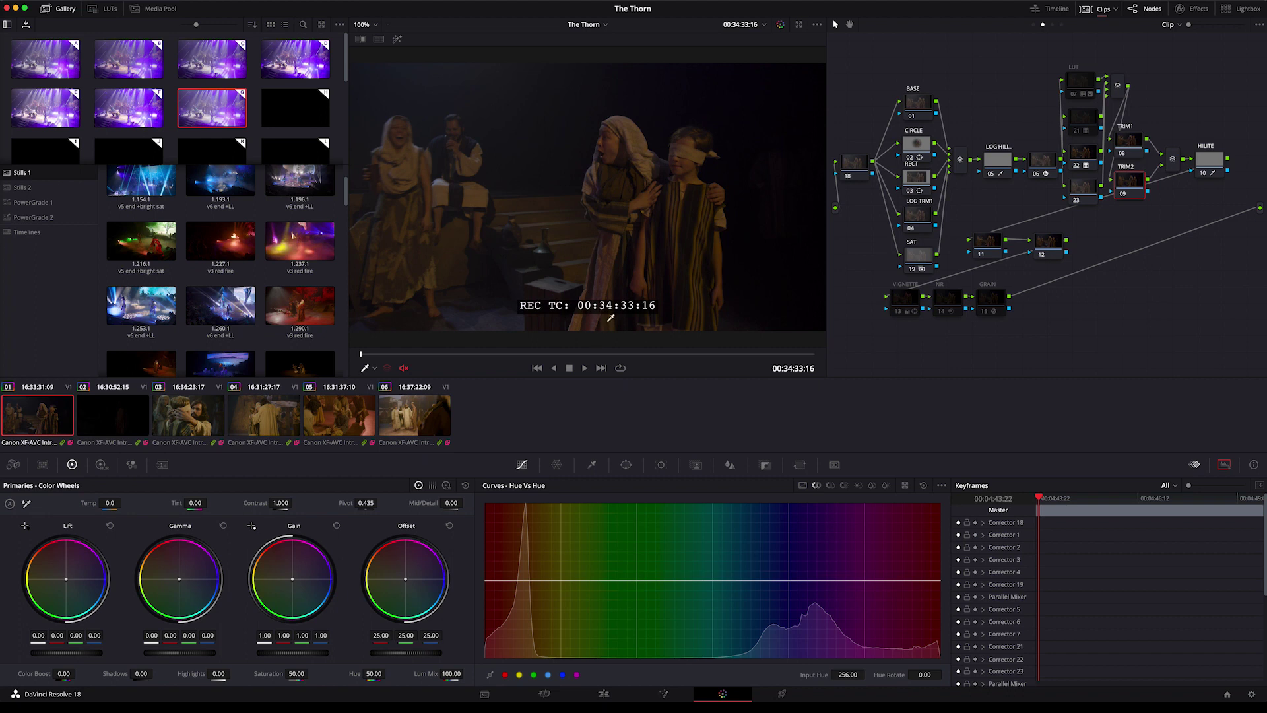
{"action": "left_click", "coordinate": [119, 423]}
{"action": "left_click", "coordinate": [264, 415]}
{"action": "left_click", "coordinate": [188, 416]}
{"action": "left_click", "coordinate": [264, 416]}
{"action": "left_click", "coordinate": [340, 425]}
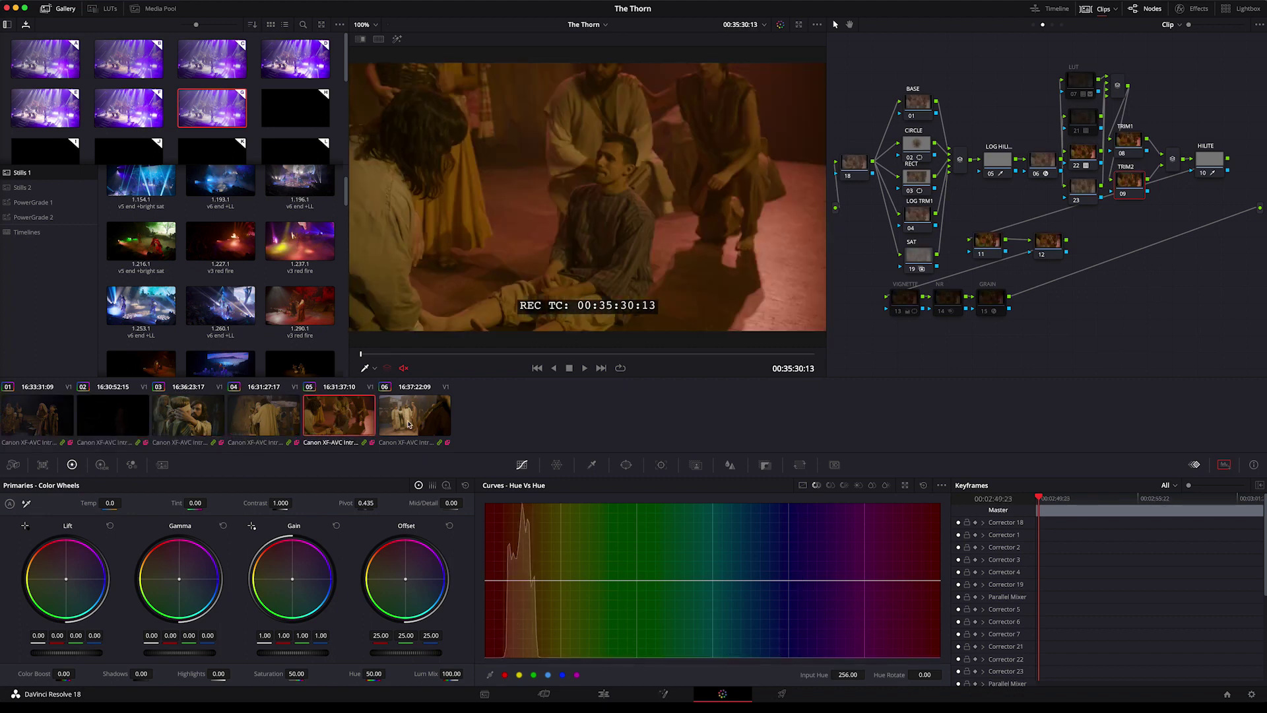
{"action": "left_click", "coordinate": [414, 425]}
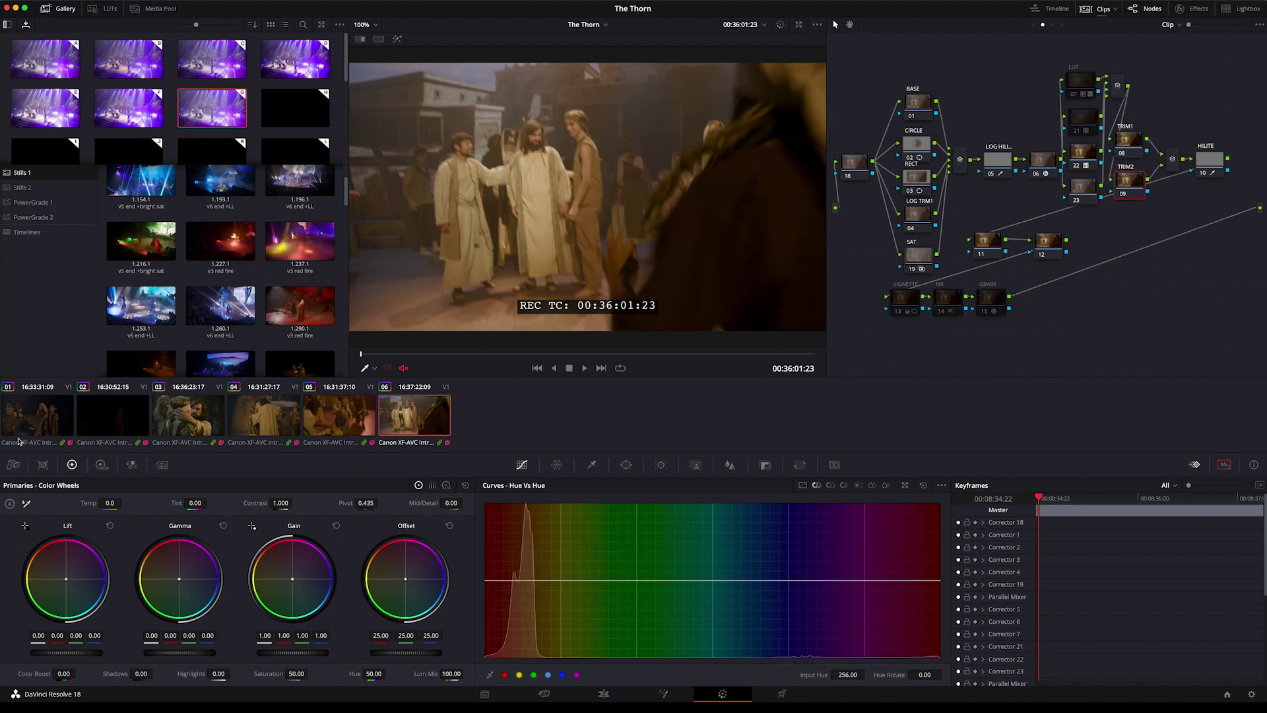
Apply the grade from still 1.406.1 (v5 end +bright sat) in Stills 1 to clip 01.
{"action": "left_click", "coordinate": [38, 424]}
{"action": "left_click_drag", "start_coordinate": [344, 201], "coordinate": [350, 249]}
{"action": "left_click", "coordinate": [219, 267]}
{"action": "middle_click", "coordinate": [218, 267]}
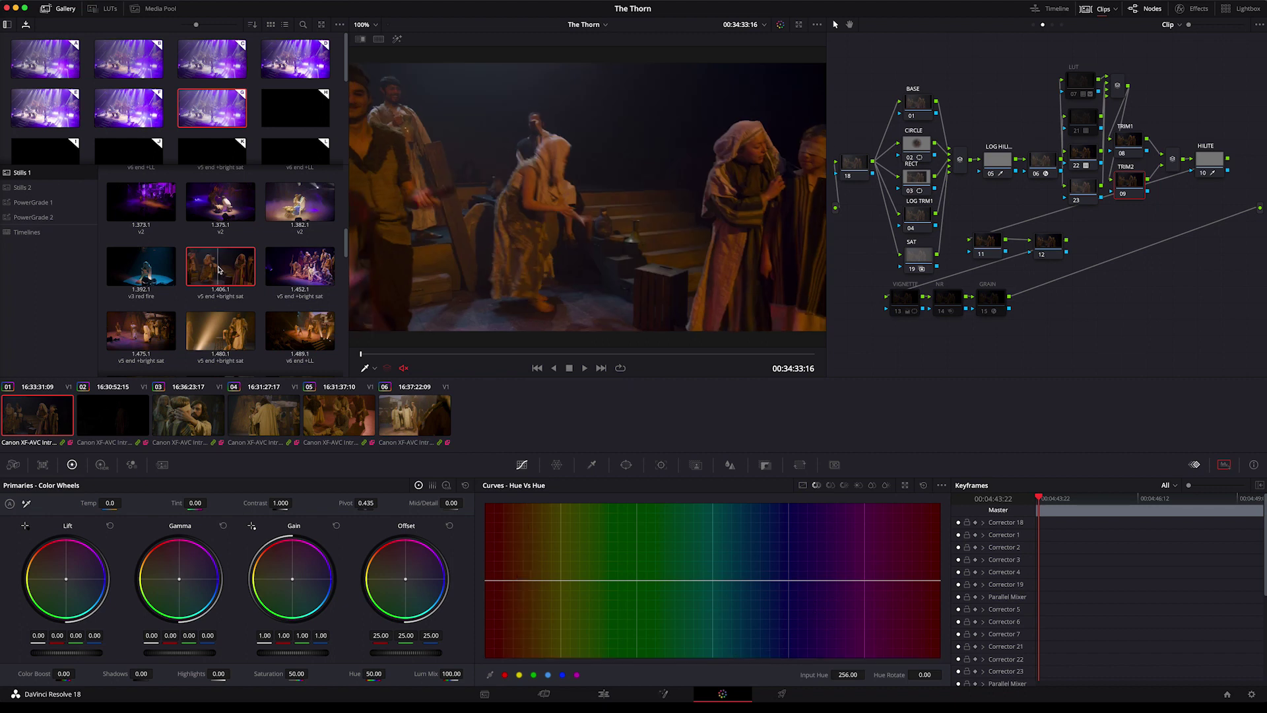
Step through clips 02 to 06 to check how the applied grade looks on each shot.
{"action": "left_click", "coordinate": [112, 416]}
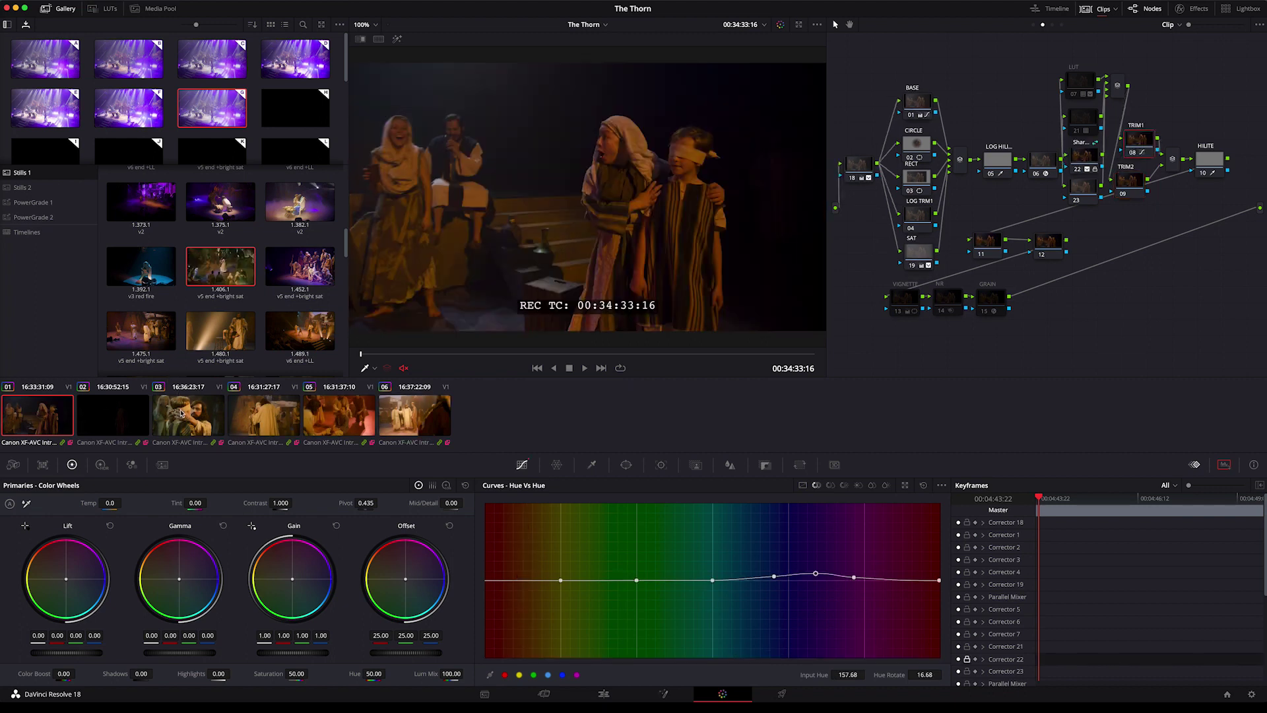
{"action": "left_click", "coordinate": [184, 416]}
{"action": "left_click", "coordinate": [271, 416]}
{"action": "left_click", "coordinate": [356, 421]}
{"action": "left_click", "coordinate": [413, 422]}
{"action": "left_click", "coordinate": [141, 425]}
{"action": "left_click", "coordinate": [419, 430]}
{"action": "left_click", "coordinate": [354, 423]}
{"action": "left_click", "coordinate": [421, 421]}
{"action": "left_click", "coordinate": [360, 423]}
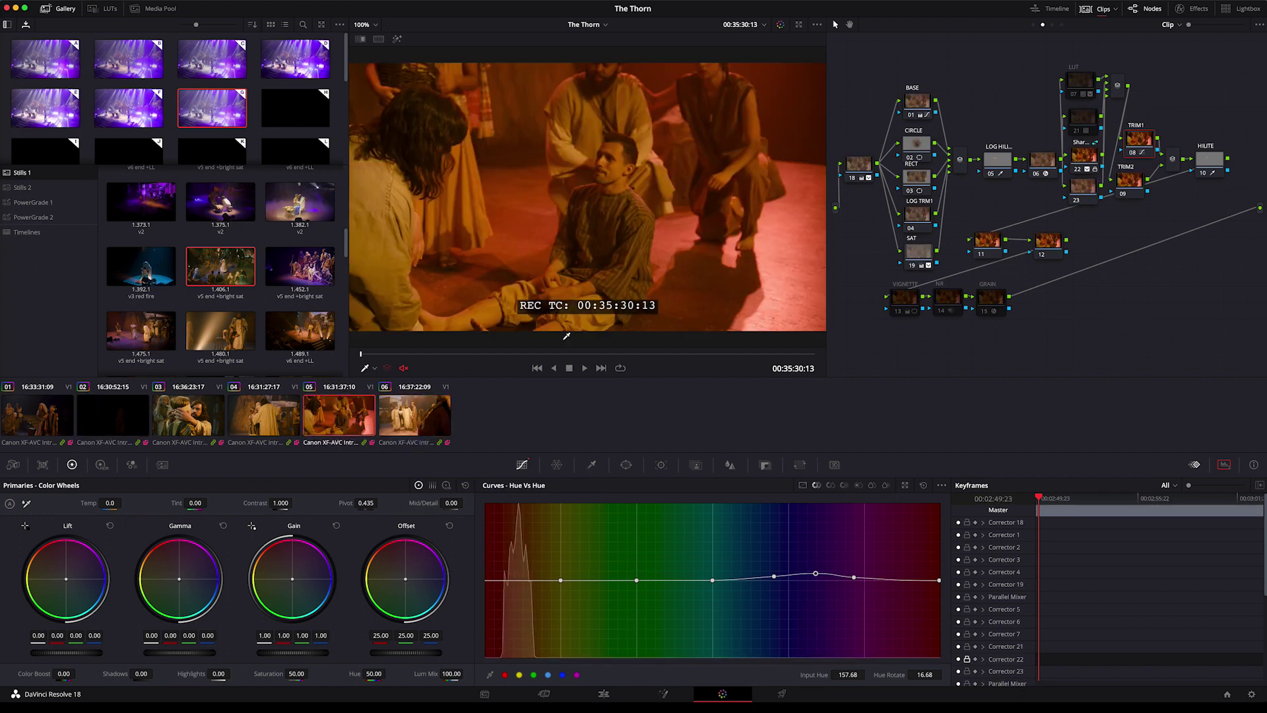
{"action": "left_click", "coordinate": [406, 423]}
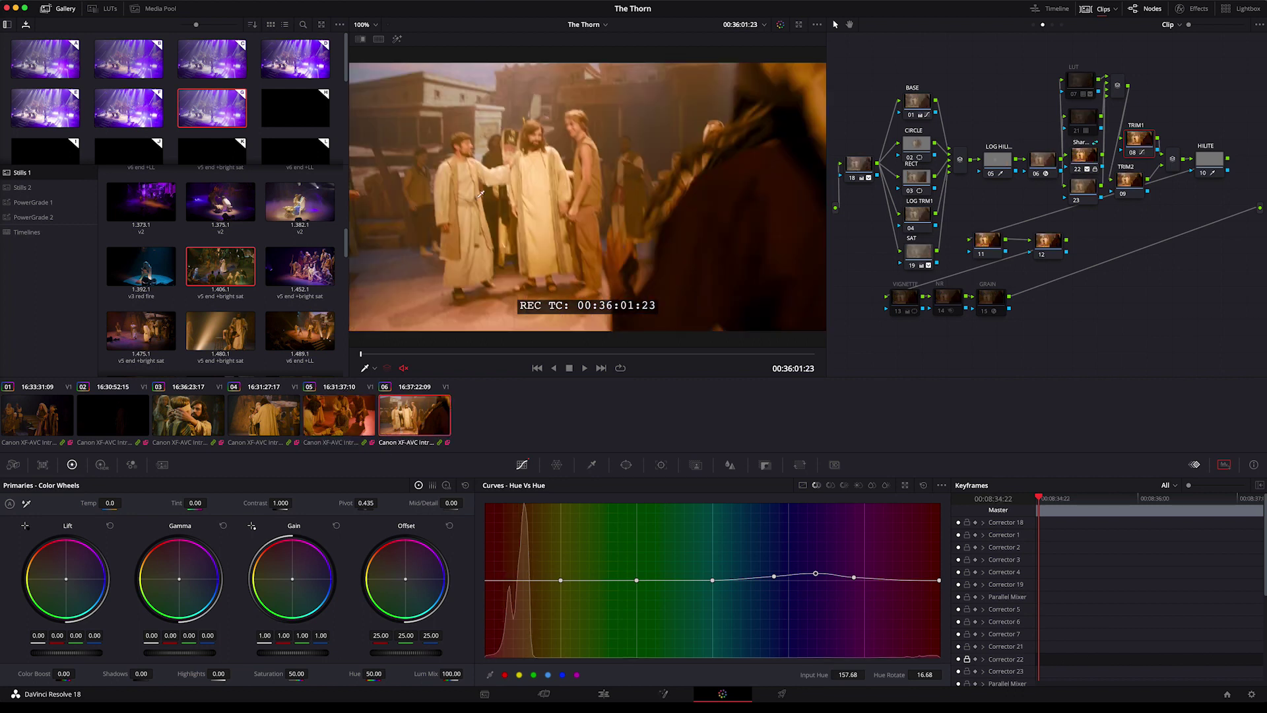
Rename the active remote version of clip 06 as v5.
{"action": "right_click", "coordinate": [420, 422]}
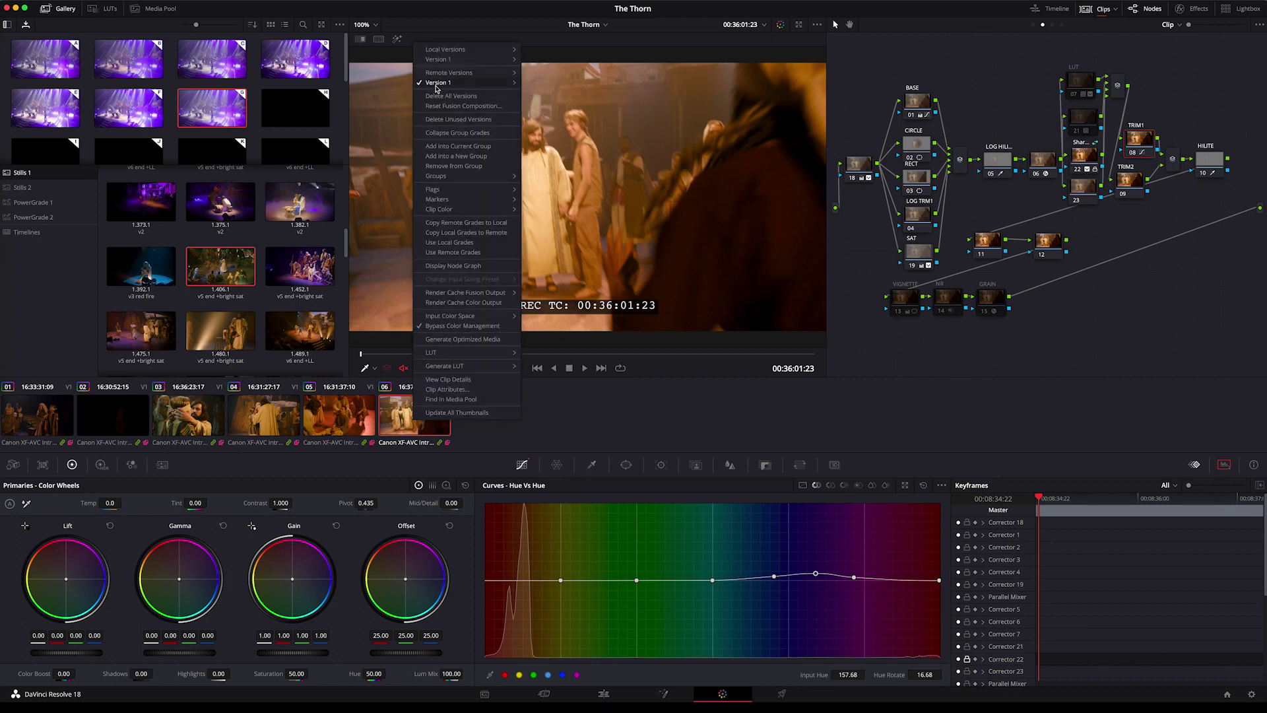
{"action": "mouse_move", "coordinate": [435, 87]}
{"action": "left_click", "coordinate": [576, 91]}
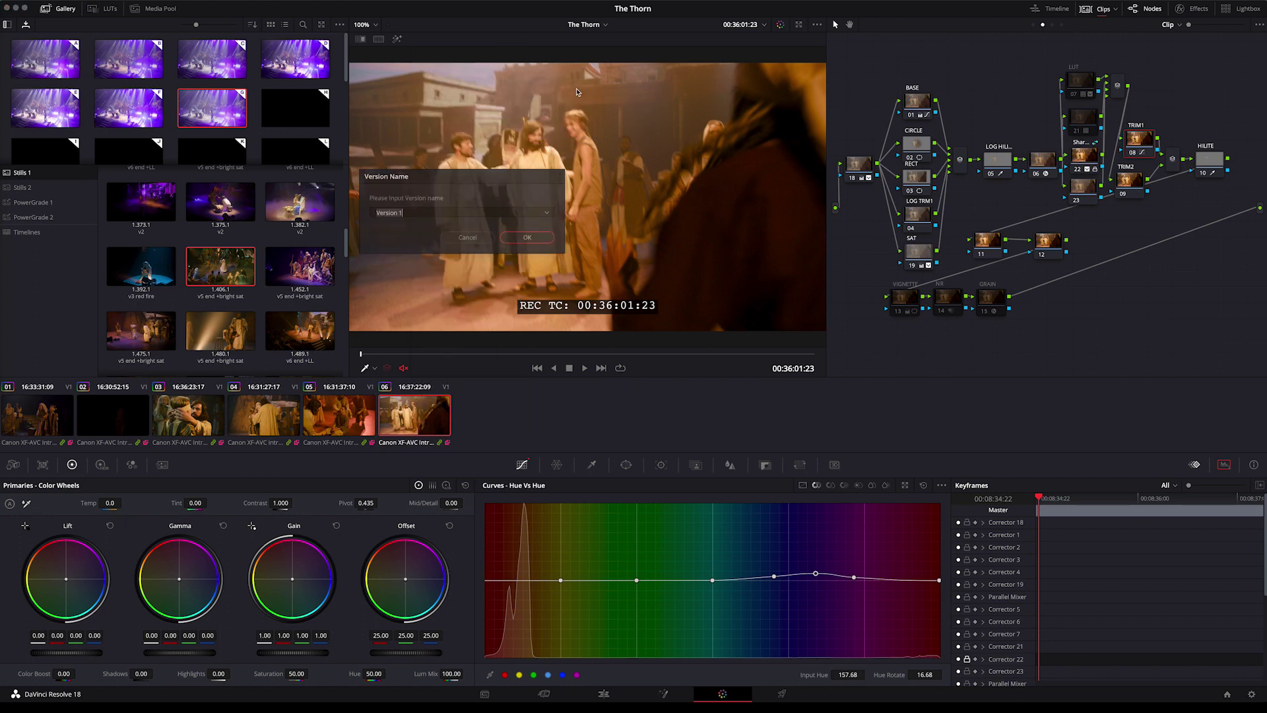
{"action": "type", "text": "v5"}
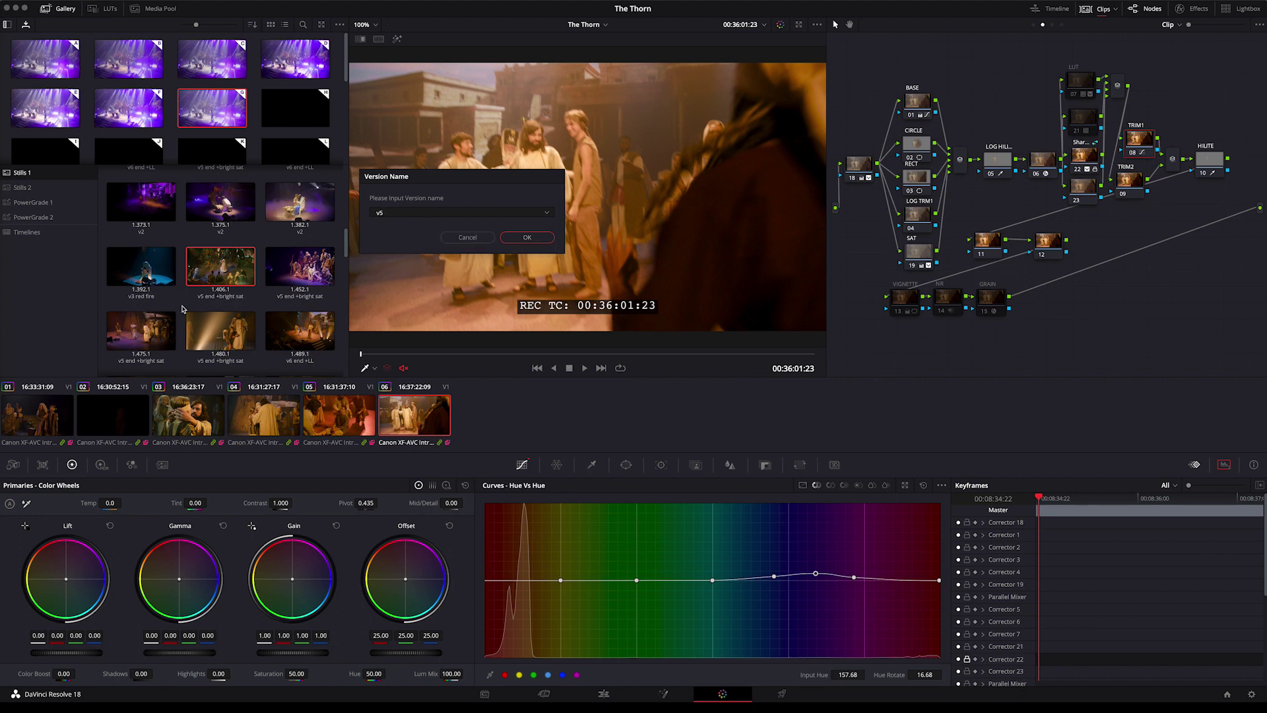
{"action": "left_click", "coordinate": [536, 240]}
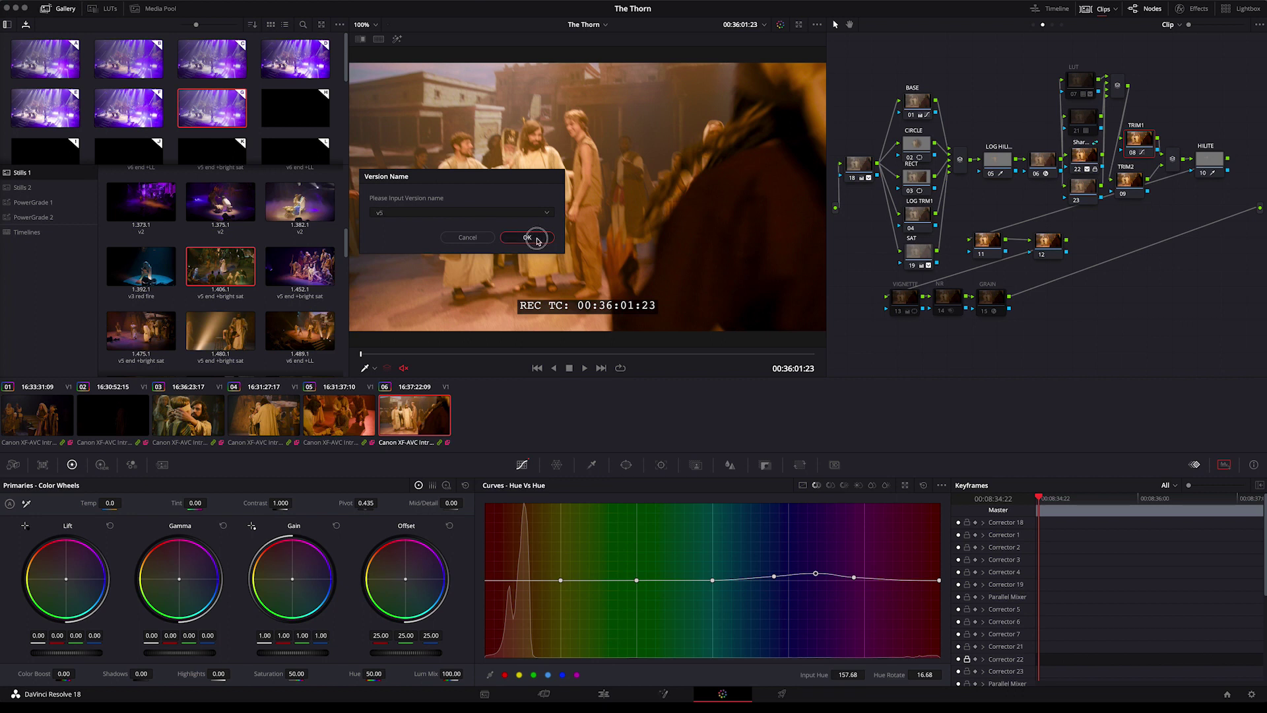
Flag the six filtered clips with the Cream flag colour.
{"action": "right_click", "coordinate": [400, 417]}
{"action": "mouse_move", "coordinate": [430, 185]}
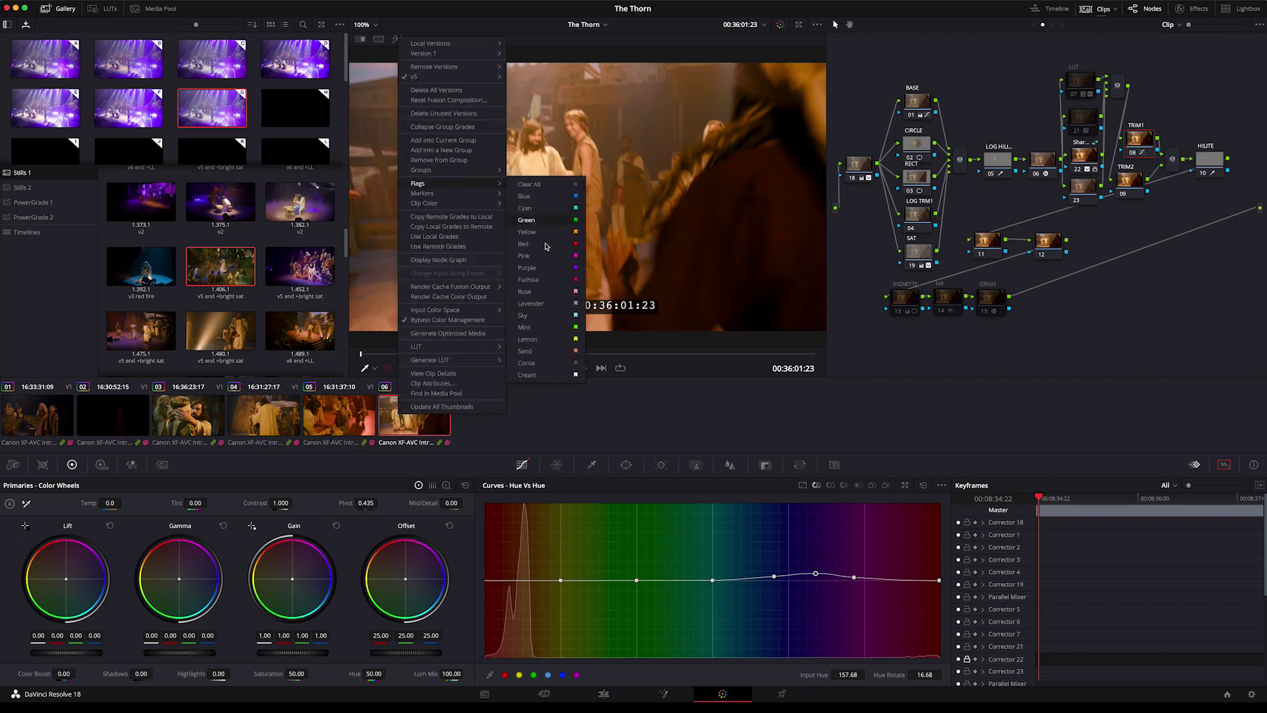
{"action": "left_click", "coordinate": [541, 375]}
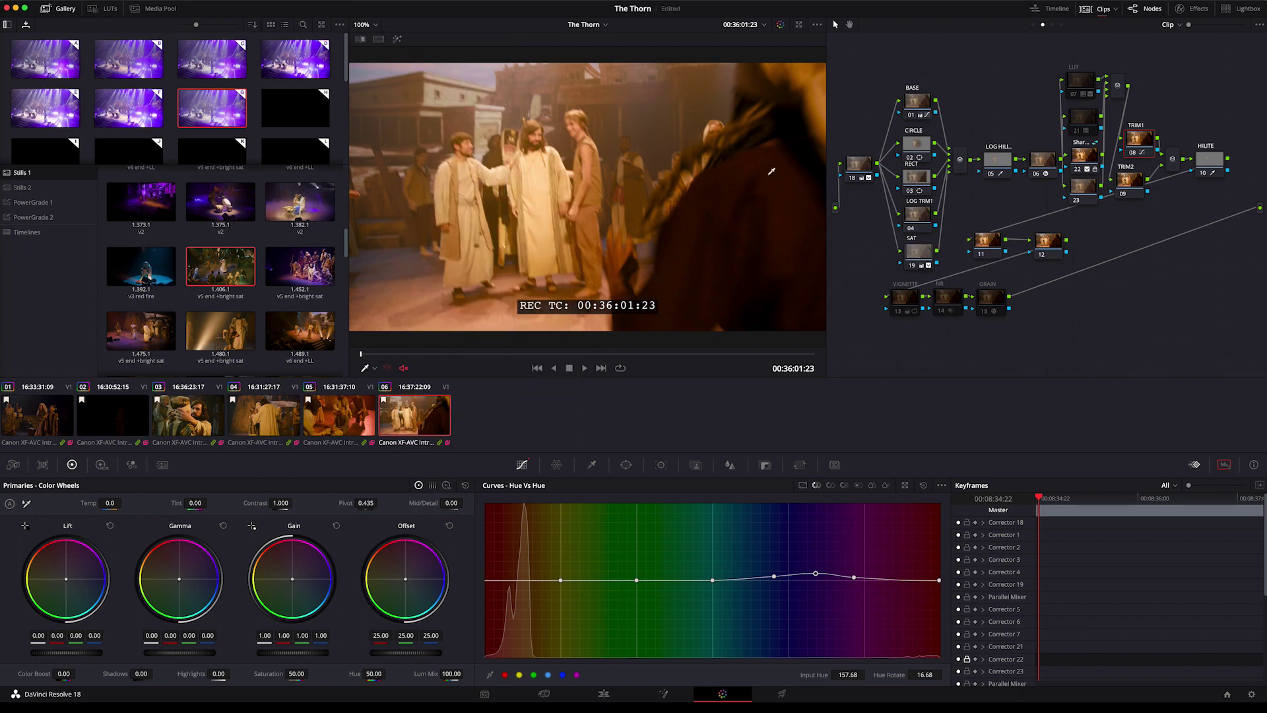
Show all timeline clips, filter back to those with a common media pool source, and view clip 01.
{"action": "left_click", "coordinate": [1116, 9]}
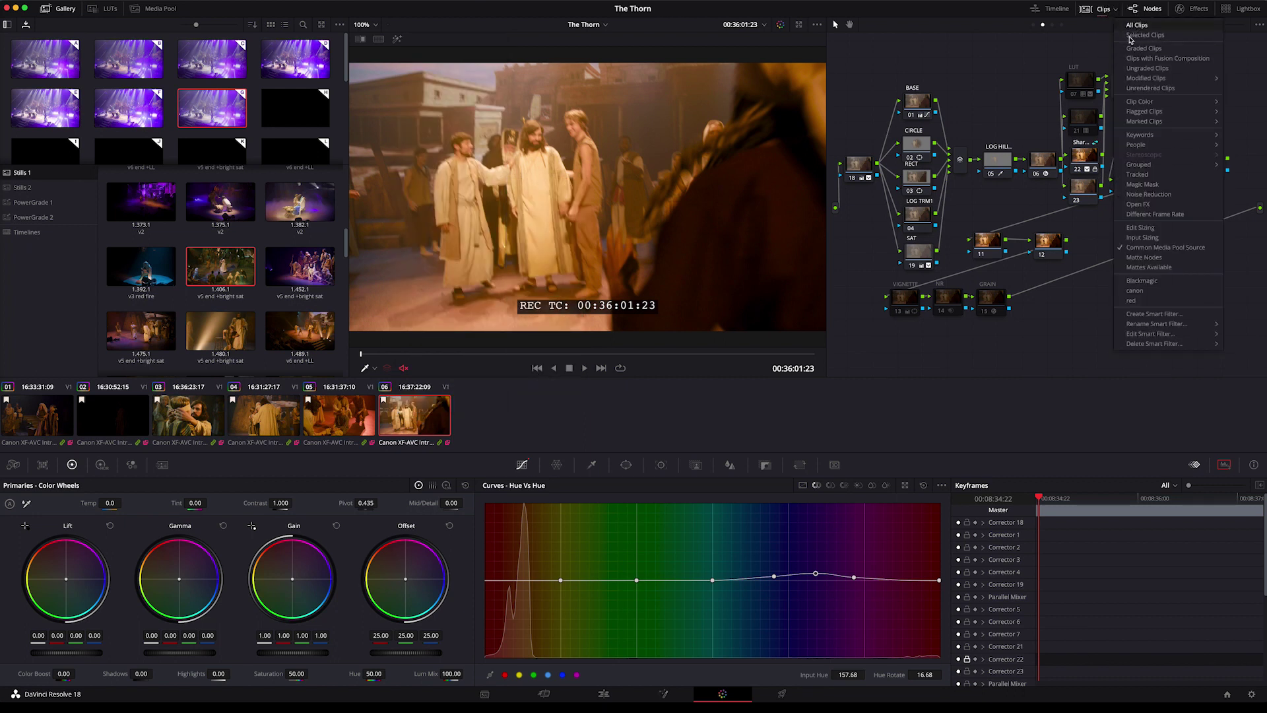
{"action": "left_click", "coordinate": [1129, 37]}
{"action": "left_click", "coordinate": [1099, 9]}
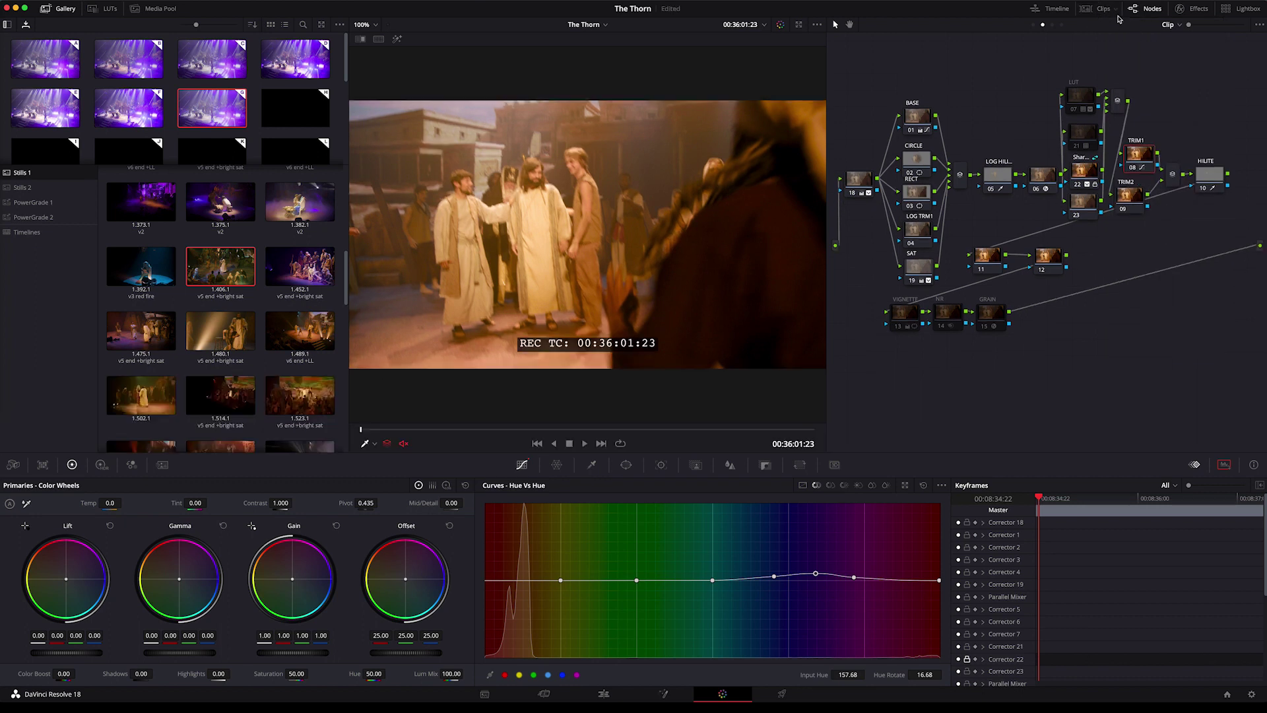
{"action": "left_click", "coordinate": [1100, 10]}
{"action": "left_click", "coordinate": [1116, 9]}
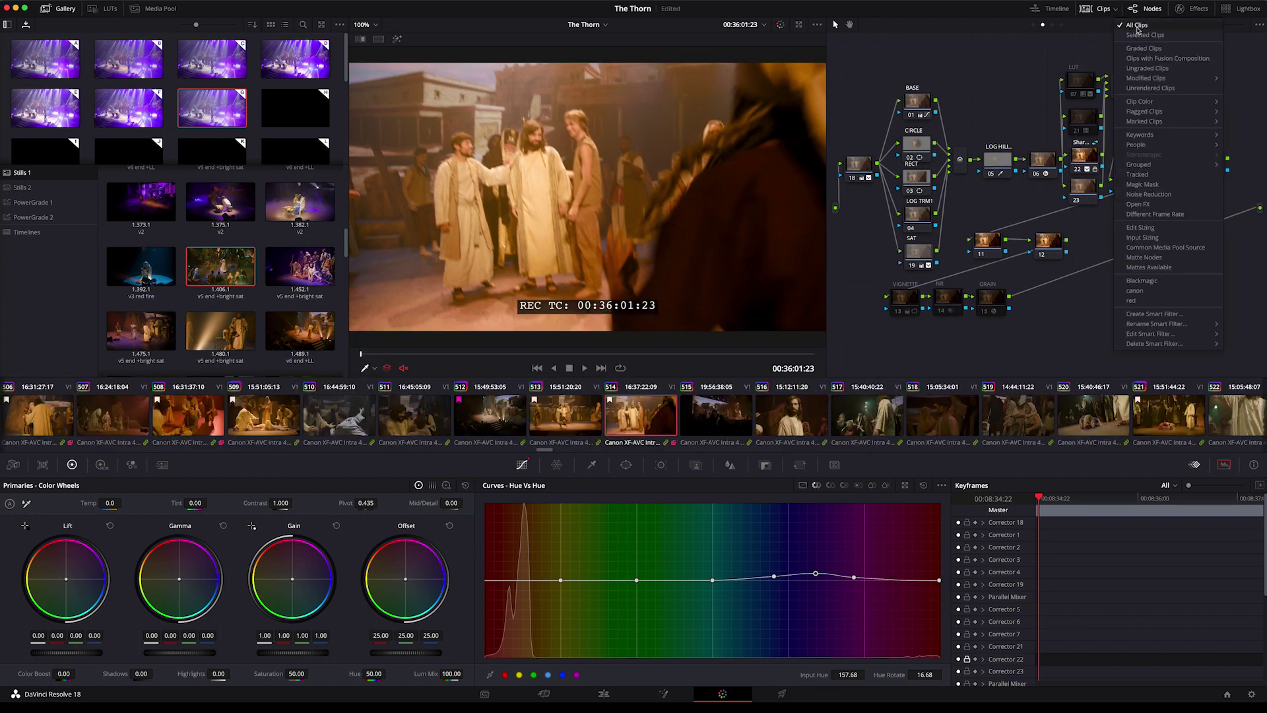
{"action": "left_click", "coordinate": [1149, 257]}
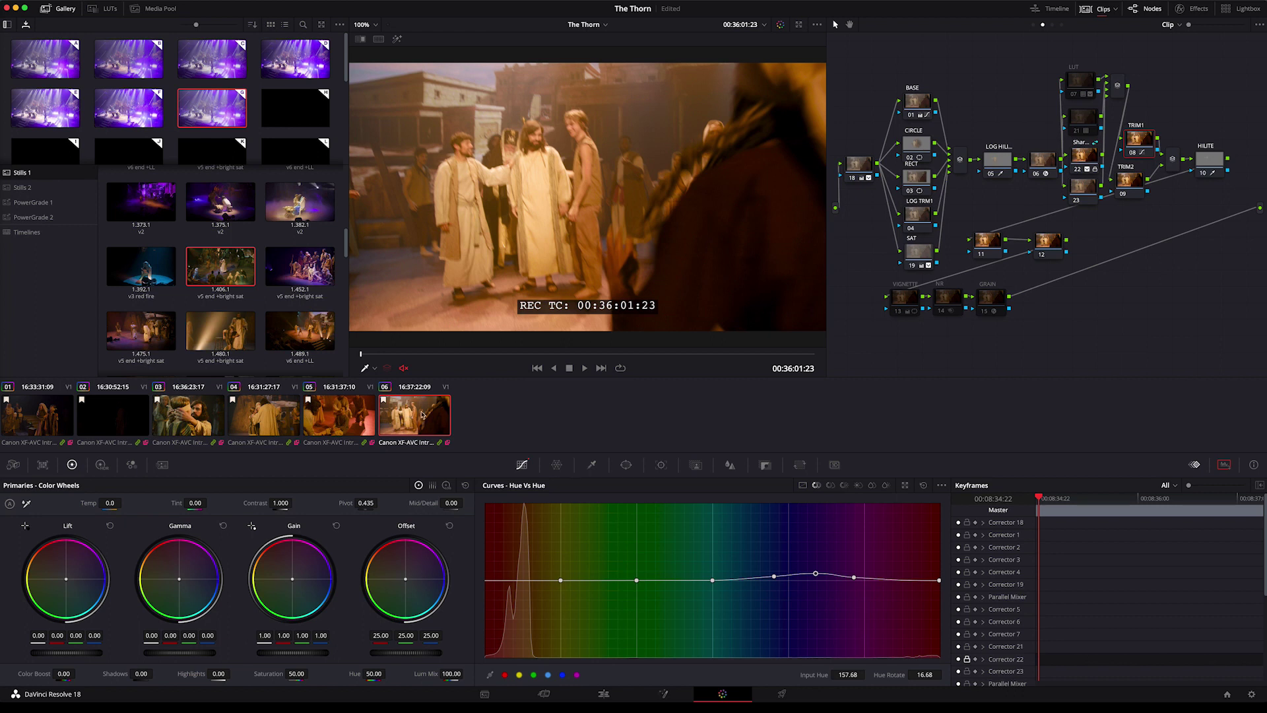
{"action": "left_click", "coordinate": [52, 417]}
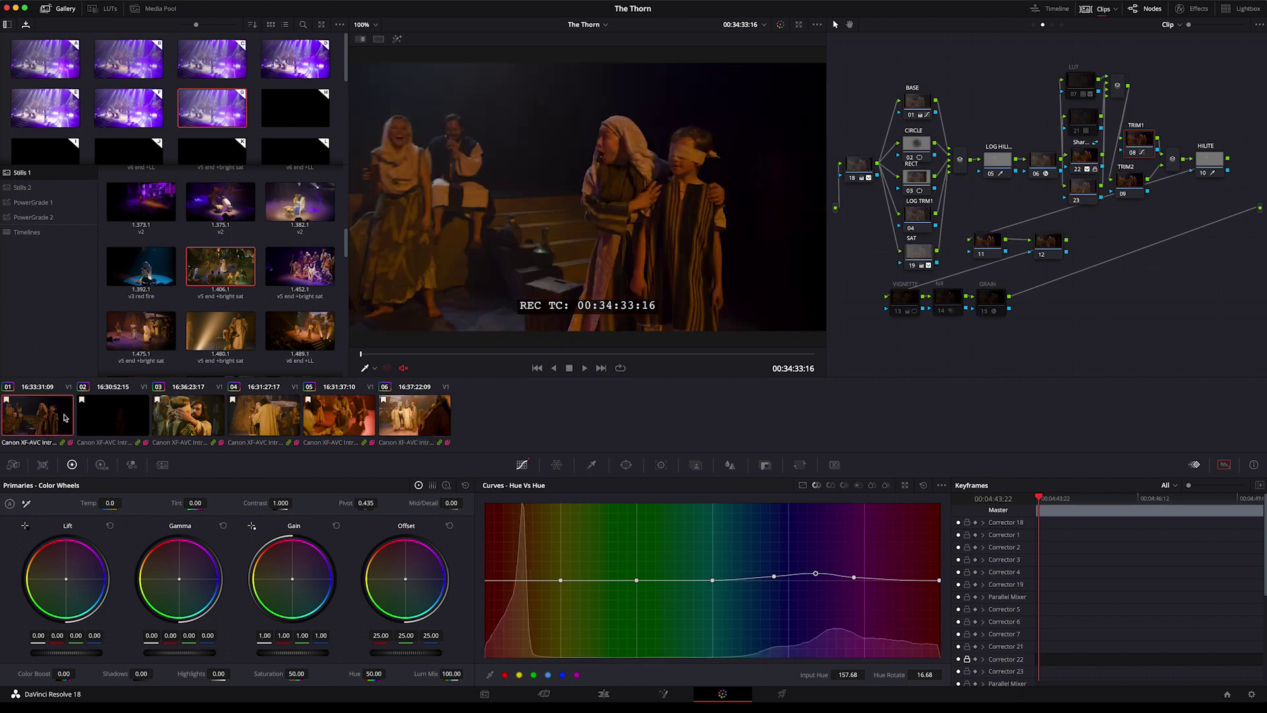
Show all clips again and filter the timeline by clip 497's common media pool source.
{"action": "left_click", "coordinate": [1118, 10]}
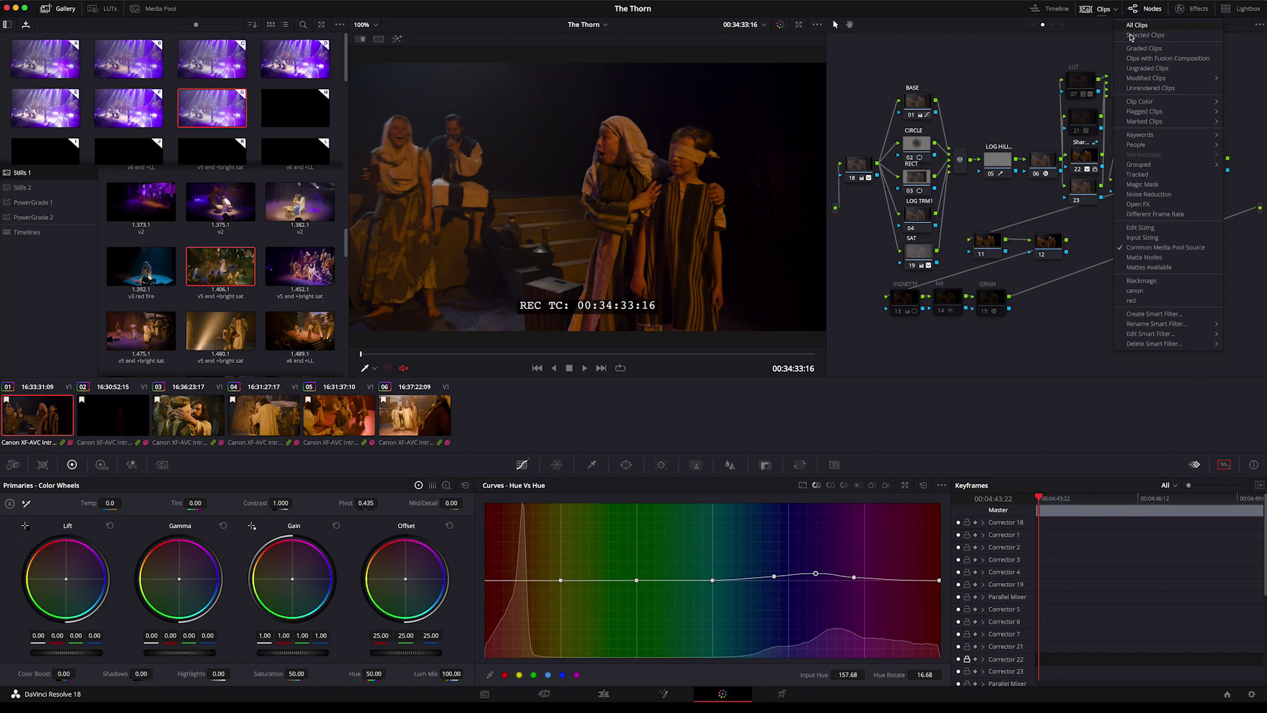
{"action": "left_click", "coordinate": [1129, 31]}
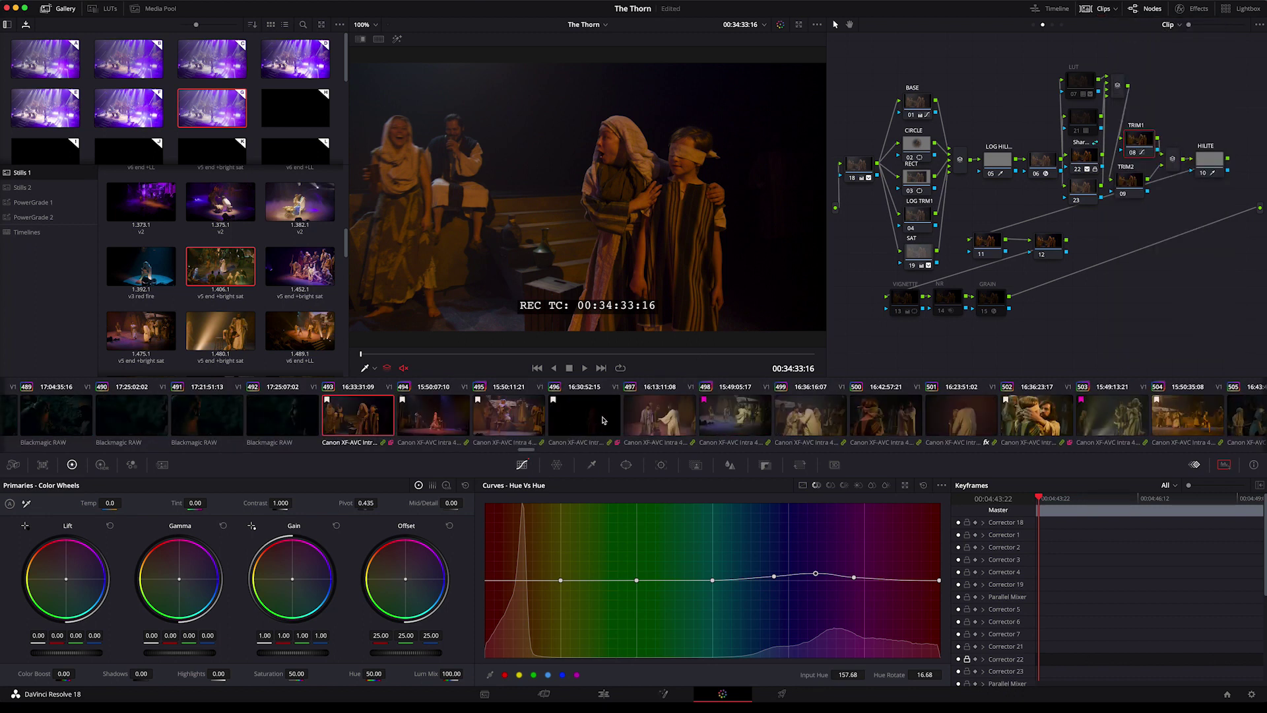
{"action": "left_click", "coordinate": [686, 420]}
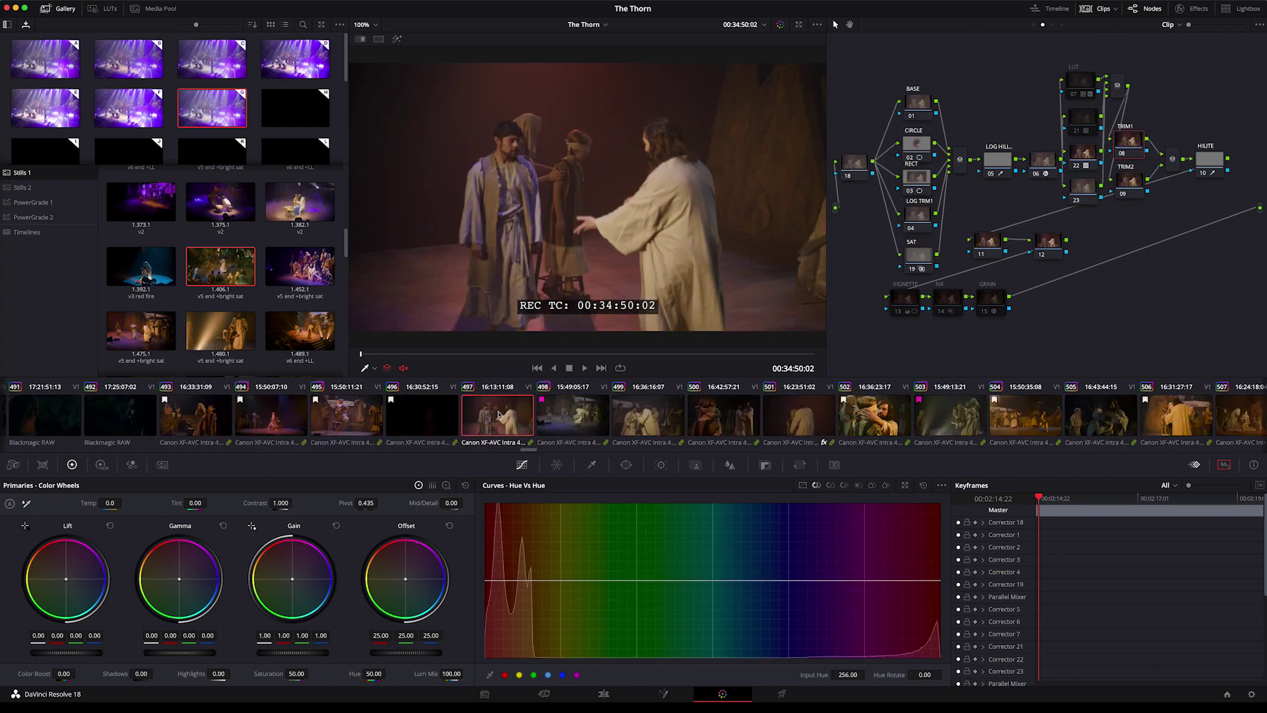
{"action": "left_click", "coordinate": [1114, 9]}
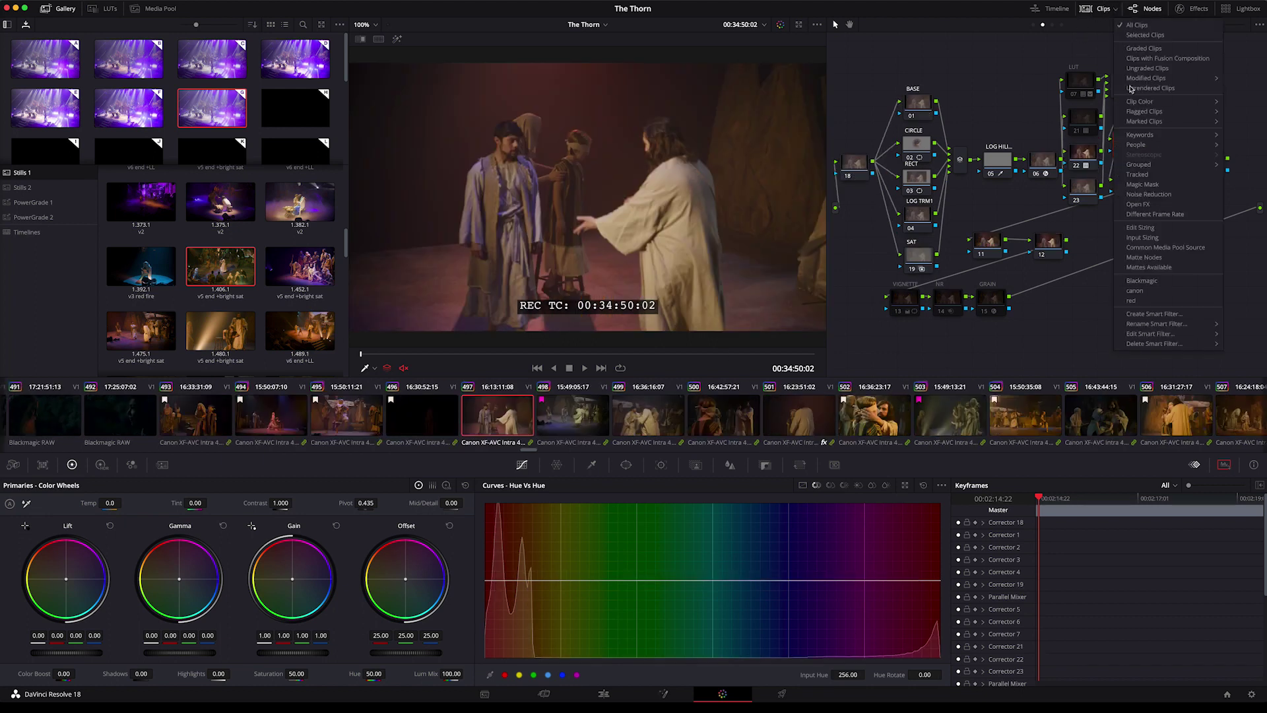
{"action": "left_click", "coordinate": [1146, 248]}
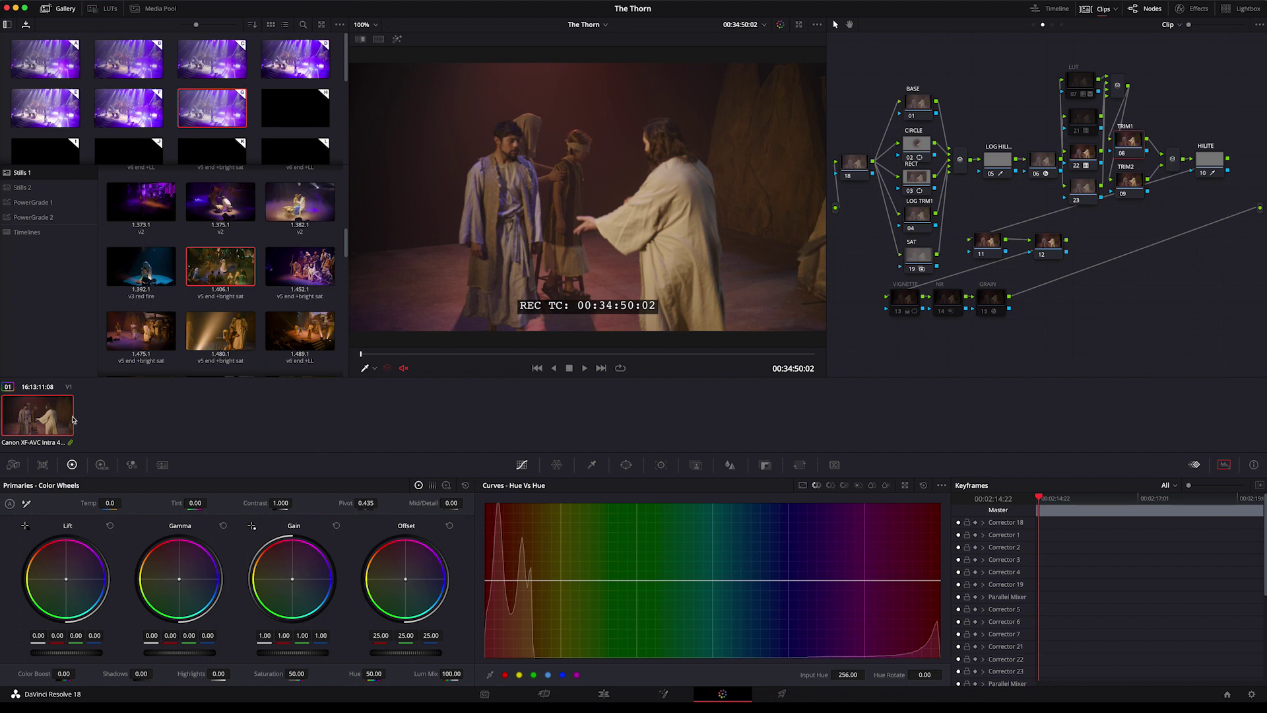
{"action": "left_click", "coordinate": [1115, 9]}
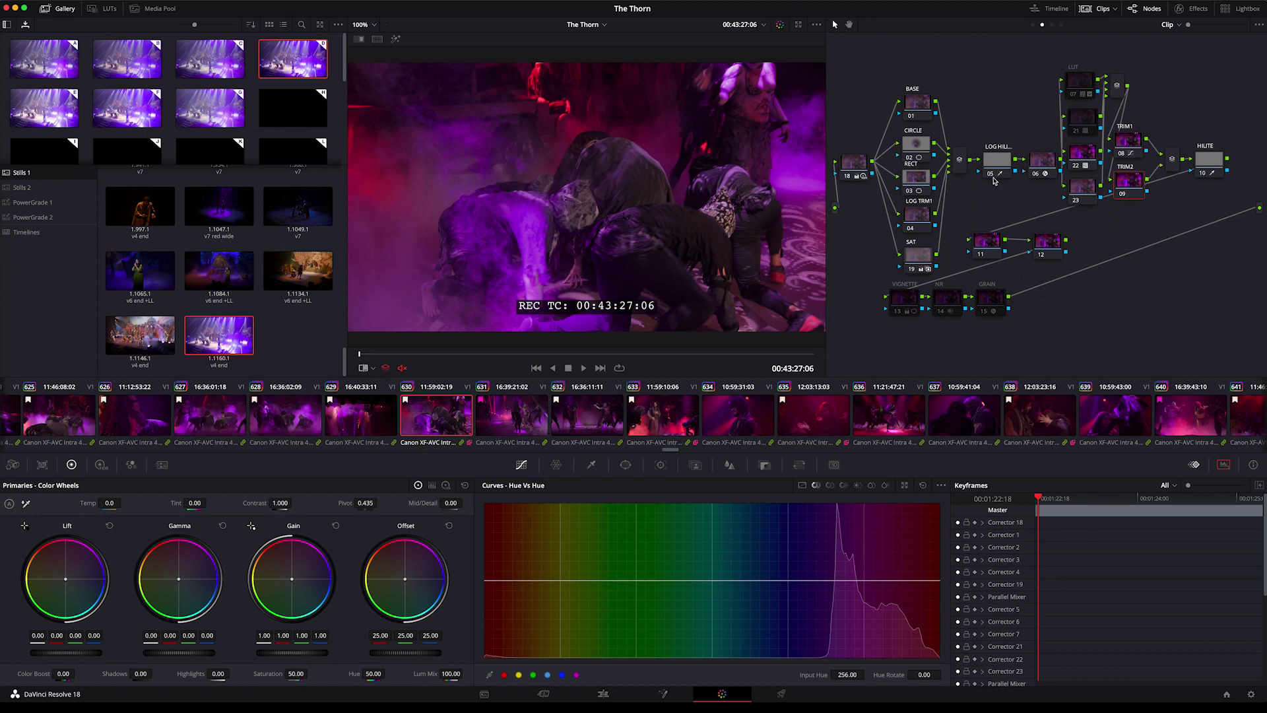
Inspect the group post-clip nodes on clip 630, return to the clip-level graph, and look along the neighbouring clips.
{"action": "left_click", "coordinate": [1051, 25]}
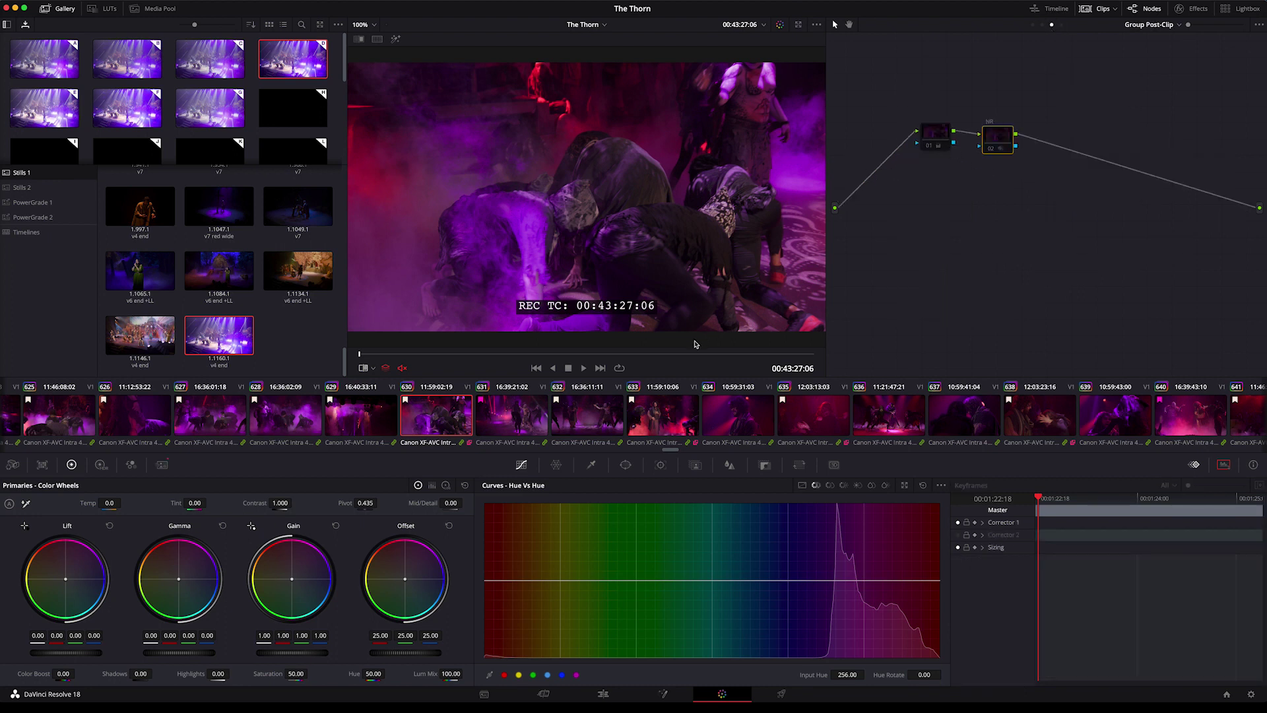
{"action": "left_click", "coordinate": [681, 354]}
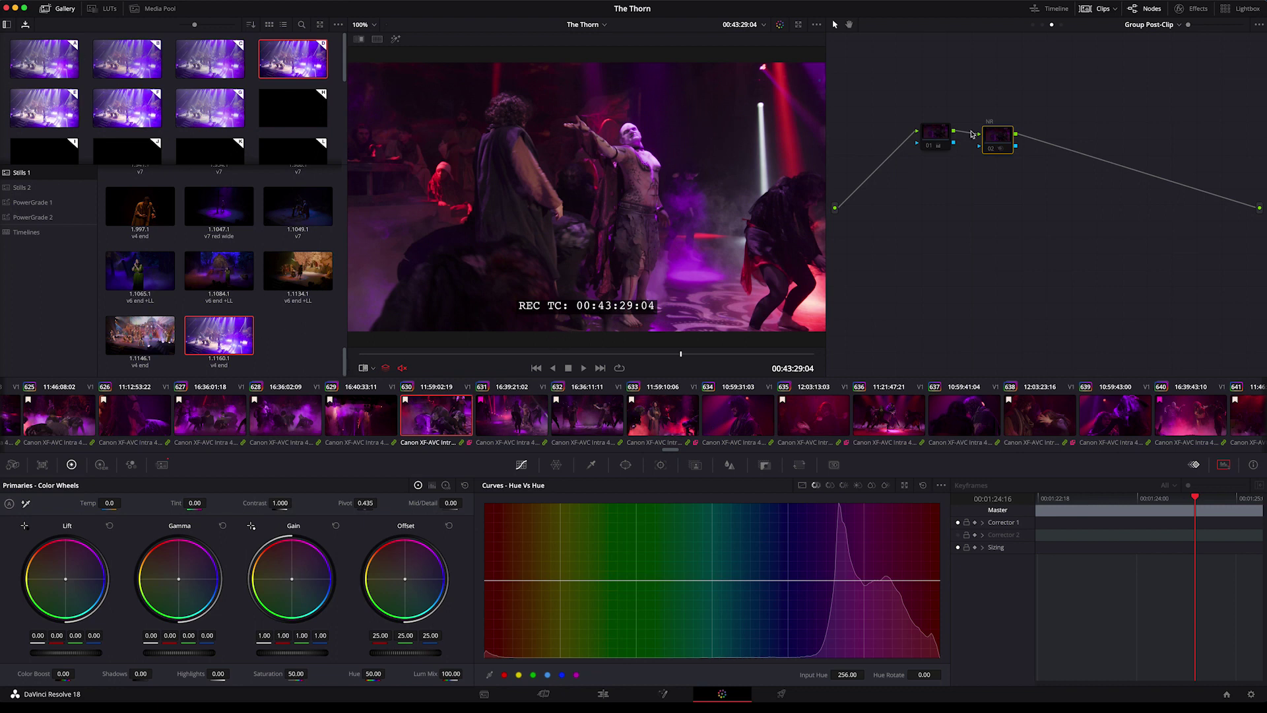
{"action": "left_click", "coordinate": [1041, 24]}
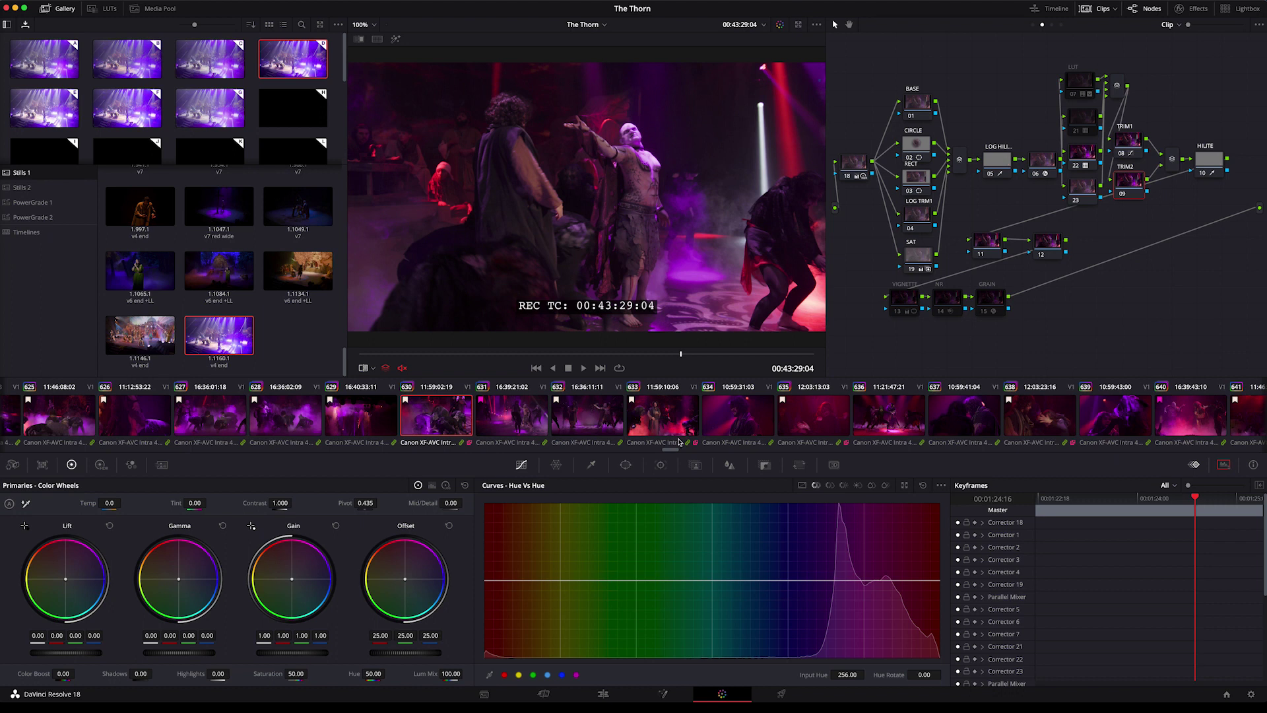
{"action": "scroll", "coordinate": [674, 452], "scroll_direction": "right", "scroll_amount": 2}
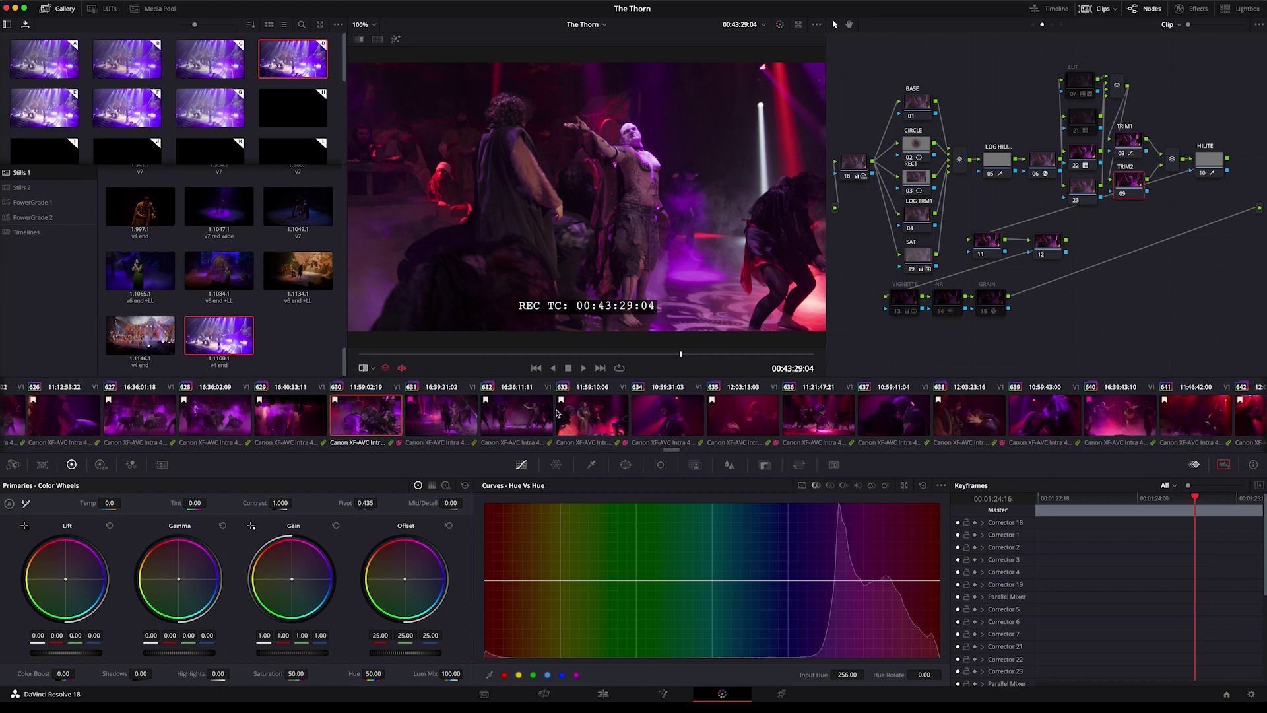
{"action": "left_click", "coordinate": [466, 420]}
{"action": "left_click", "coordinate": [519, 420]}
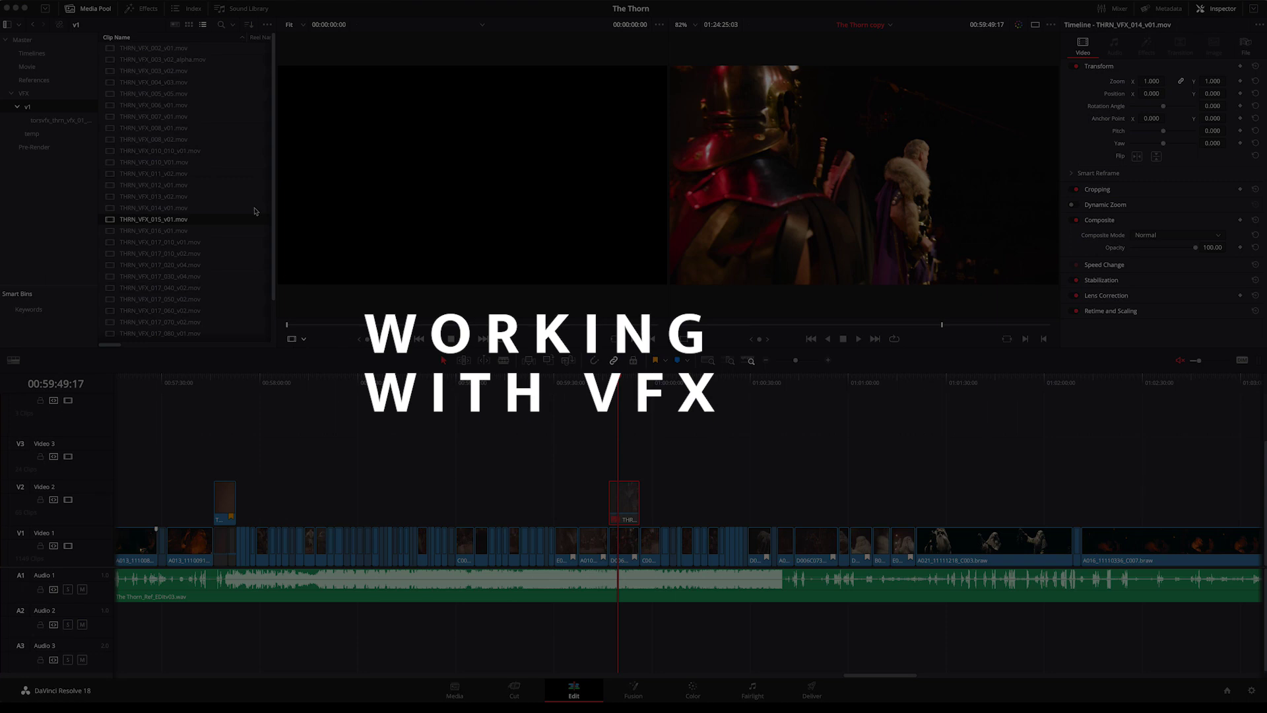
Toggle the grade bypass on the Edit page to compare the VFX shot with and without its grade.
{"action": "left_click", "coordinate": [275, 188]}
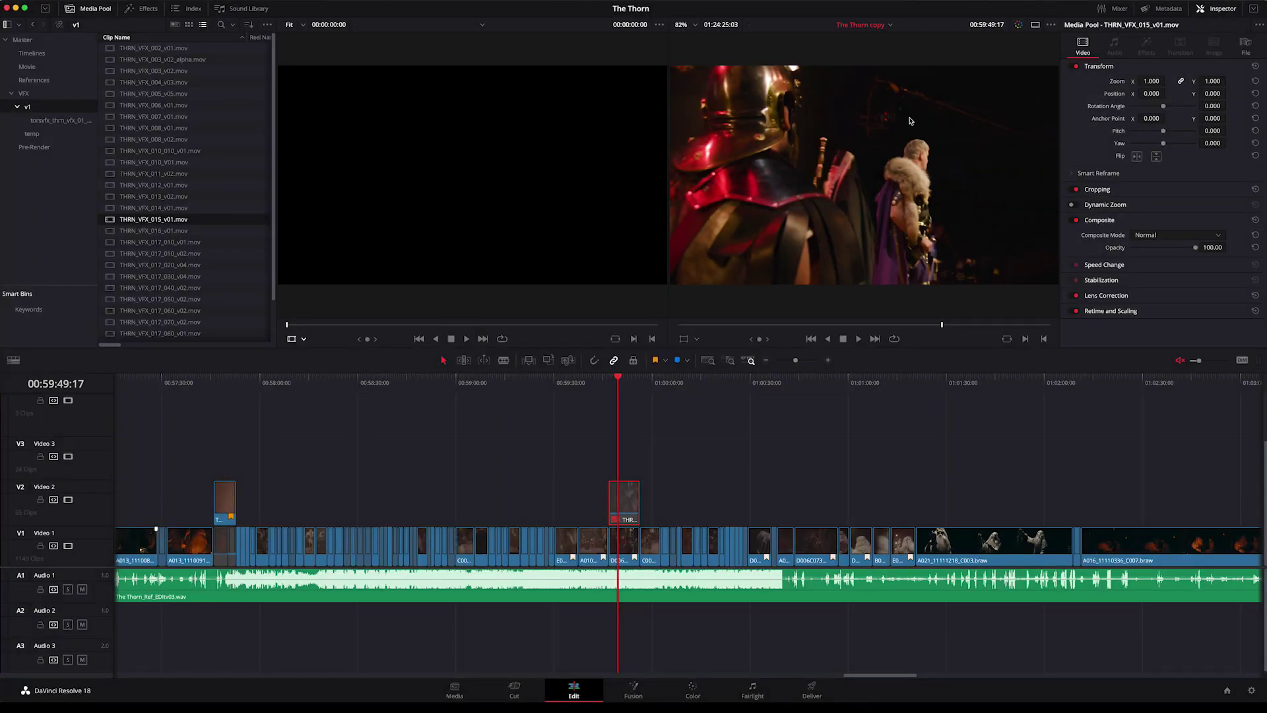
{"action": "key", "text": "shift+d"}
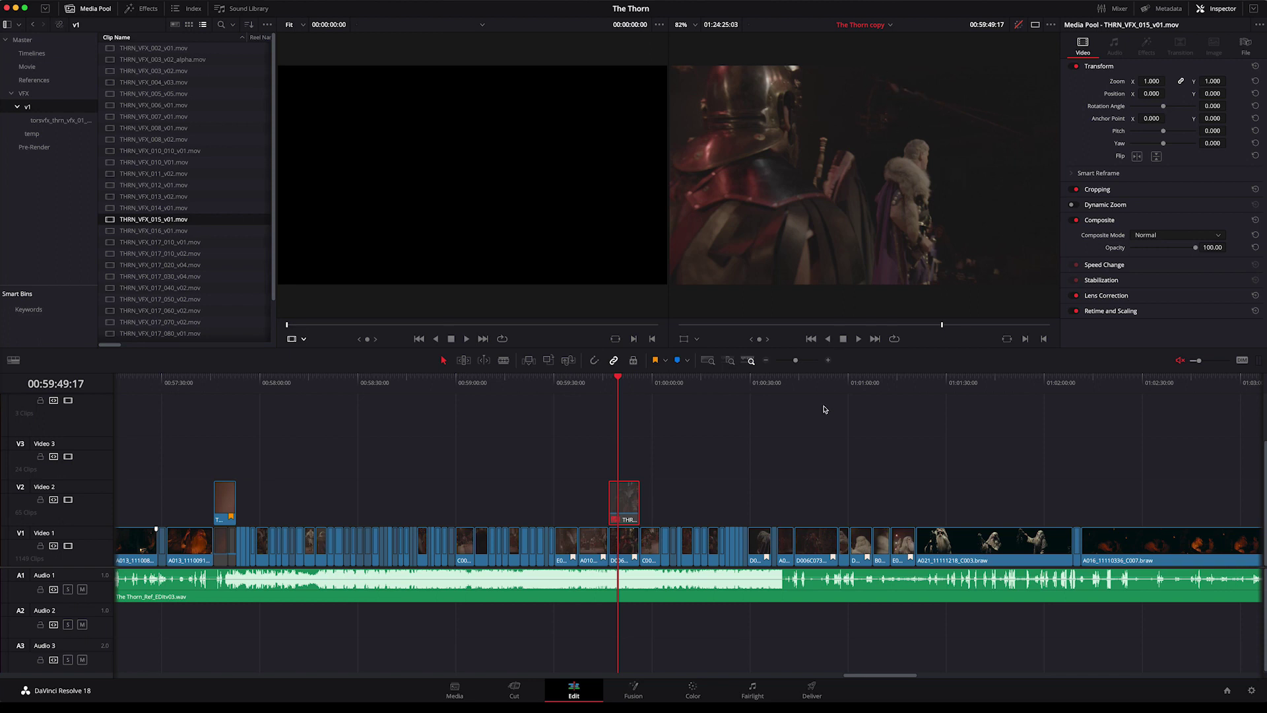
{"action": "key", "text": "shift+d"}
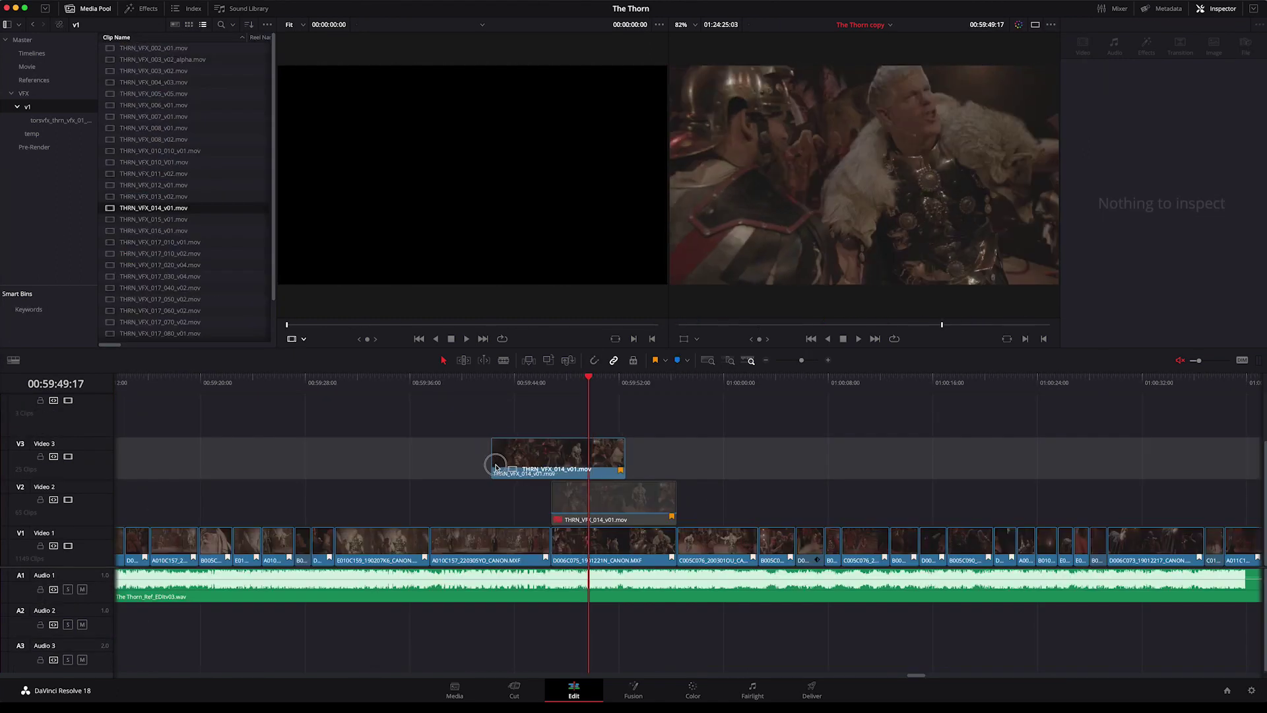
Line up THRN_VFX_014_v01.mov on Video 3 above the camera clip D006C075_1901221N_CANON.MXF, and remove it again.
{"action": "left_click_drag", "start_coordinate": [487, 469], "coordinate": [549, 470]}
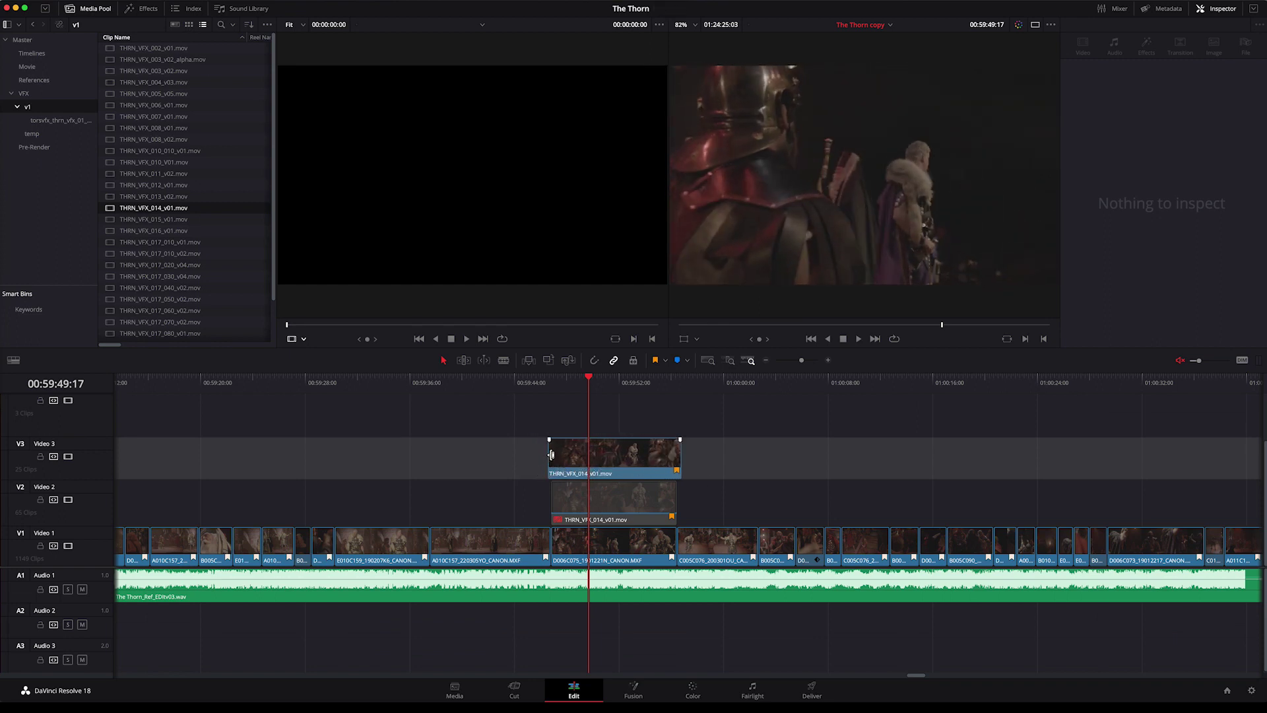
{"action": "key", "text": "BackSpace"}
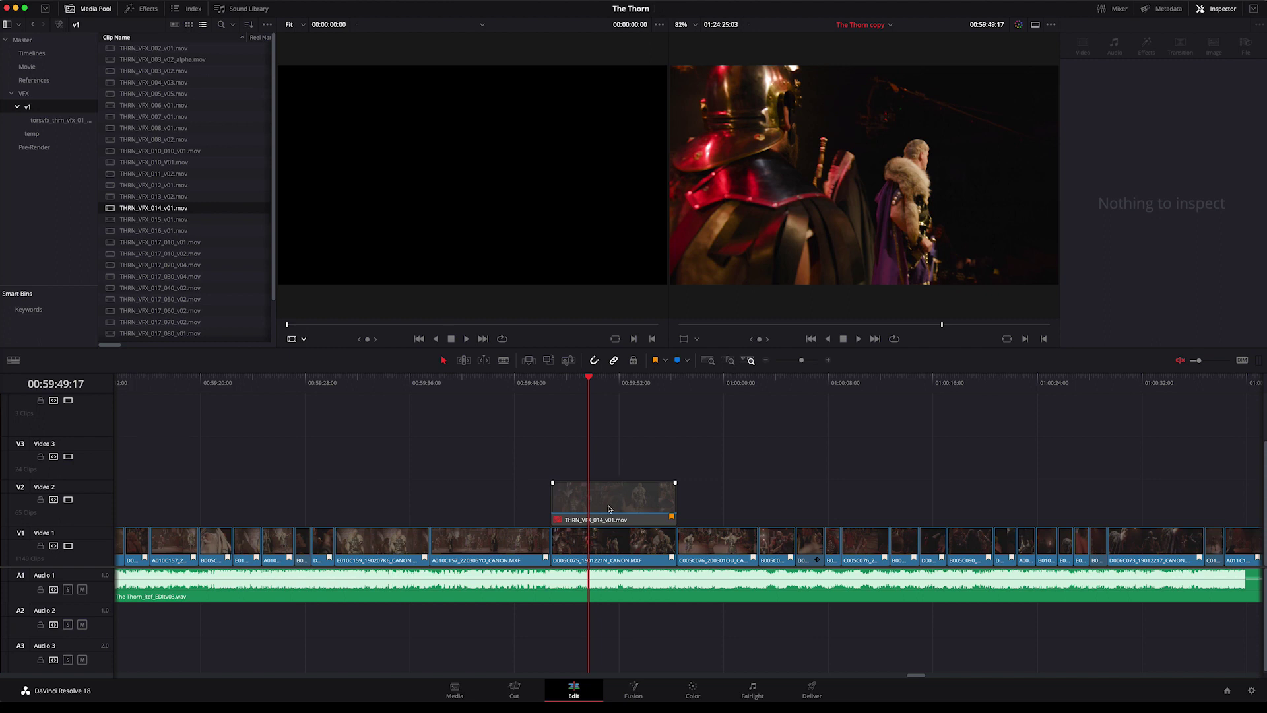
Enable THRN_VFX_014_v01.mov on Video 2 and disable the camera clip D006C075_1901221N_CANON.MXF beneath it on Video 1.
{"action": "left_click", "coordinate": [613, 544]}
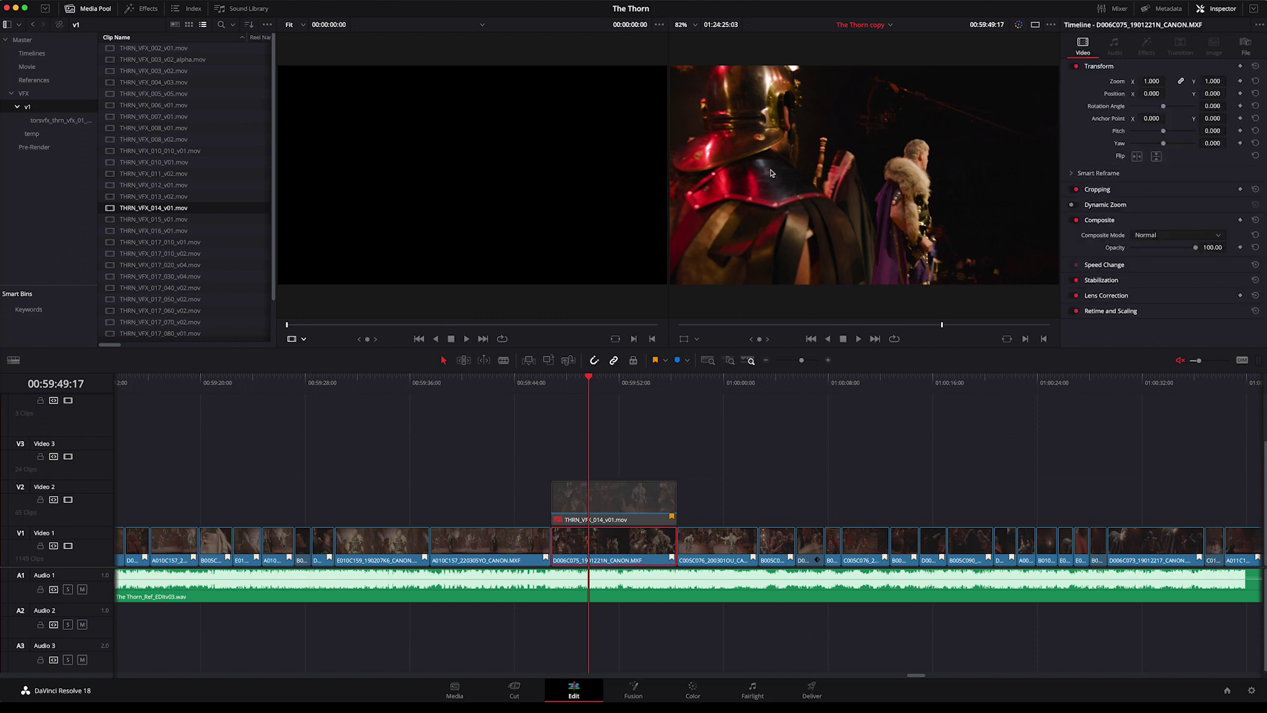
{"action": "key", "text": "ctrl+z"}
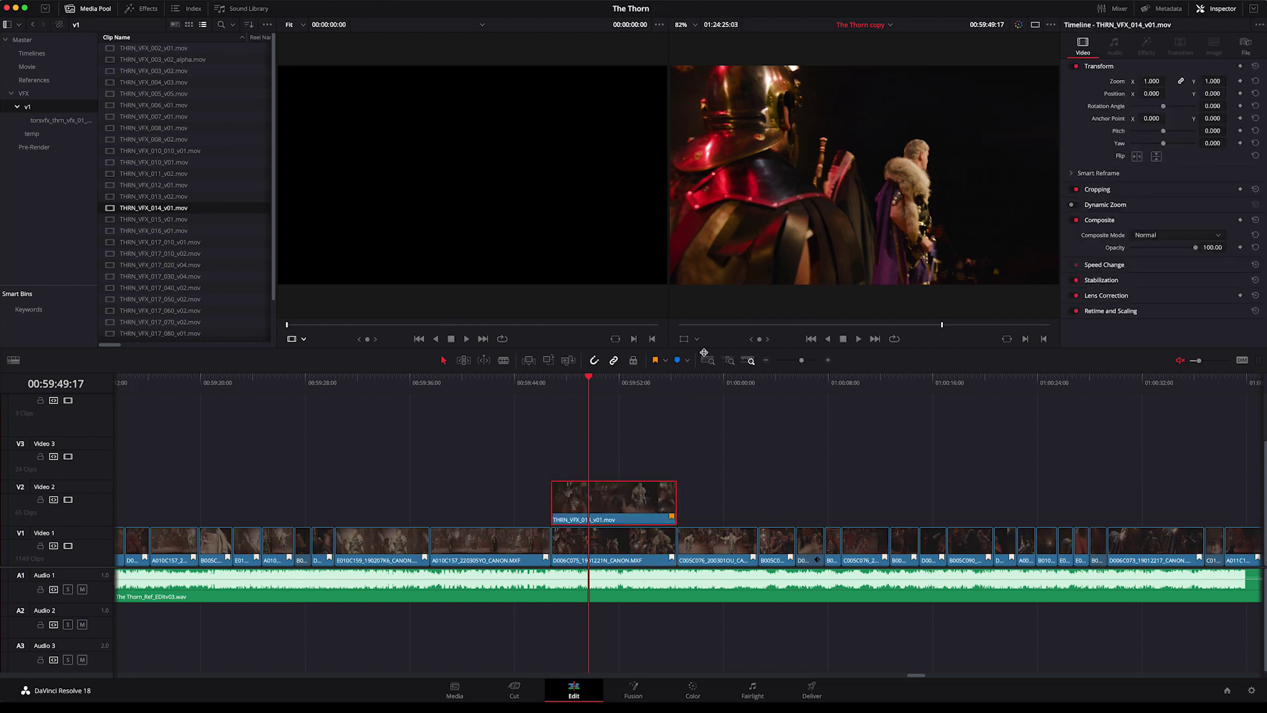
{"action": "key", "text": "ctrl+shift+z"}
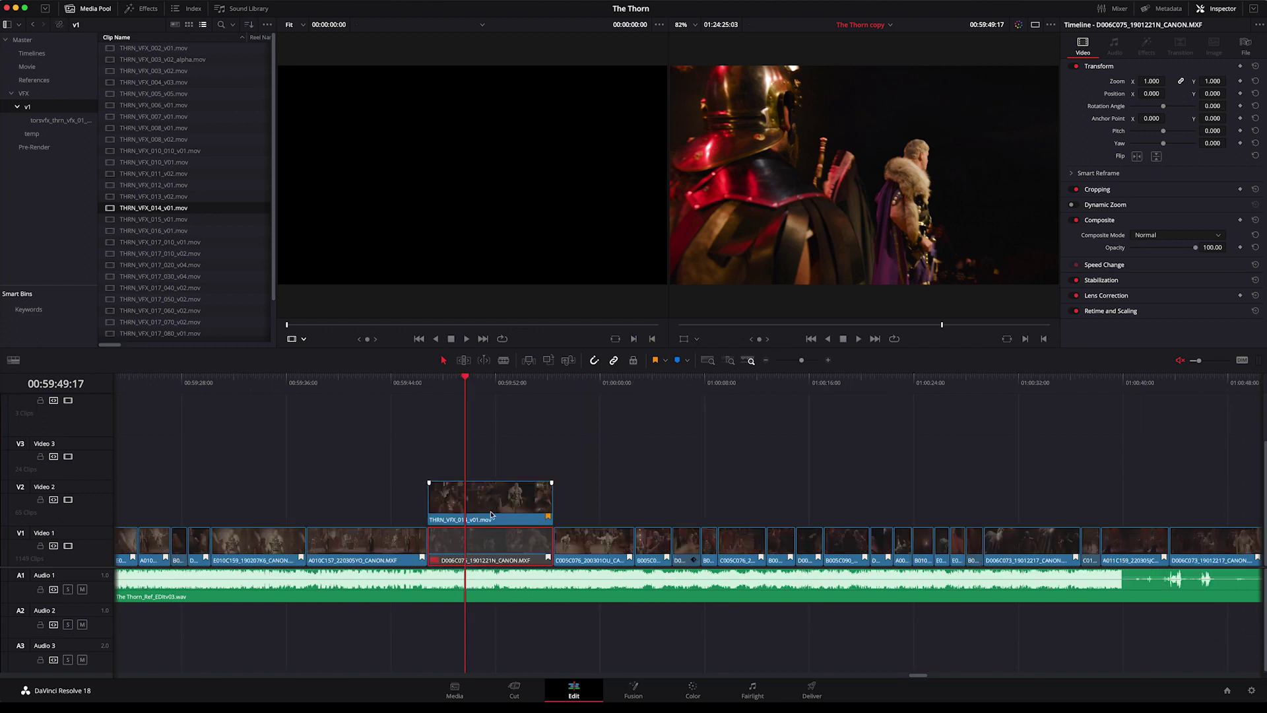
{"action": "left_click", "coordinate": [528, 515]}
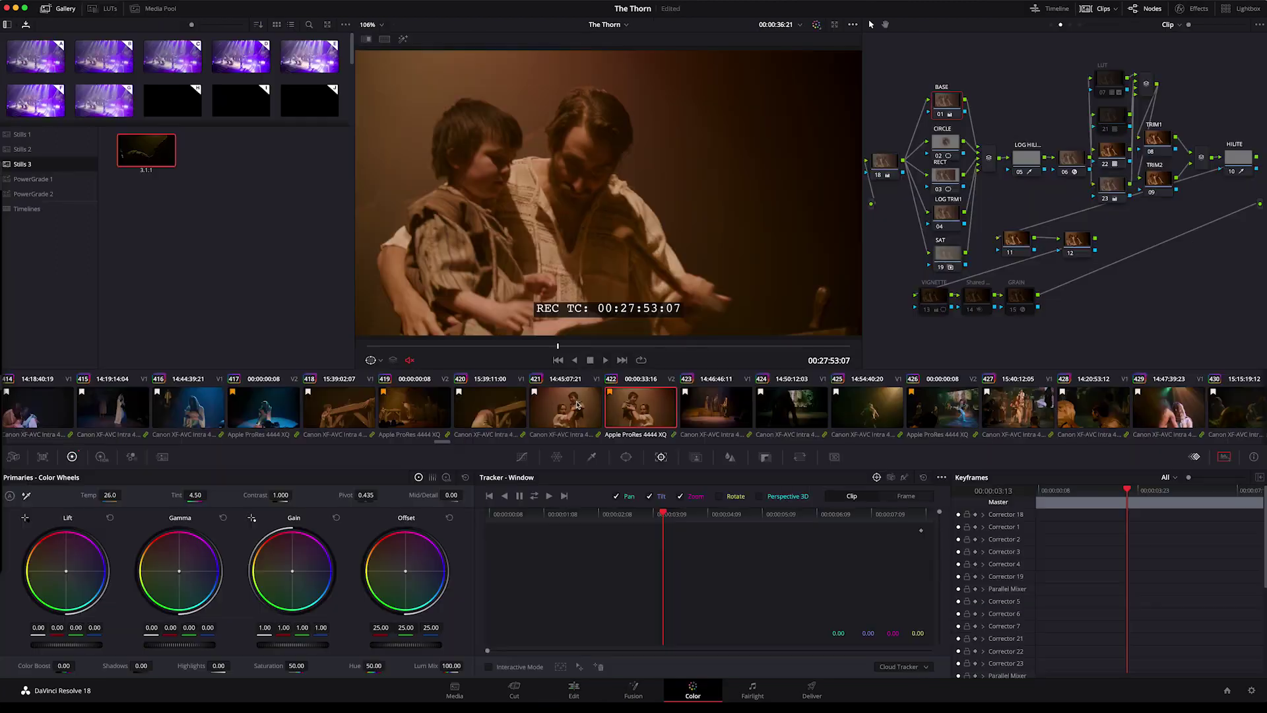
Assign the ProRes VFX clip 422 to the Canon group on the Color page.
{"action": "right_click", "coordinate": [635, 408]}
{"action": "mouse_move", "coordinate": [668, 191]}
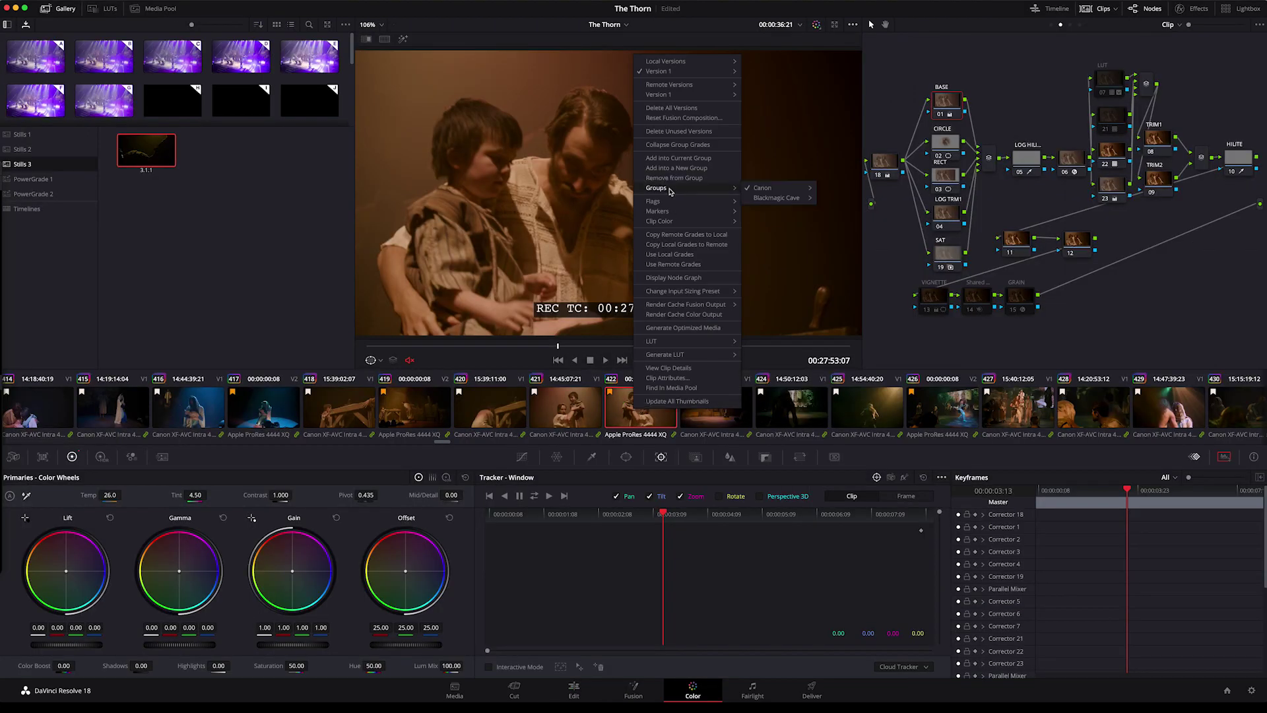
{"action": "mouse_move", "coordinate": [790, 190]}
{"action": "left_click", "coordinate": [851, 188]}
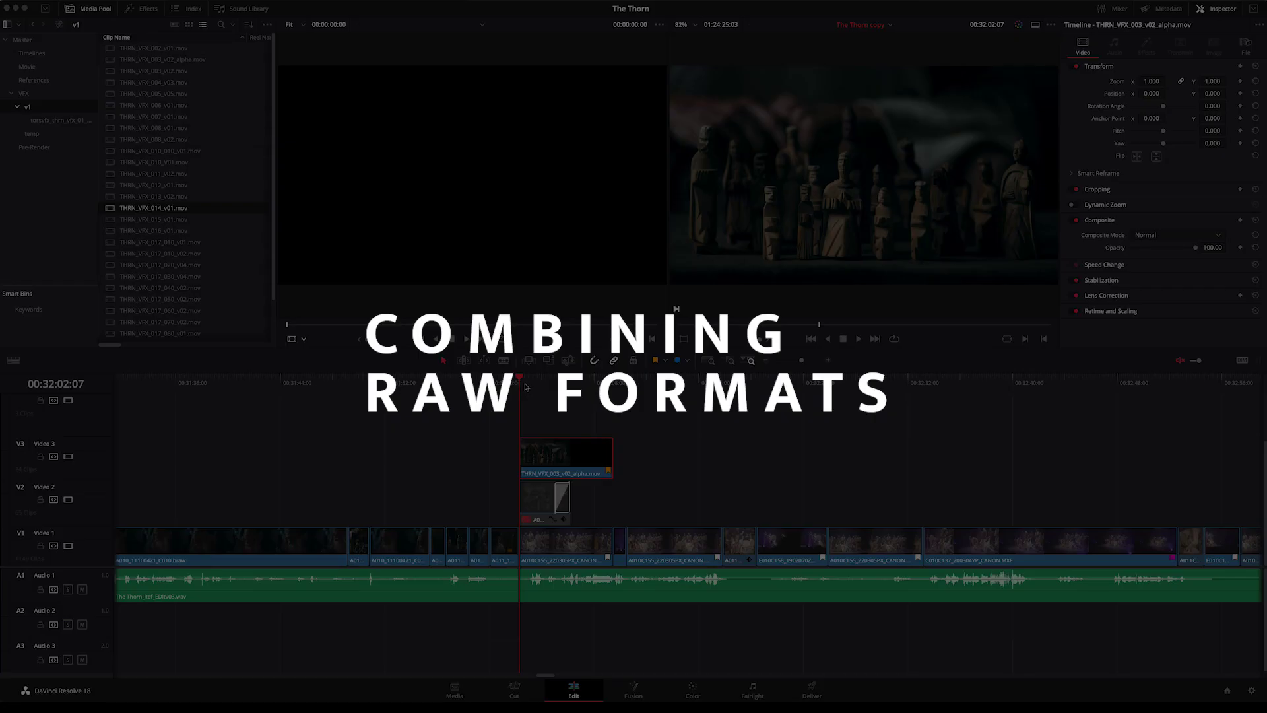
Scrub the Edit timeline through THRN_VFX_003_v02_alpha.mov to examine its transition from the carved figures to the Canon group shot.
{"action": "left_click", "coordinate": [527, 386]}
{"action": "left_click_drag", "start_coordinate": [542, 385], "coordinate": [578, 384]}
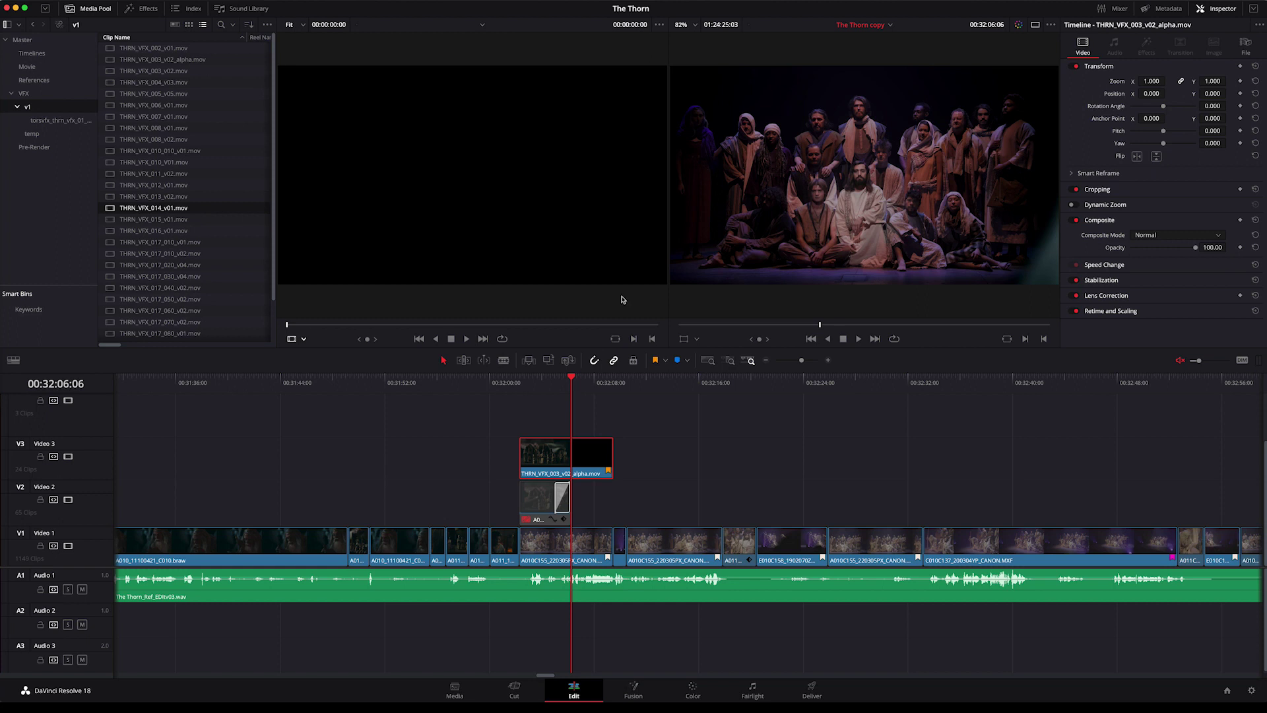
{"action": "left_click_drag", "start_coordinate": [577, 385], "coordinate": [531, 392]}
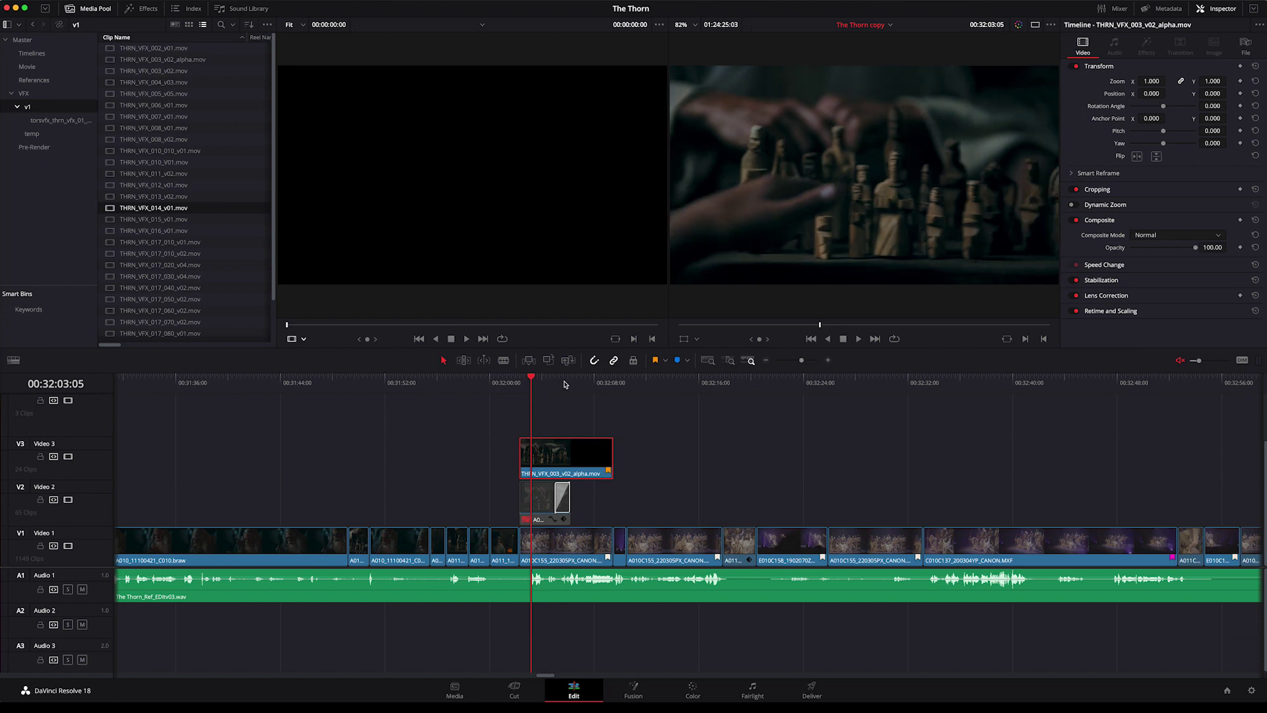
{"action": "left_click_drag", "start_coordinate": [559, 389], "coordinate": [571, 388]}
{"action": "left_click", "coordinate": [585, 380]}
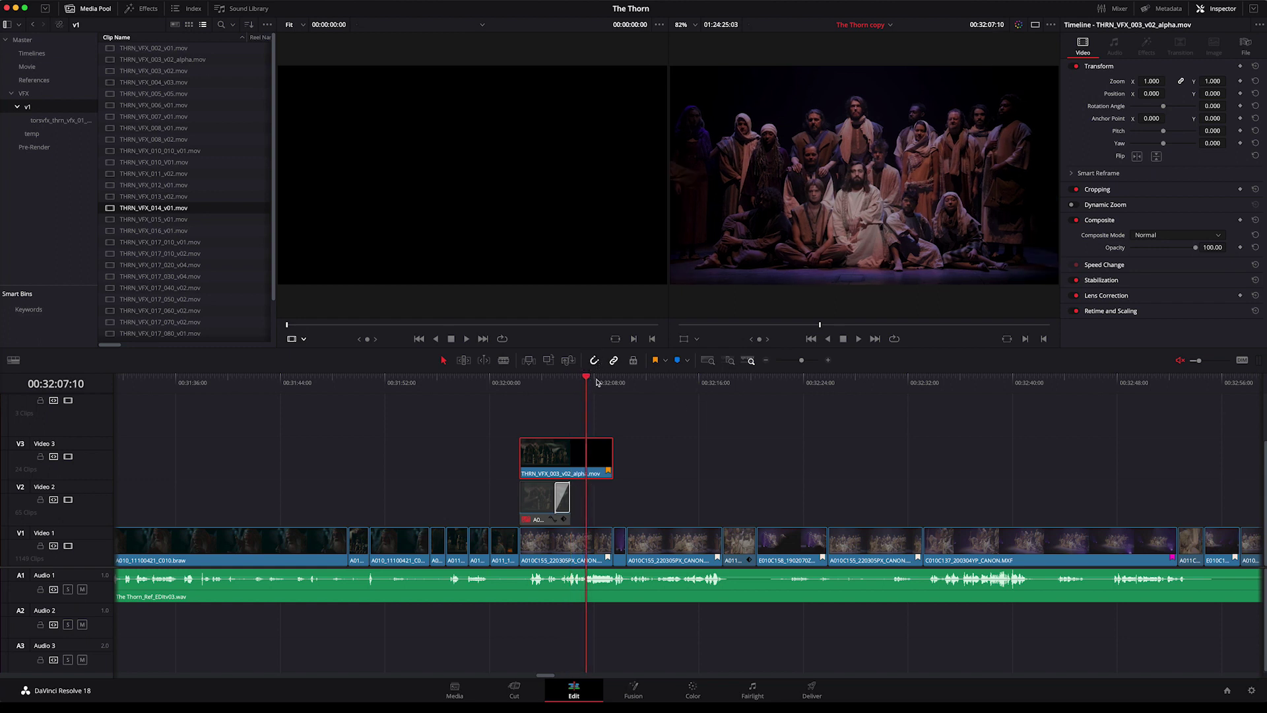
{"action": "left_click_drag", "start_coordinate": [571, 384], "coordinate": [599, 387]}
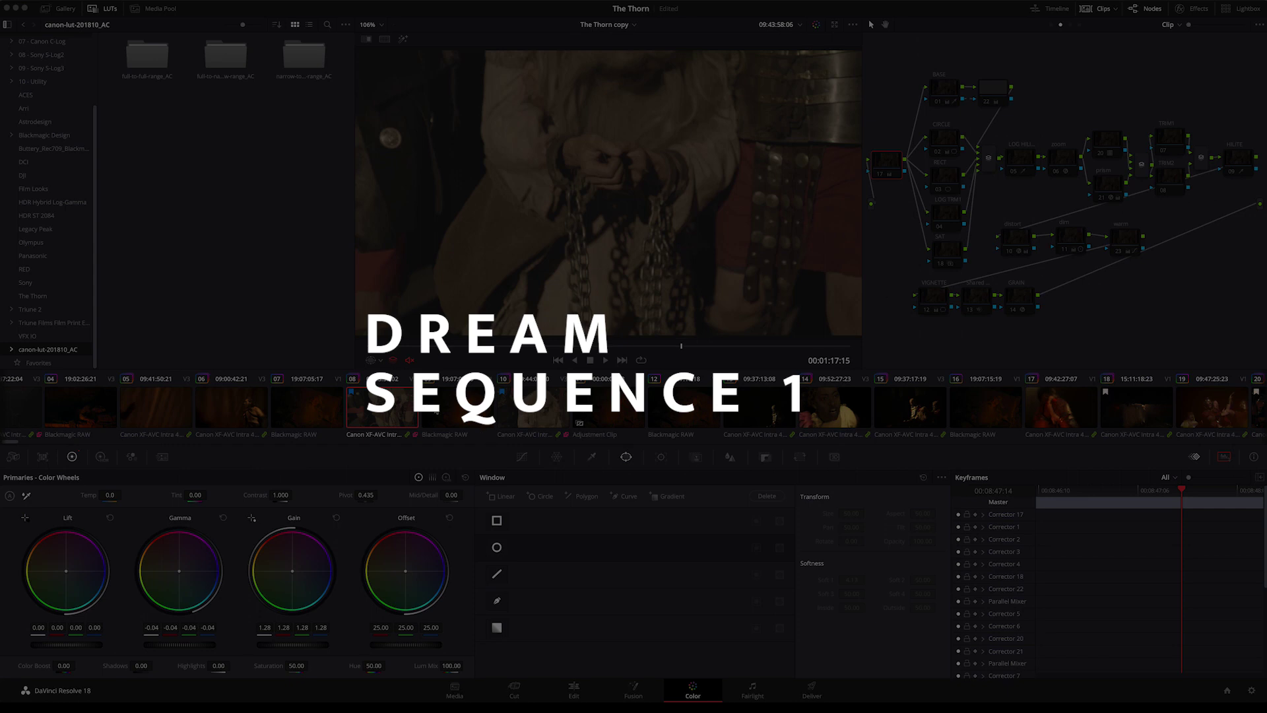
Select clip 08 of the chained hands on the Color page and enable node 20 in its graph.
{"action": "left_click", "coordinate": [451, 411]}
{"action": "mouse_move", "coordinate": [526, 345]}
{"action": "left_mouse_down"}
{"action": "mouse_move", "coordinate": [581, 346]}
{"action": "mouse_move", "coordinate": [528, 345]}
{"action": "left_mouse_up"}
{"action": "left_click", "coordinate": [383, 407]}
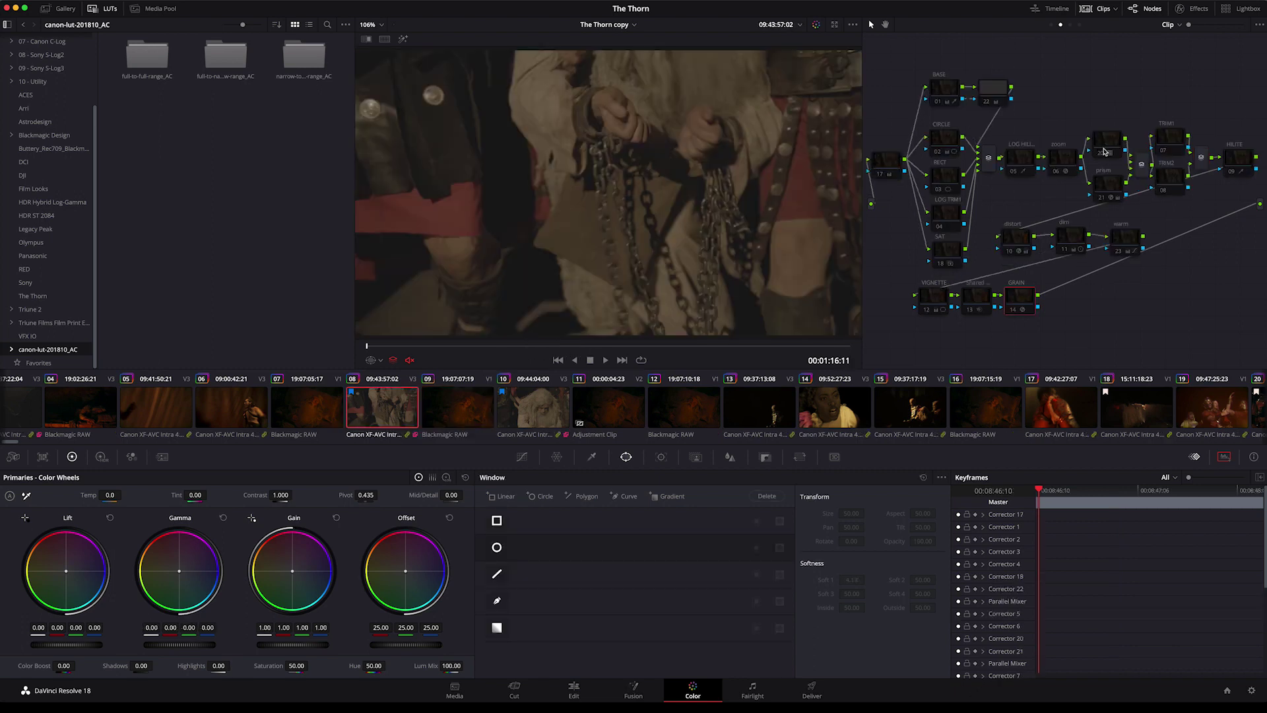
{"action": "left_click", "coordinate": [1101, 154]}
{"action": "left_click", "coordinate": [1107, 149]}
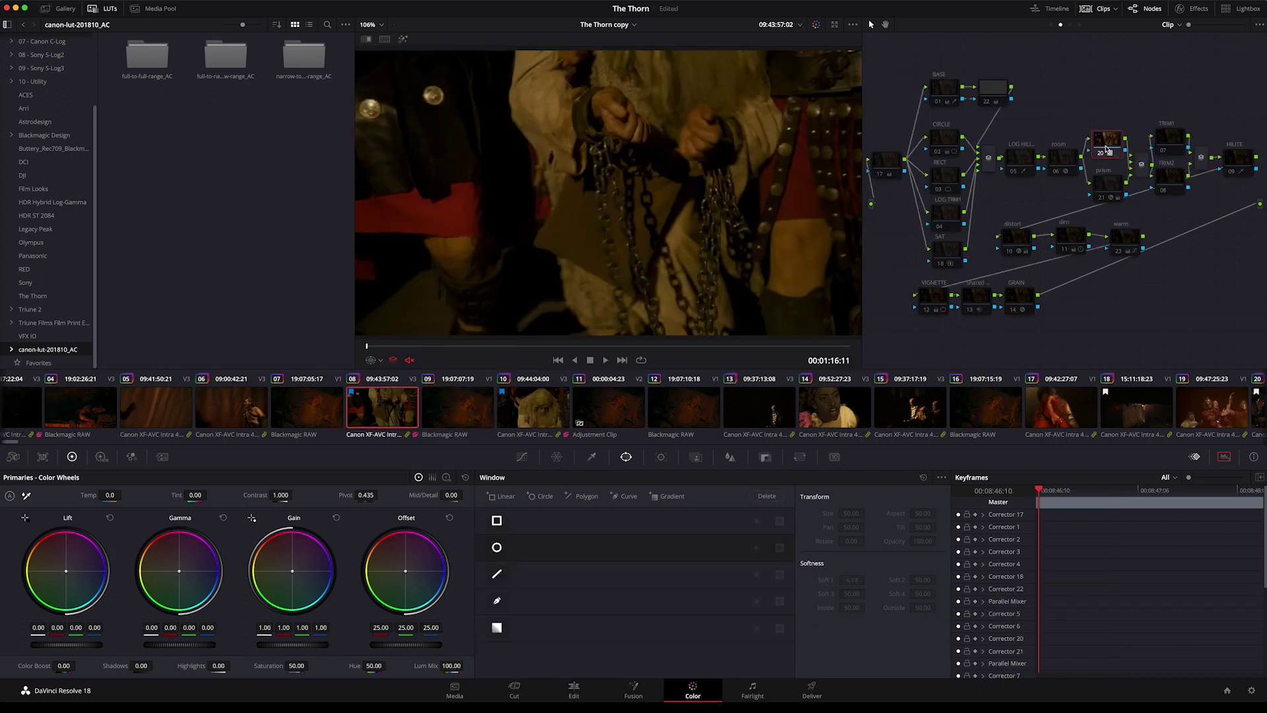
Enable node 17, the BASE node 01 and node 22 in the chained-hands clip's graph.
{"action": "left_click", "coordinate": [884, 168]}
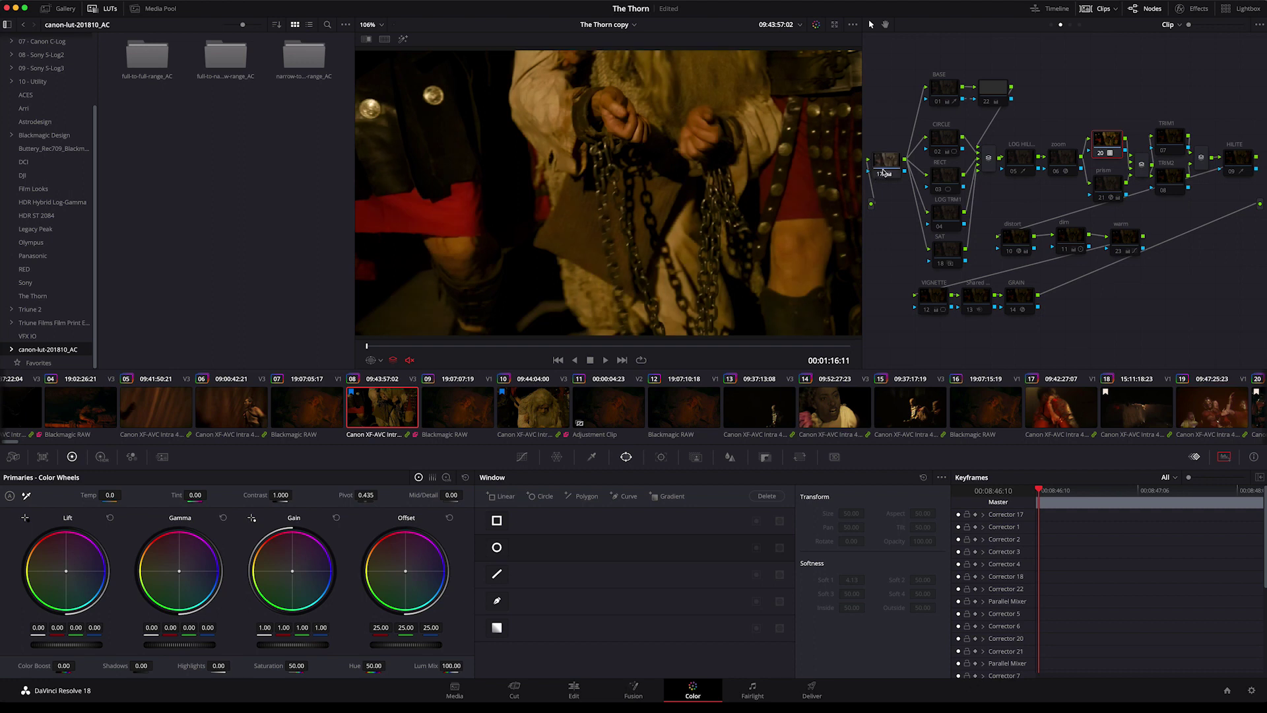
{"action": "left_click", "coordinate": [944, 93]}
{"action": "left_click", "coordinate": [939, 103]}
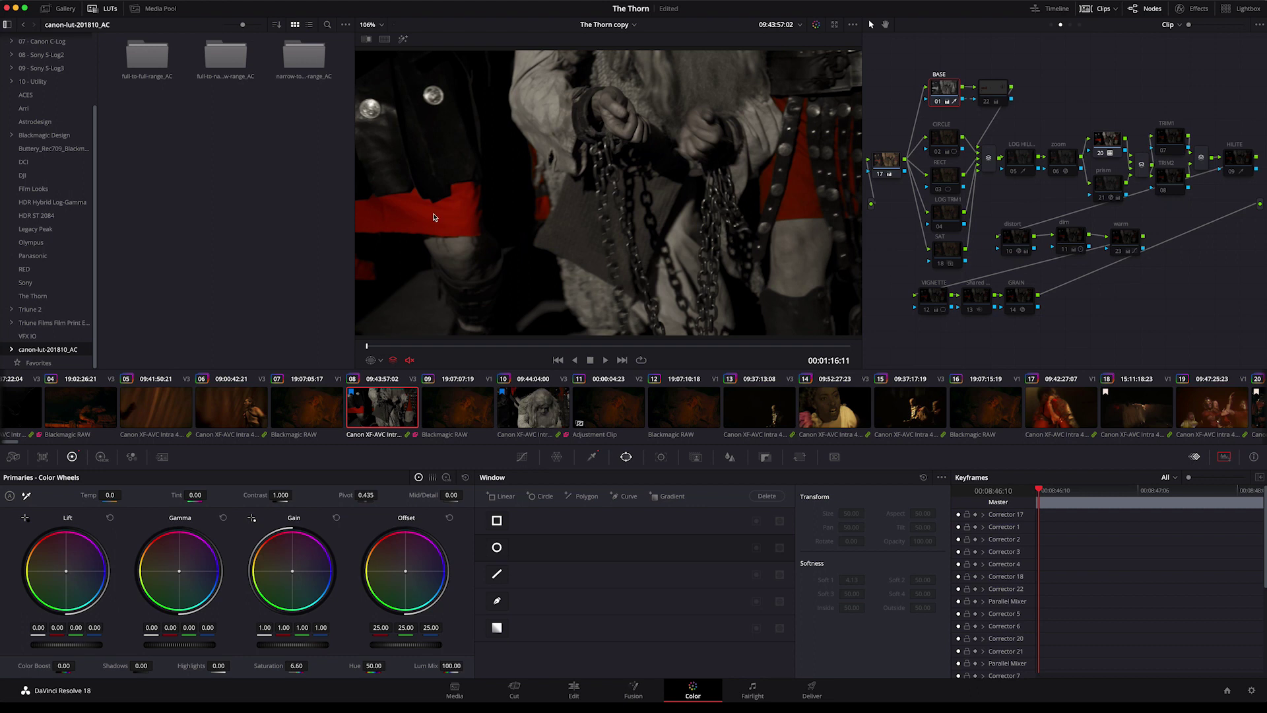
{"action": "left_click", "coordinate": [989, 99]}
{"action": "left_click", "coordinate": [988, 104]}
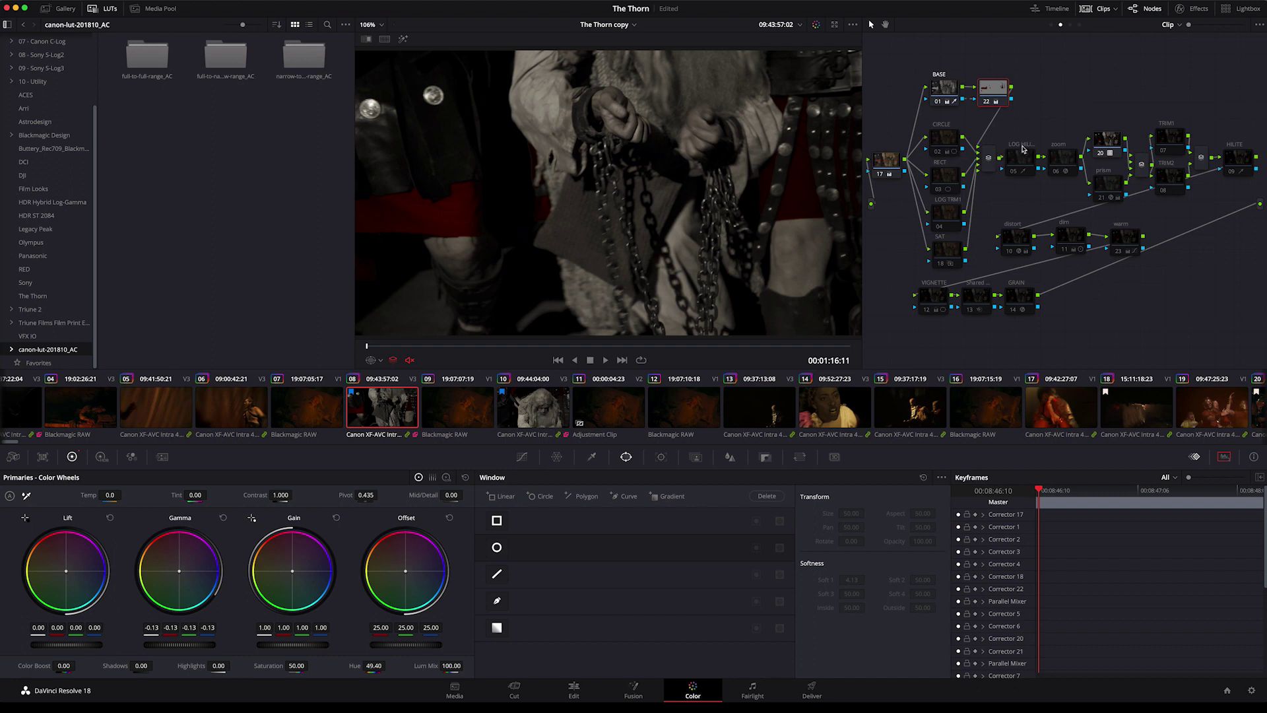
Enable the zoom node 06 and examine its Zoom Blur settings.
{"action": "left_click", "coordinate": [1062, 166]}
{"action": "left_click", "coordinate": [1056, 172]}
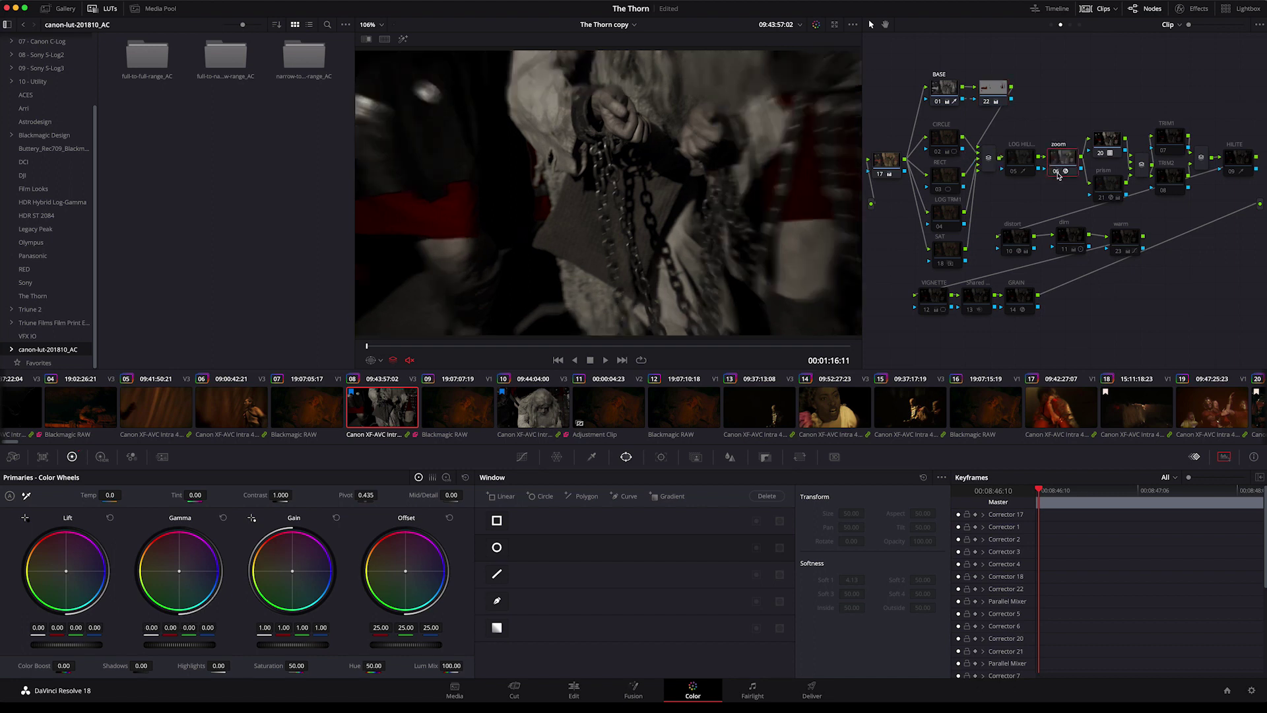
{"action": "left_click", "coordinate": [1188, 9]}
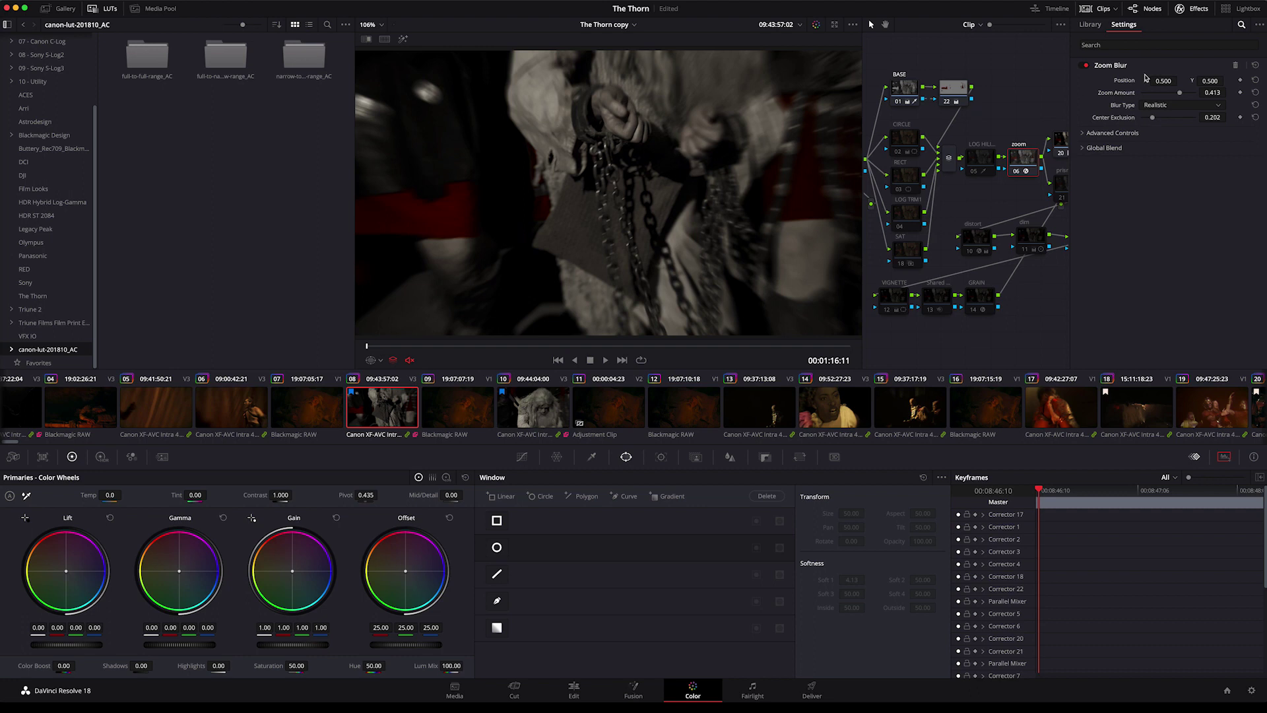
{"action": "left_click", "coordinate": [1180, 9]}
Enable the prism node 21 and look at its colour channel options without changing them.
{"action": "left_click", "coordinate": [1100, 198]}
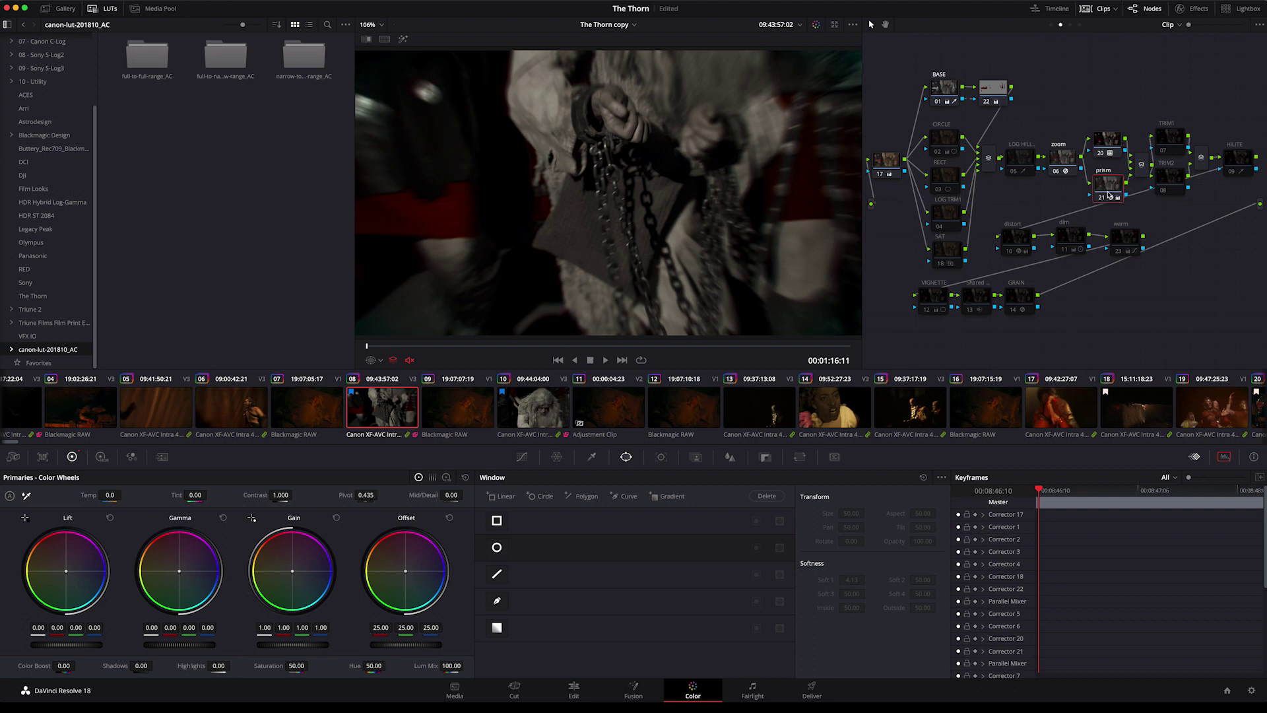
{"action": "right_click", "coordinate": [1114, 197]}
{"action": "mouse_move", "coordinate": [1138, 377]}
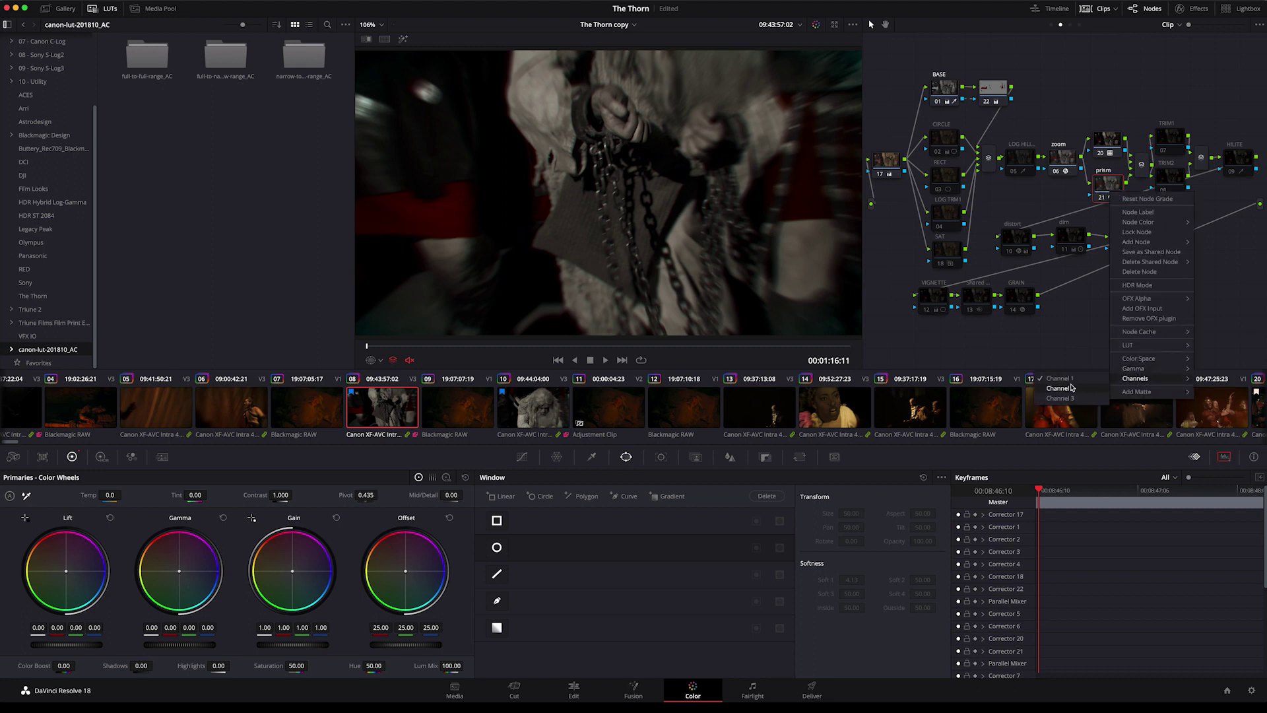
{"action": "left_click", "coordinate": [956, 282]}
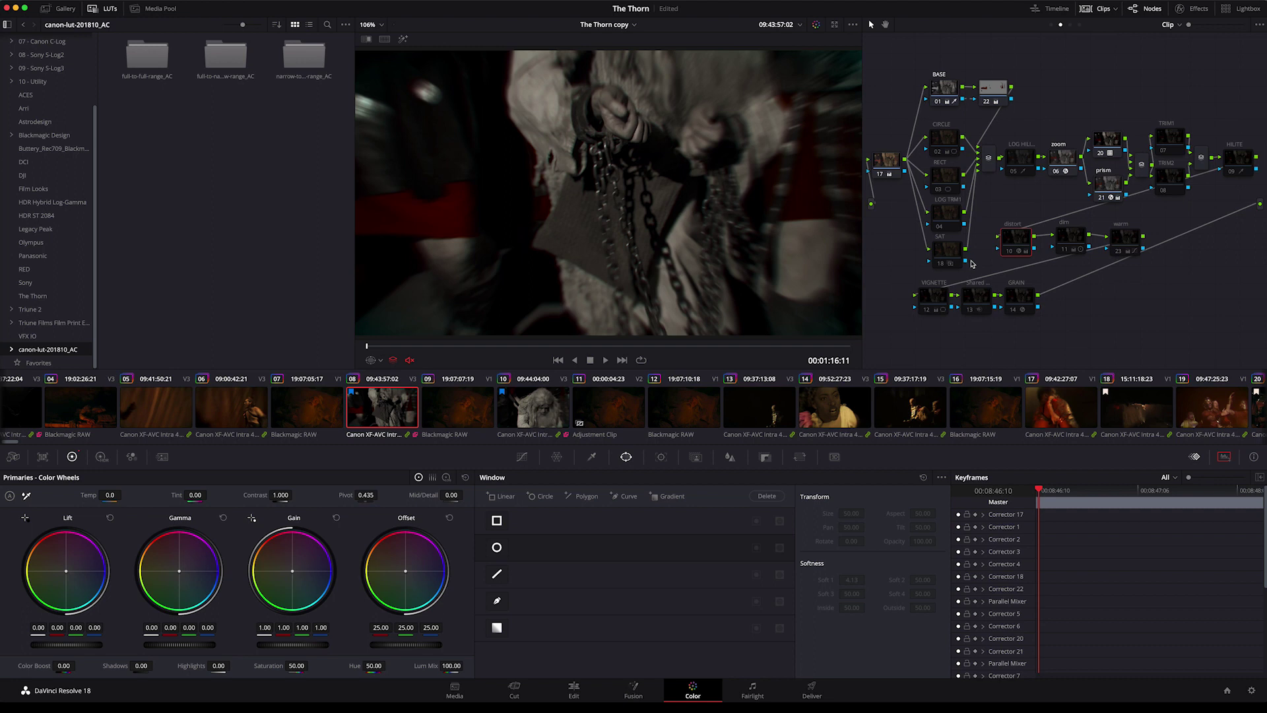
Enable the distort, dim and warm nodes, and compare the chained-hands clip with its grade bypassed and restored.
{"action": "left_click", "coordinate": [1011, 255]}
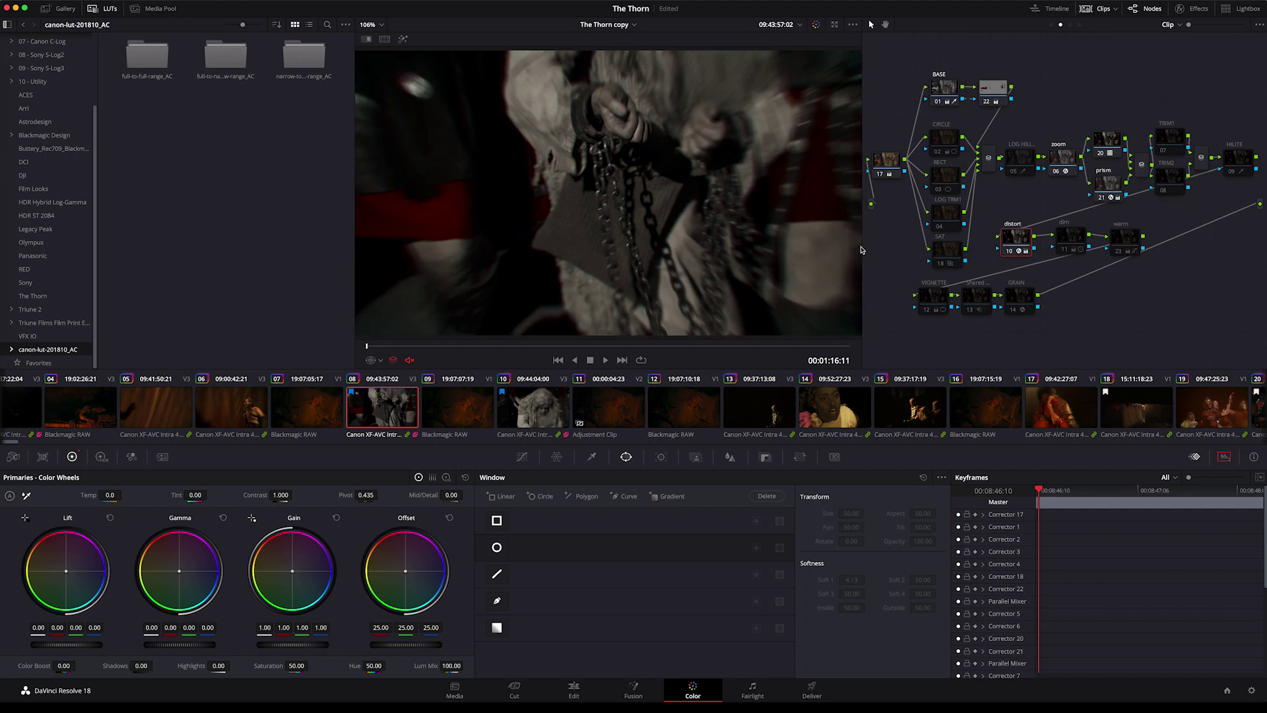
{"action": "left_click_drag", "start_coordinate": [726, 348], "coordinate": [771, 345]}
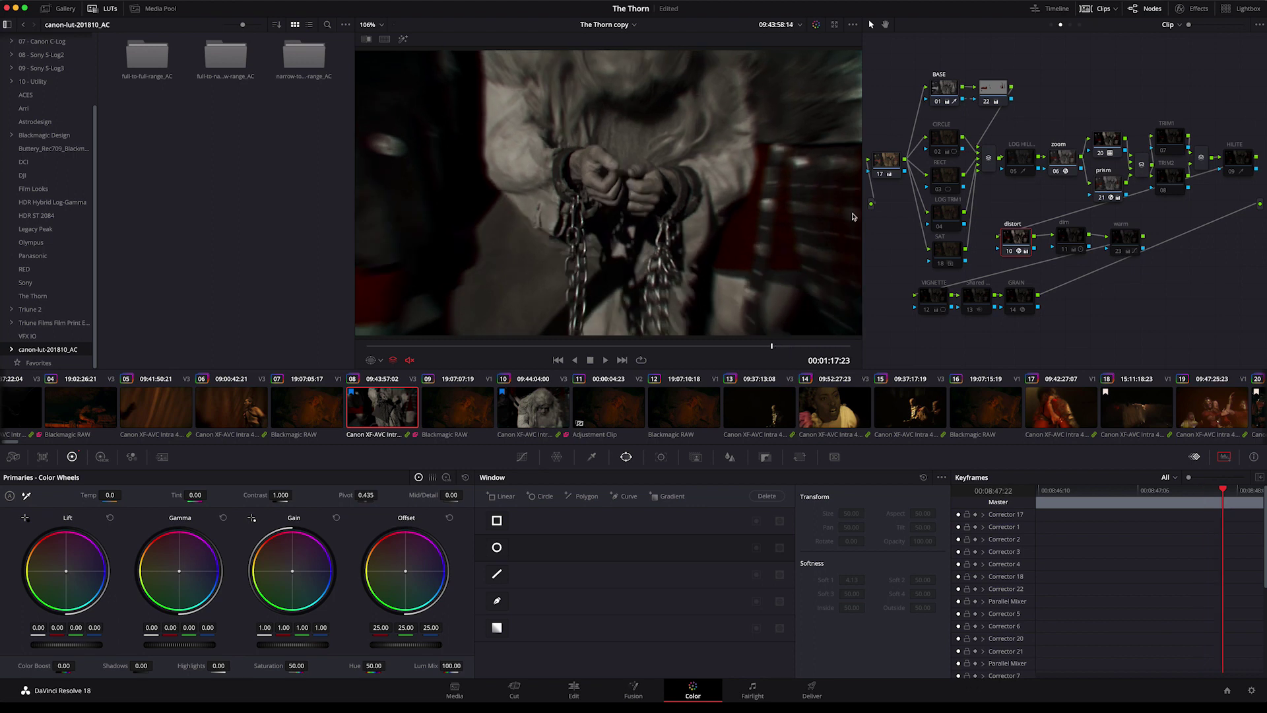
{"action": "left_click", "coordinate": [1066, 249]}
{"action": "left_click", "coordinate": [1064, 250]}
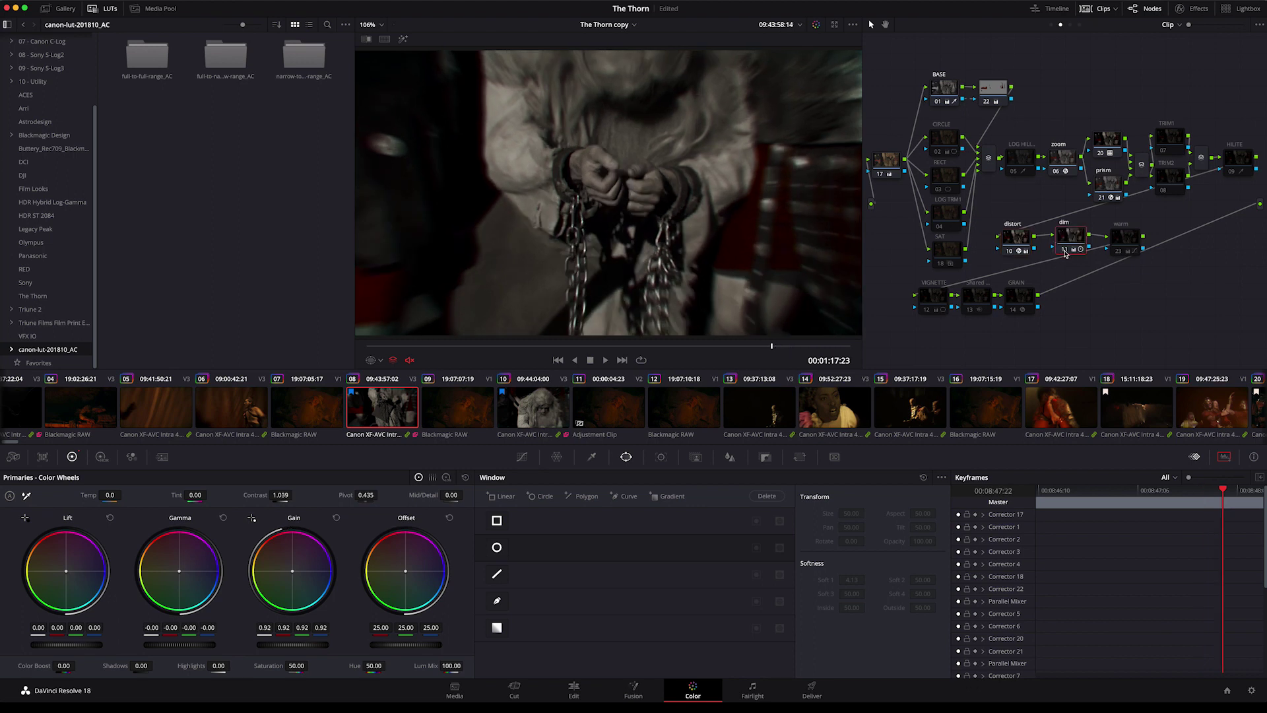
{"action": "left_click", "coordinate": [1120, 253]}
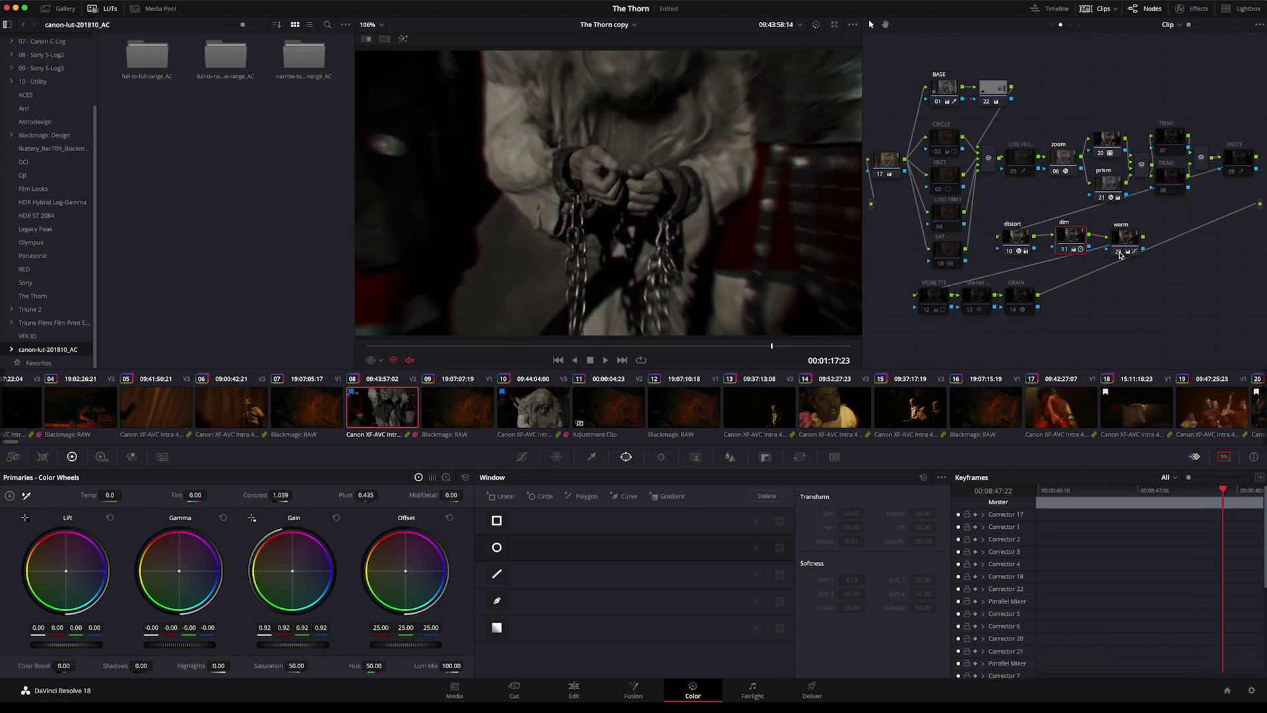
{"action": "key", "text": "shift+d"}
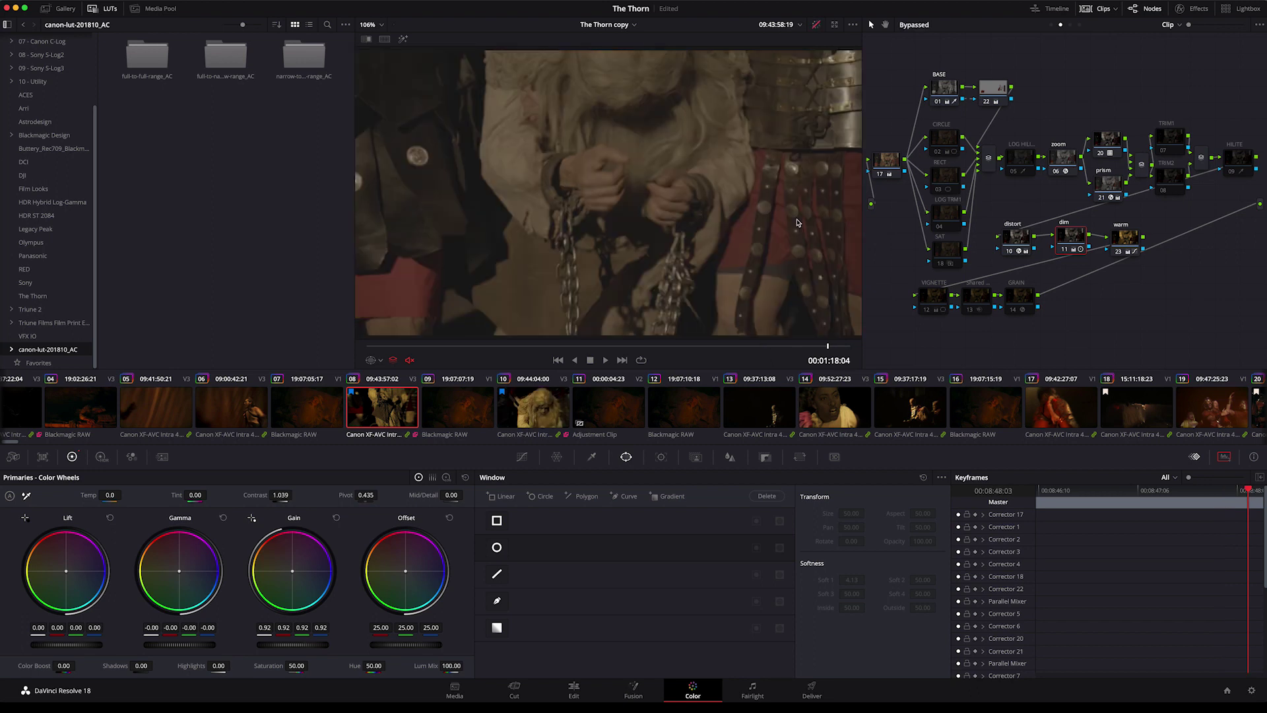
{"action": "key", "text": "shift+d"}
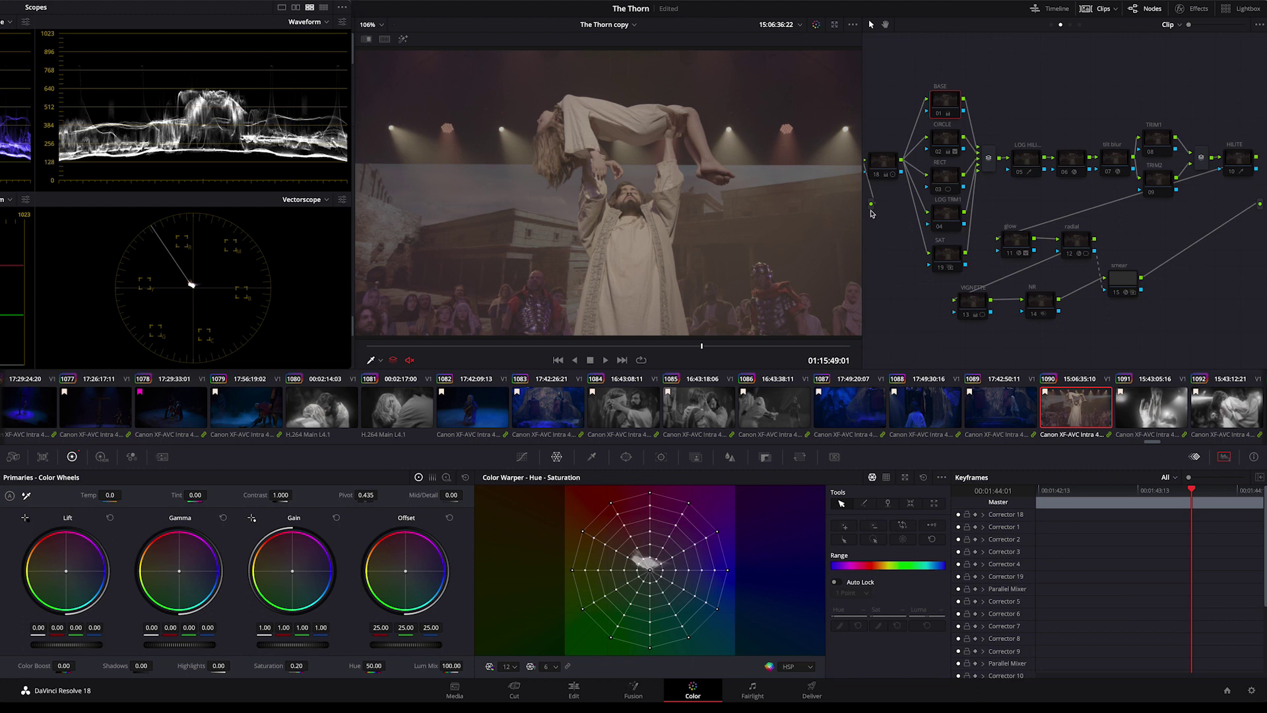
Enable node 18 and the BASE and CIRCLE nodes on clip 1090, and examine the CIRCLE node's oval window.
{"action": "left_click", "coordinate": [884, 168]}
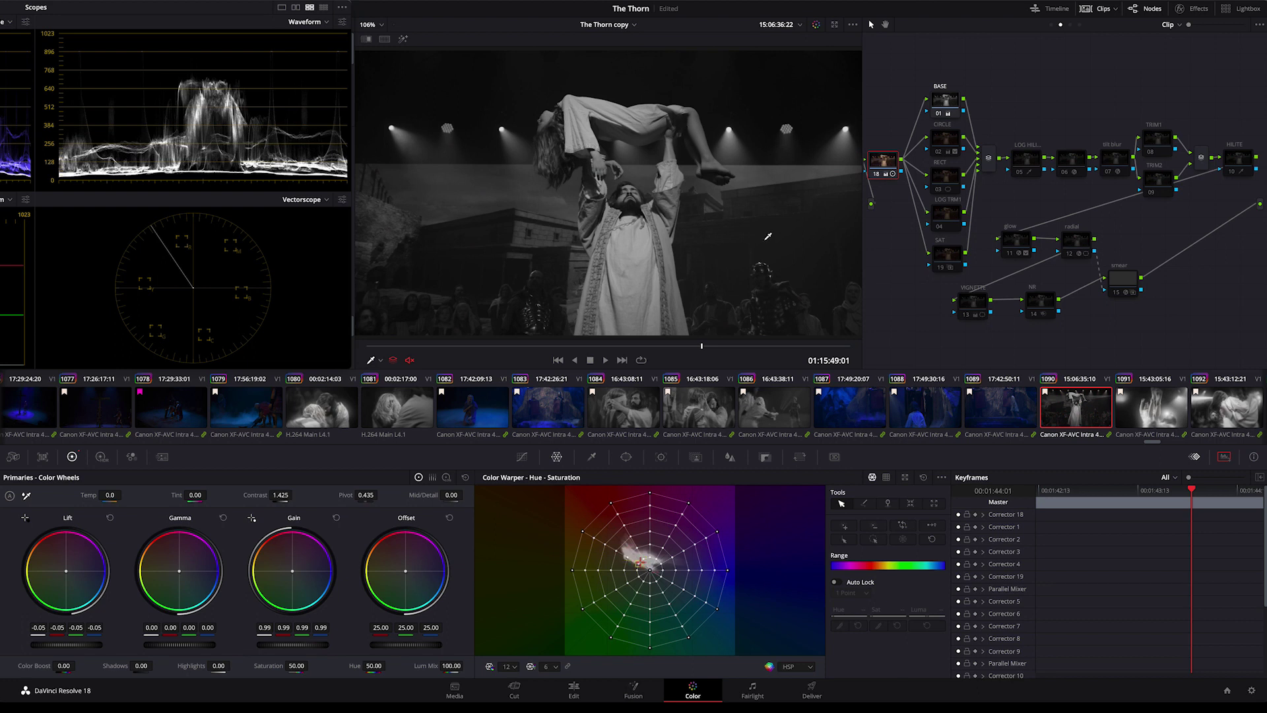
{"action": "left_click", "coordinate": [940, 154]}
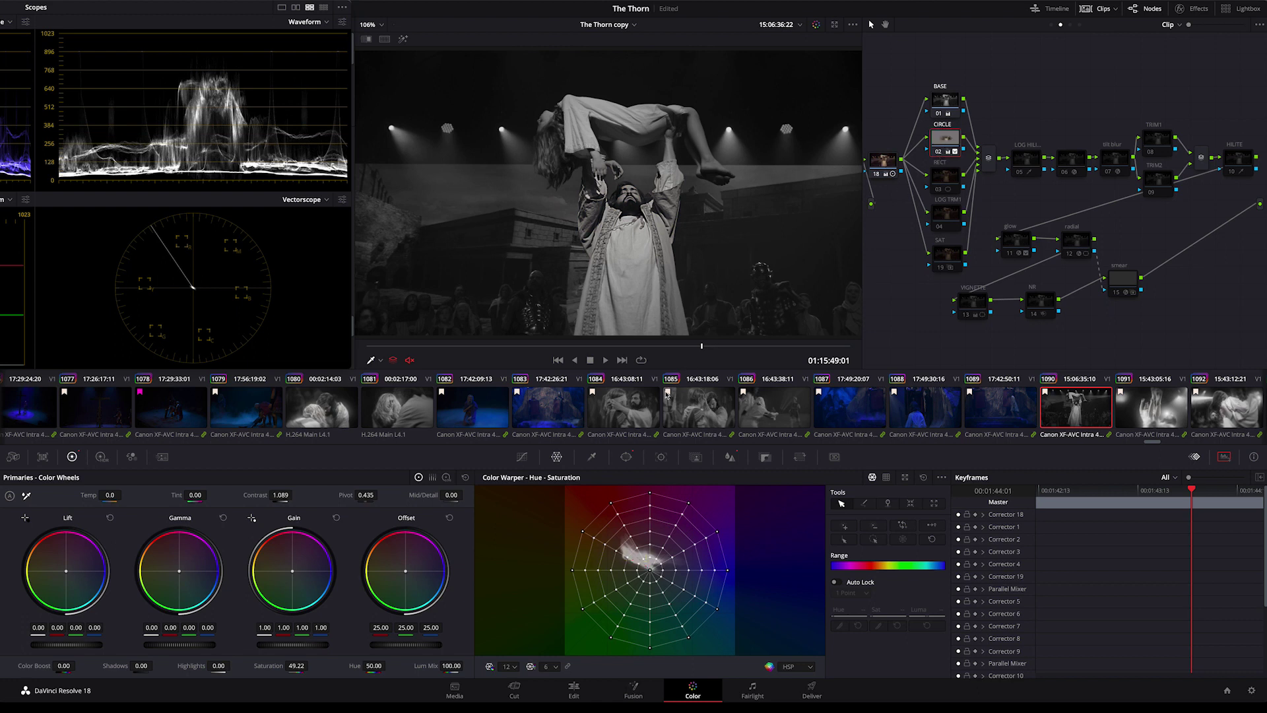
{"action": "left_click", "coordinate": [626, 456]}
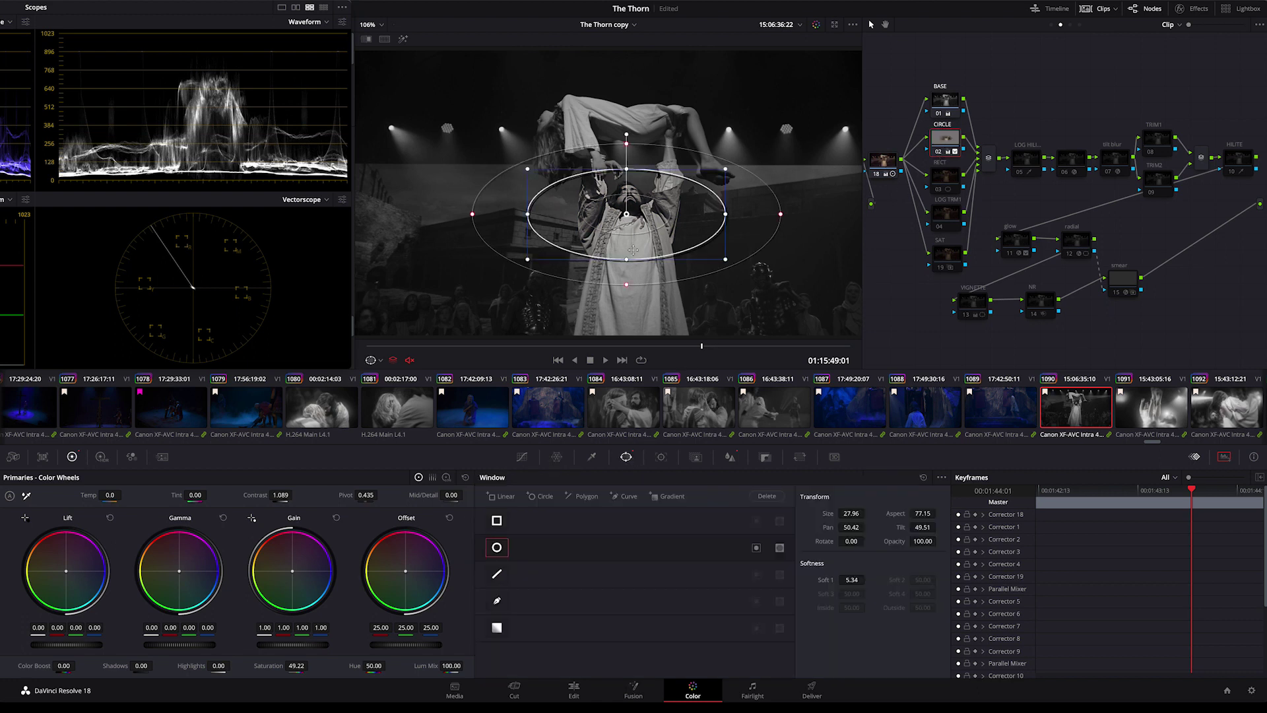
{"action": "left_click", "coordinate": [730, 459]}
{"action": "left_click", "coordinate": [625, 457]}
Enable the SAT node 19 and the tilt blur node 07, and examine the Tilt-Shift Blur settings.
{"action": "left_click", "coordinate": [951, 263]}
{"action": "left_click", "coordinate": [1108, 177]}
{"action": "left_click", "coordinate": [1108, 174]}
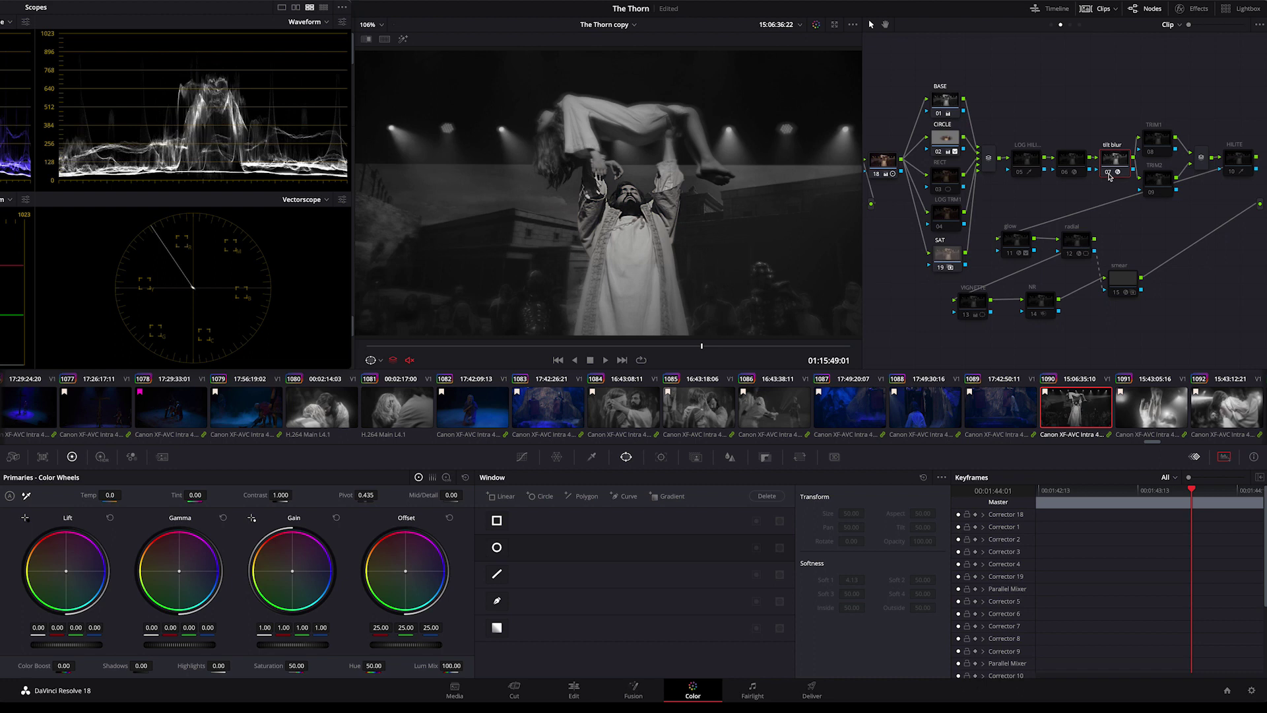
{"action": "left_click", "coordinate": [1178, 12]}
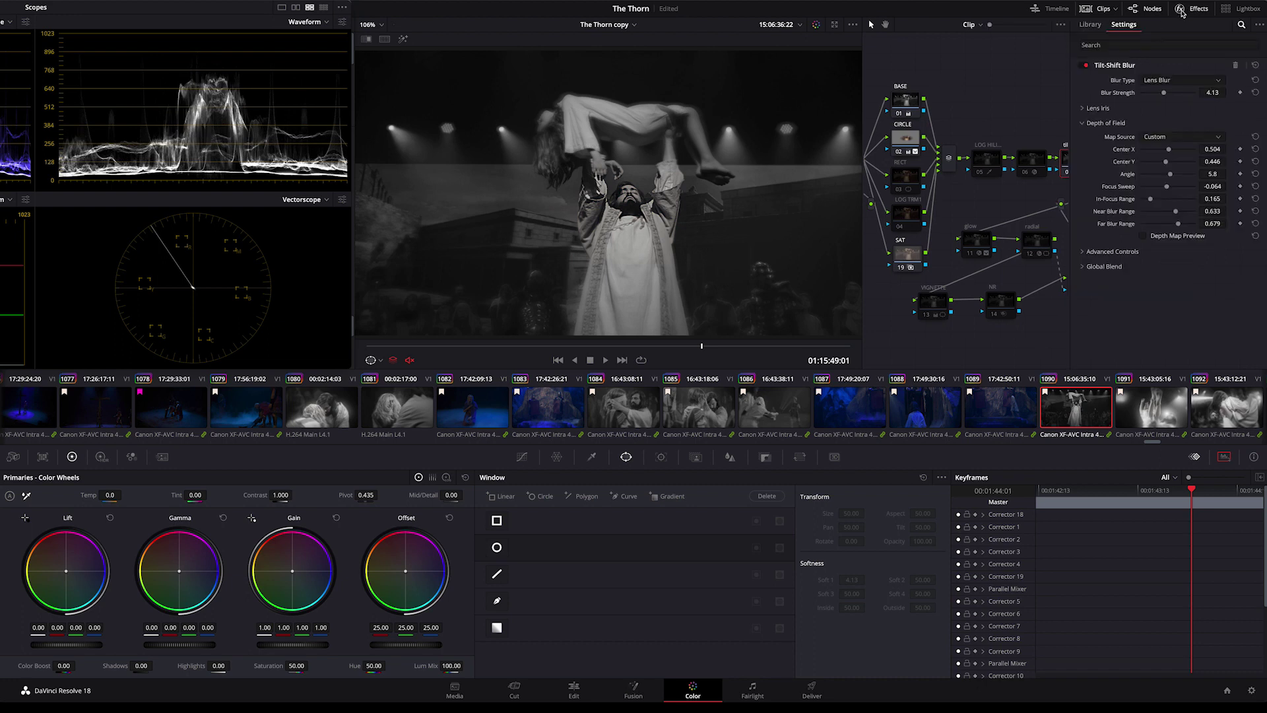
{"action": "left_click", "coordinate": [1181, 13]}
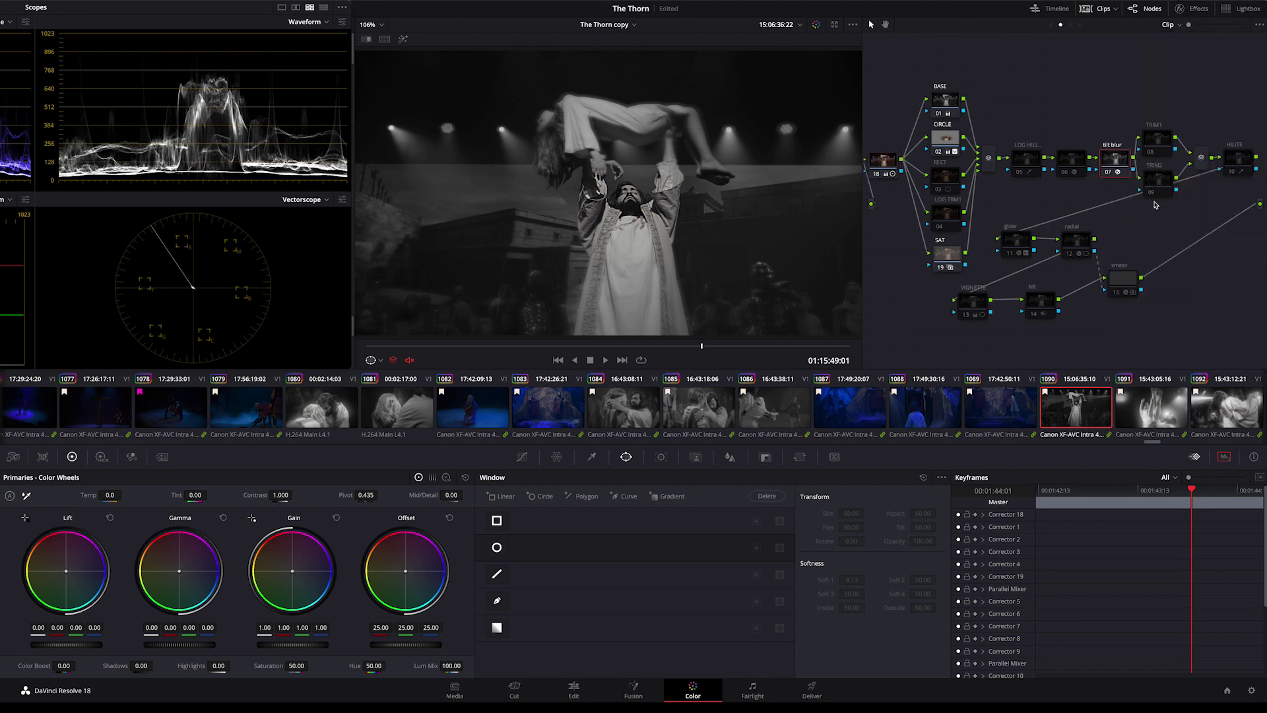
Enable the glow, radial and VIGNETTE nodes on clip 1090, and examine the radial node's circular window.
{"action": "left_click", "coordinate": [1010, 254]}
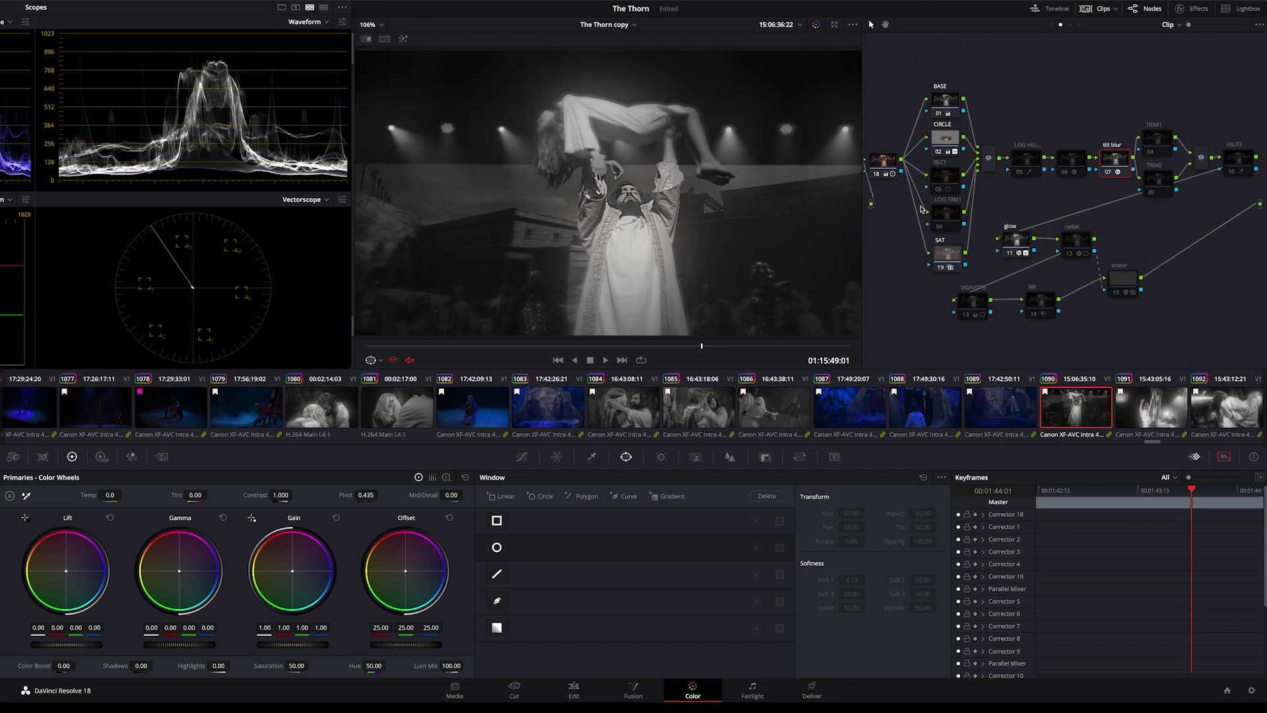
{"action": "left_click", "coordinate": [1069, 255]}
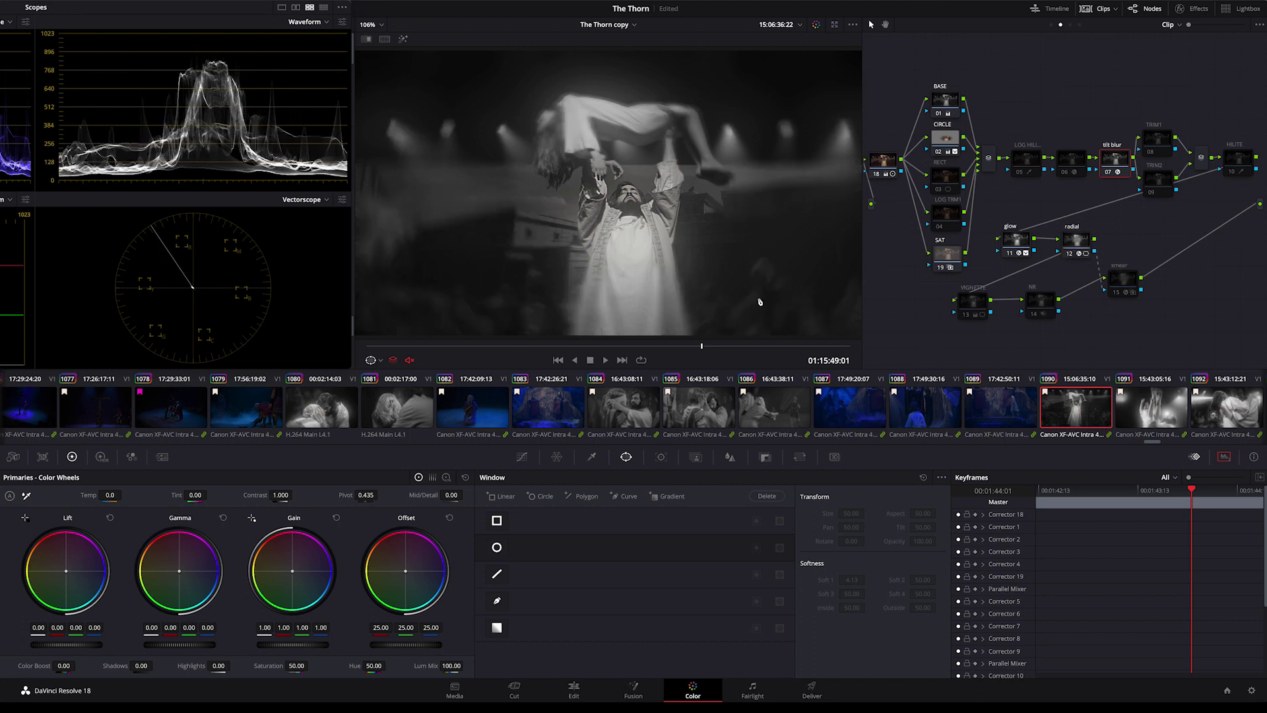
{"action": "left_click", "coordinate": [1081, 246]}
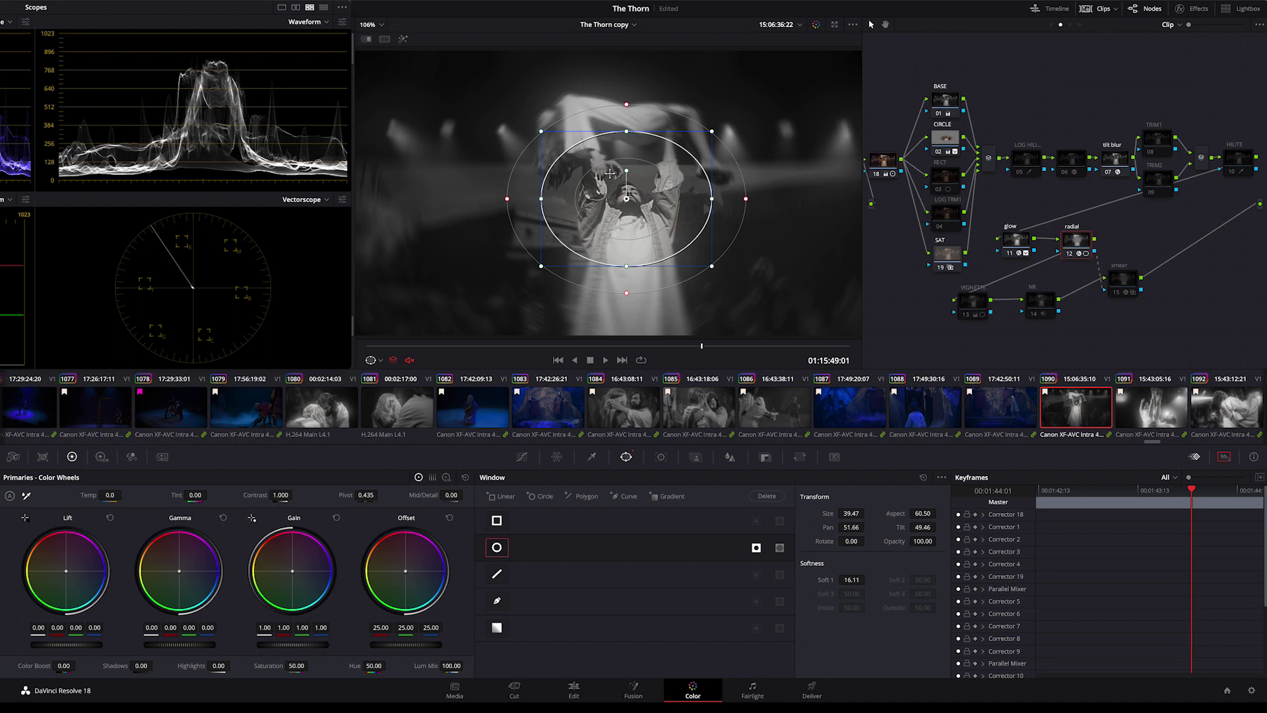
{"action": "left_click", "coordinate": [968, 306]}
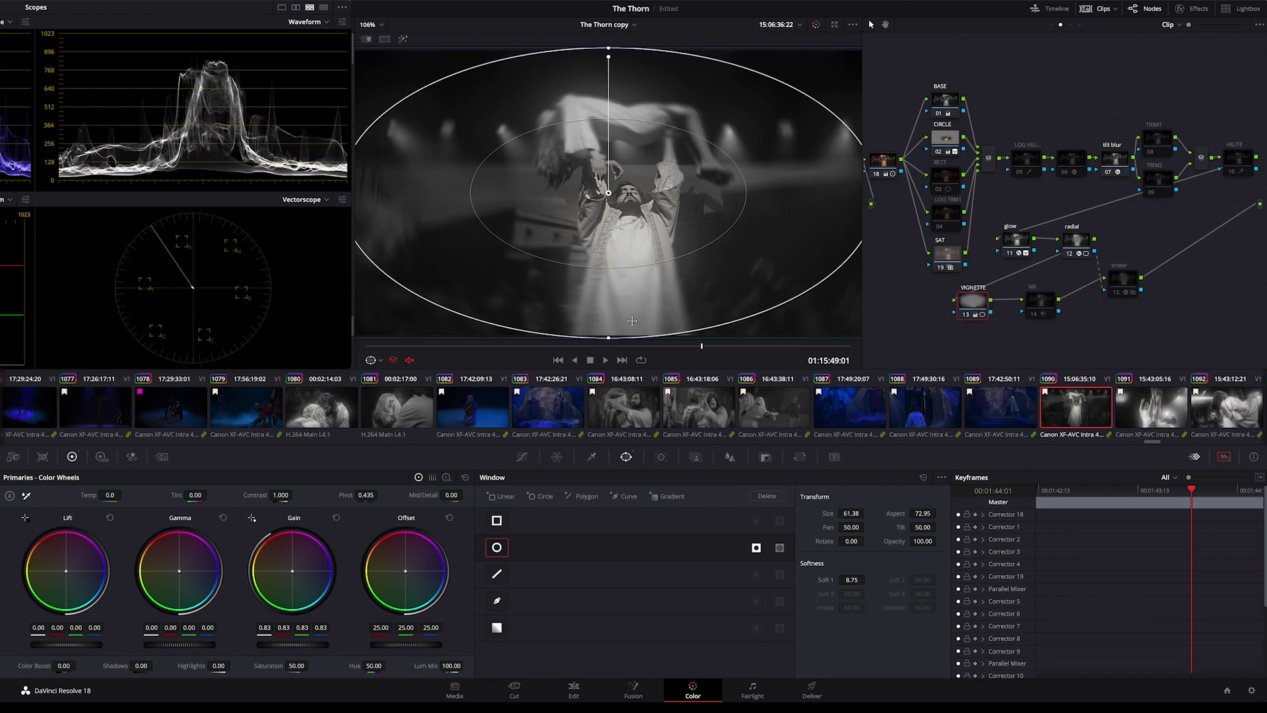
{"action": "left_click", "coordinate": [1076, 243]}
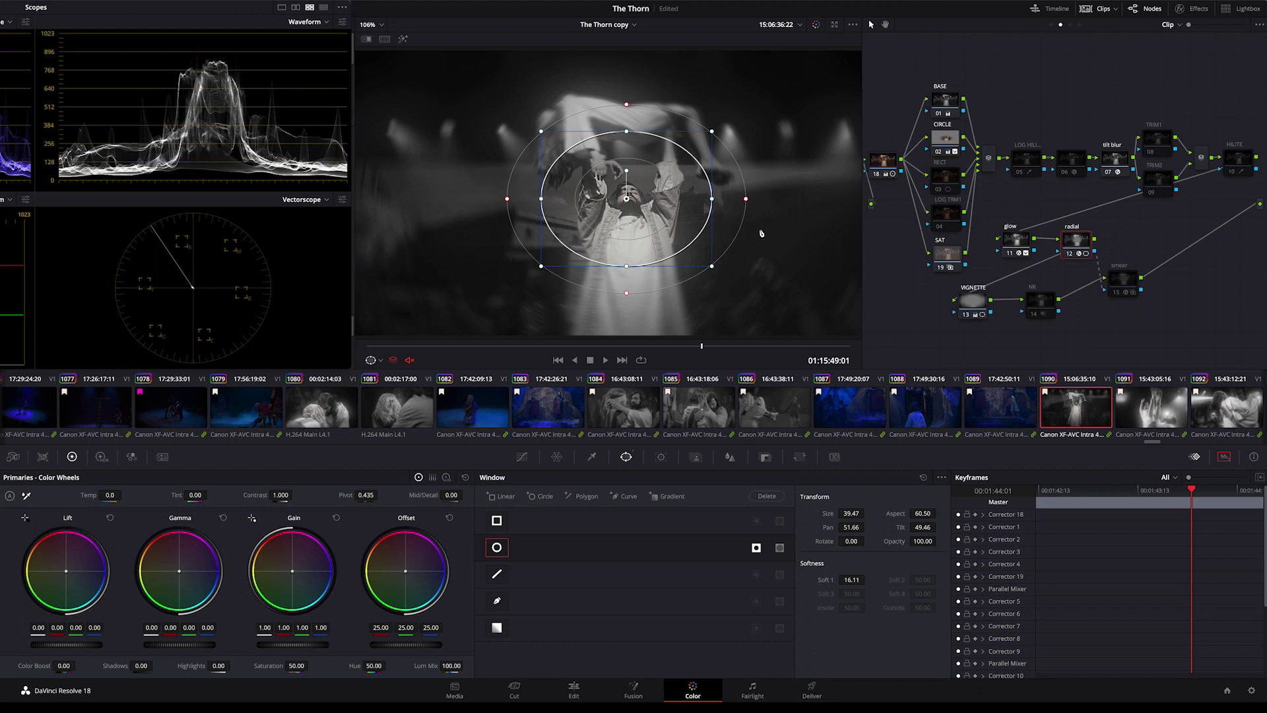
Enable the smear node 15 and compare clip 1090 with its grade bypassed and restored.
{"action": "left_click", "coordinate": [1120, 281]}
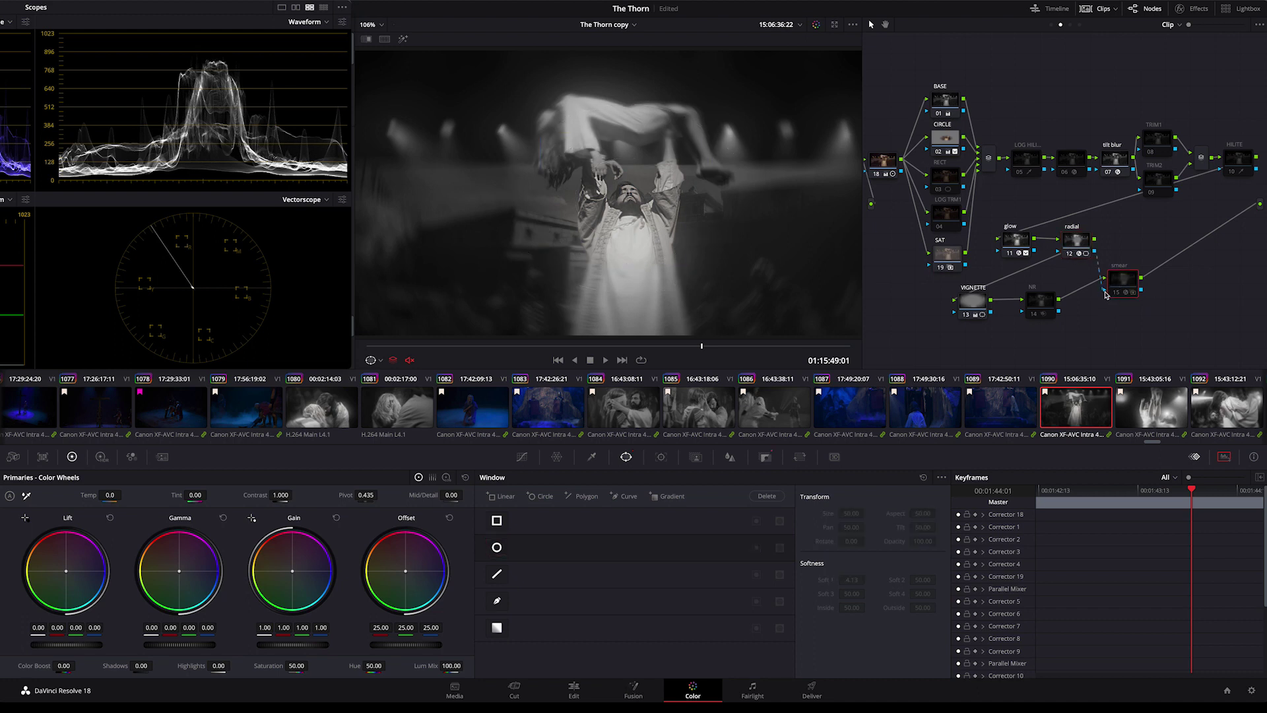
{"action": "left_click", "coordinate": [1115, 294]}
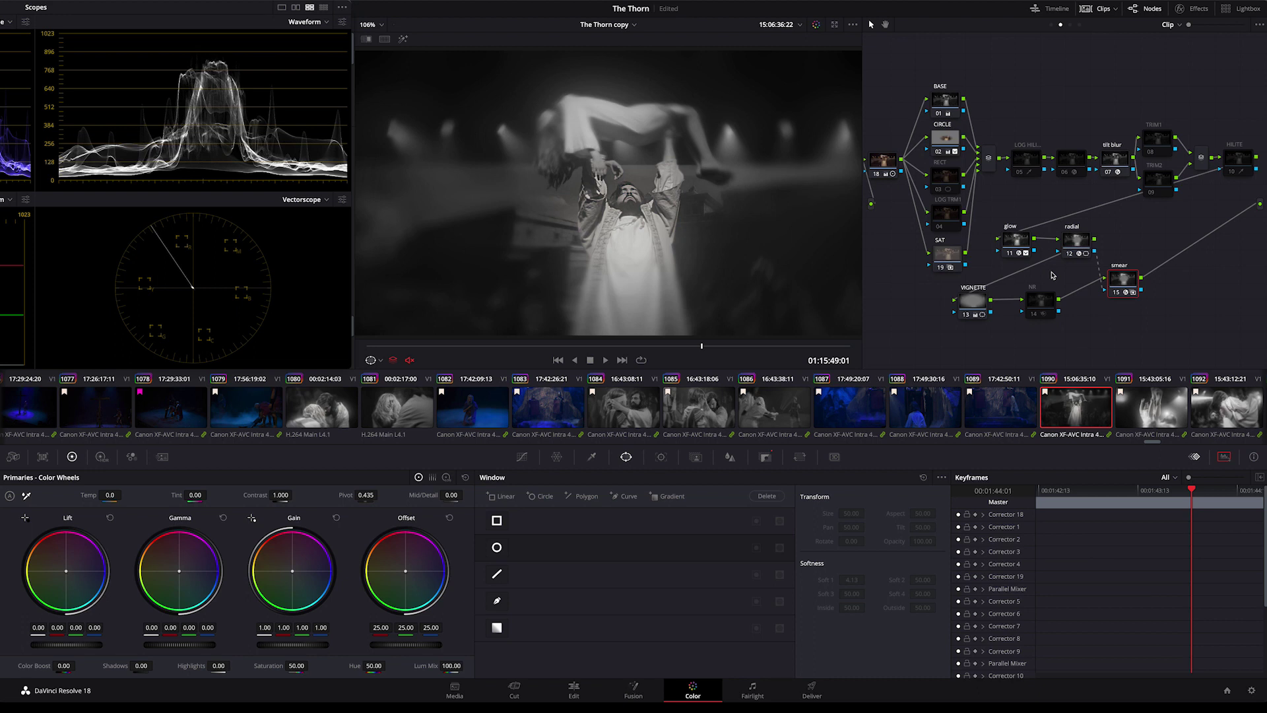
{"action": "key", "text": "shift+d"}
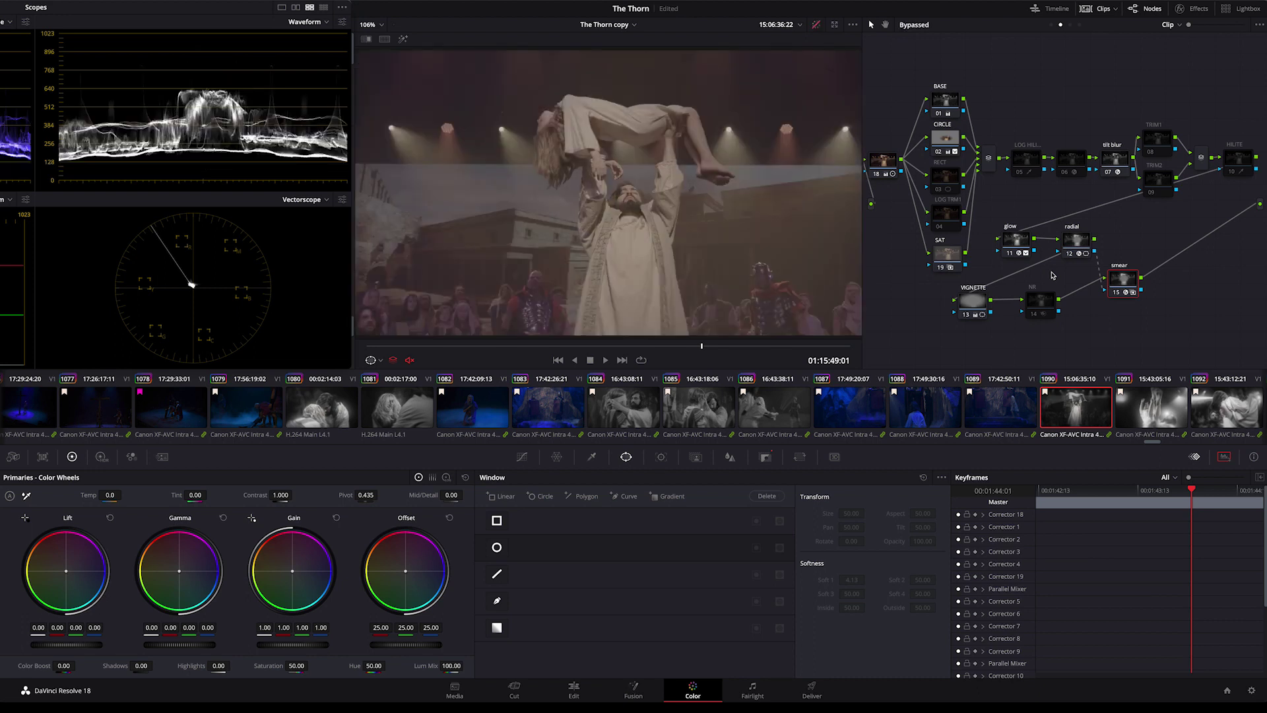
{"action": "key", "text": "shift+d"}
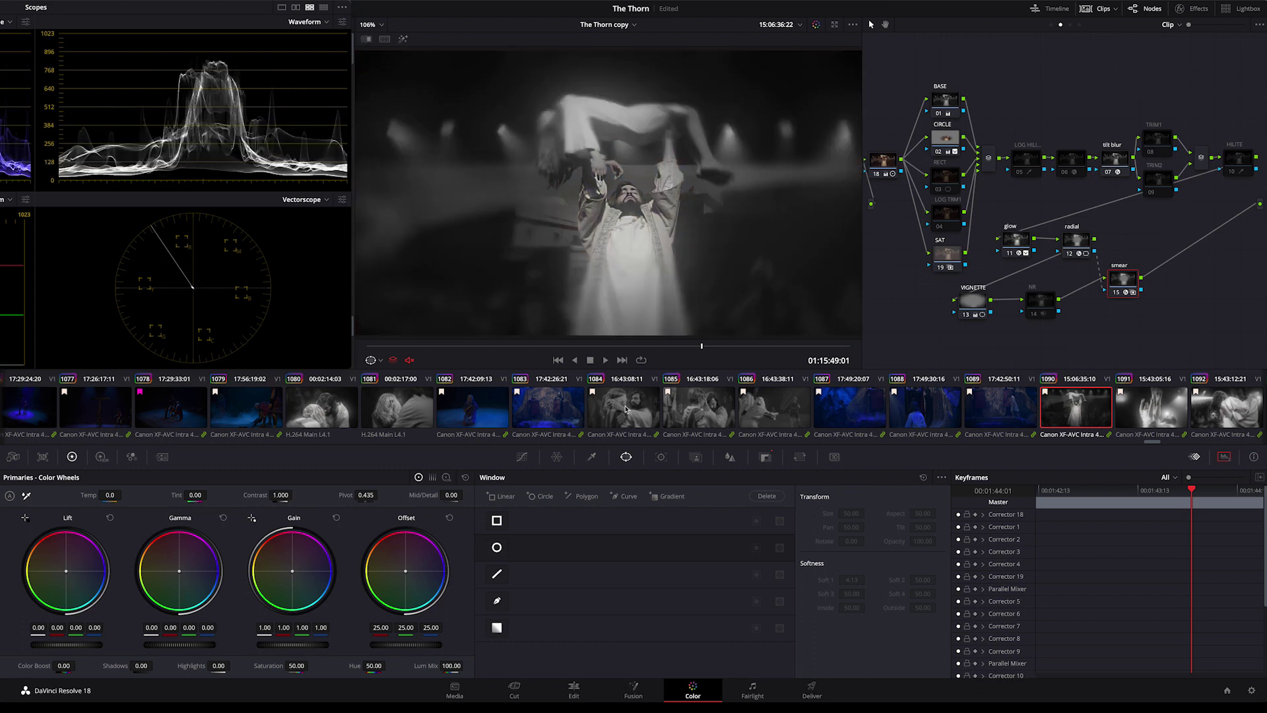
Play the black-and-white dream sequence from clip 1080 to review the look.
{"action": "left_click", "coordinate": [318, 411]}
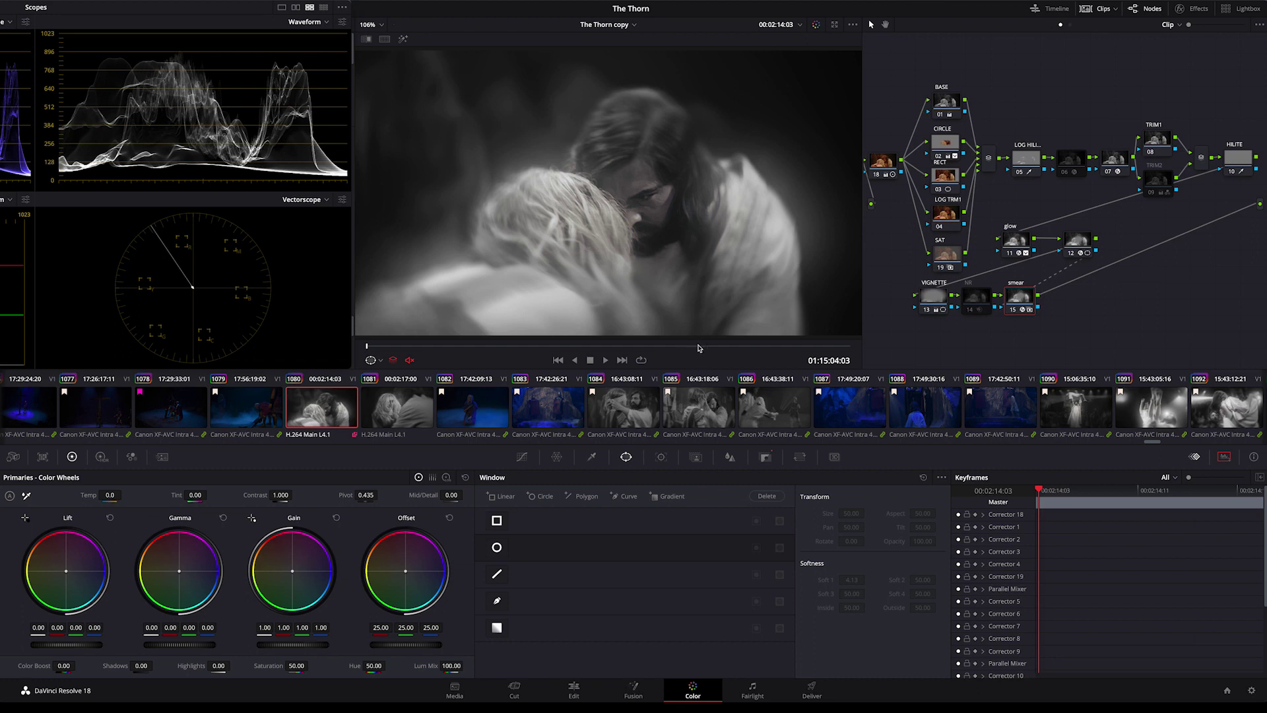
{"action": "key", "text": "space"}
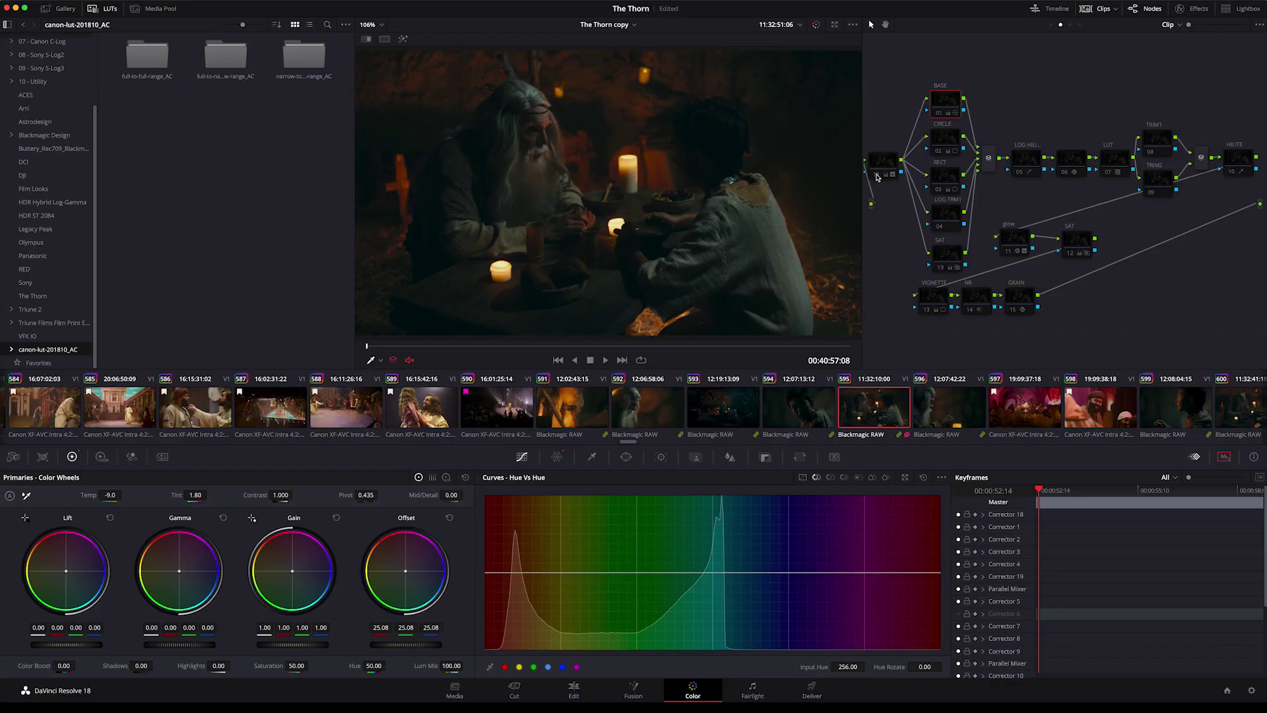
Enable node 18 and the BASE, CIRCLE, RECT and SAT nodes on clip 595 of the candlelit table.
{"action": "left_click", "coordinate": [878, 175]}
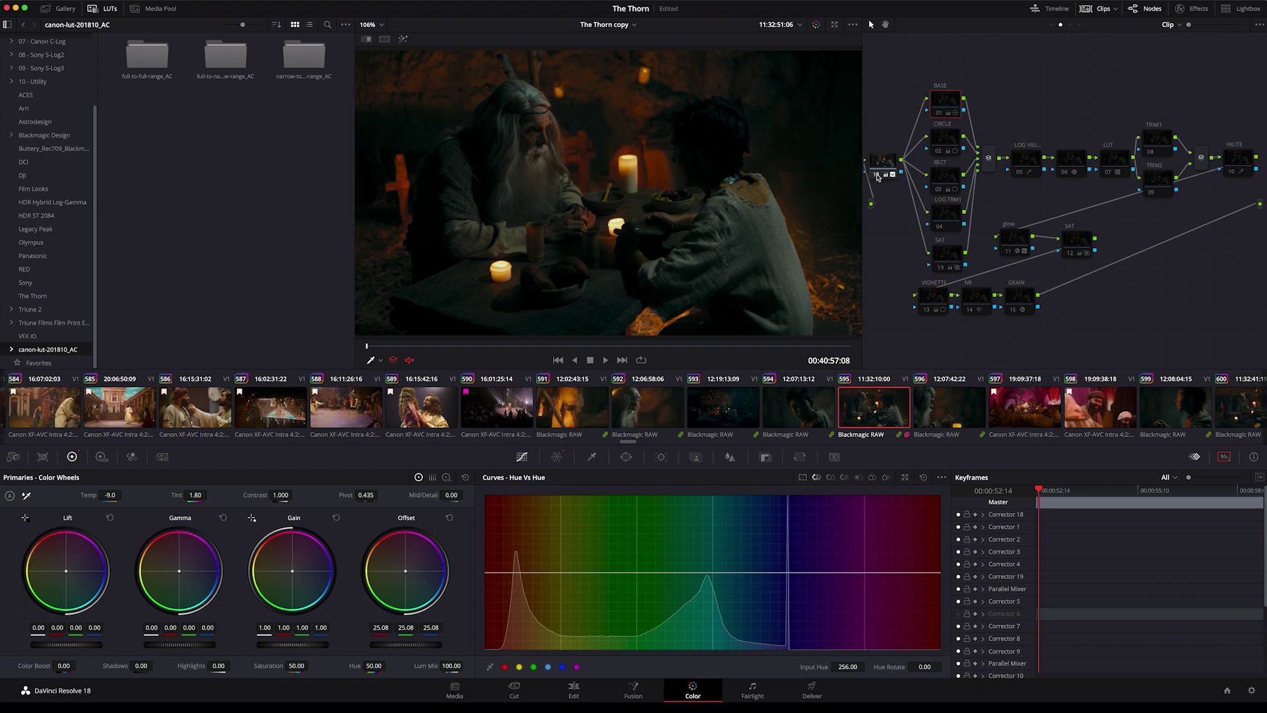
{"action": "left_click", "coordinate": [941, 114]}
{"action": "left_click", "coordinate": [939, 146]}
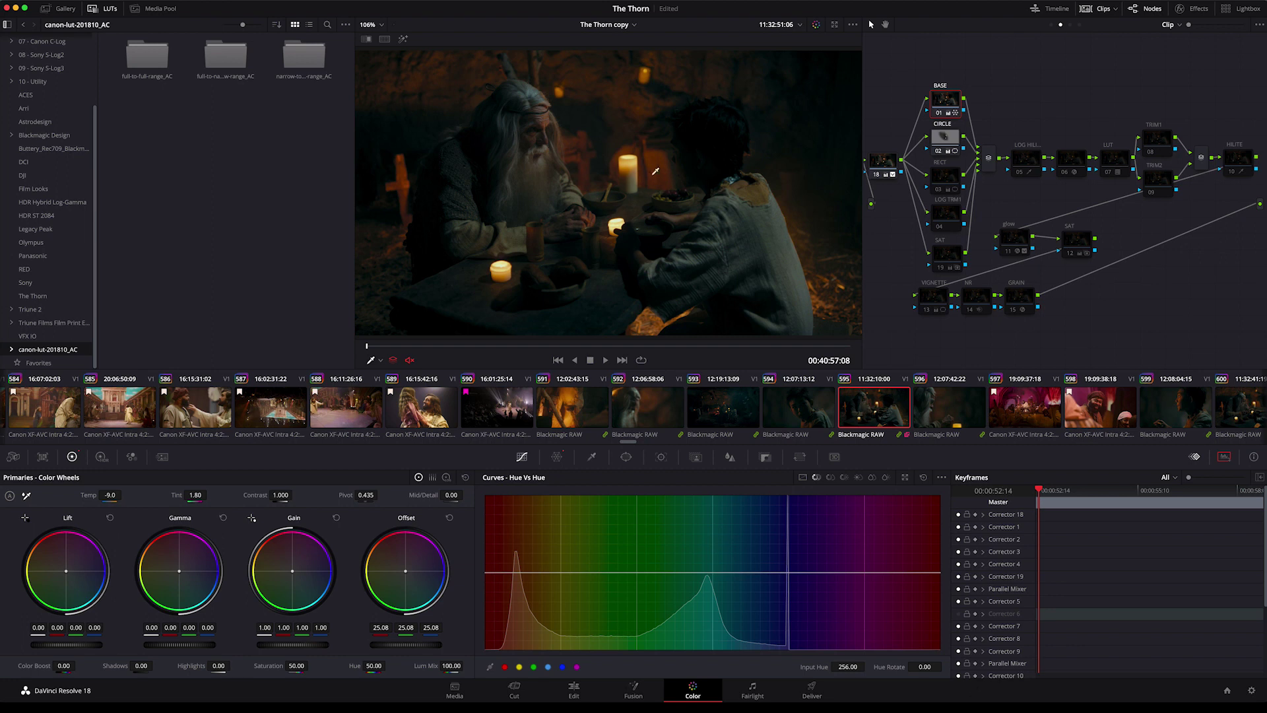
{"action": "left_click", "coordinate": [938, 190]}
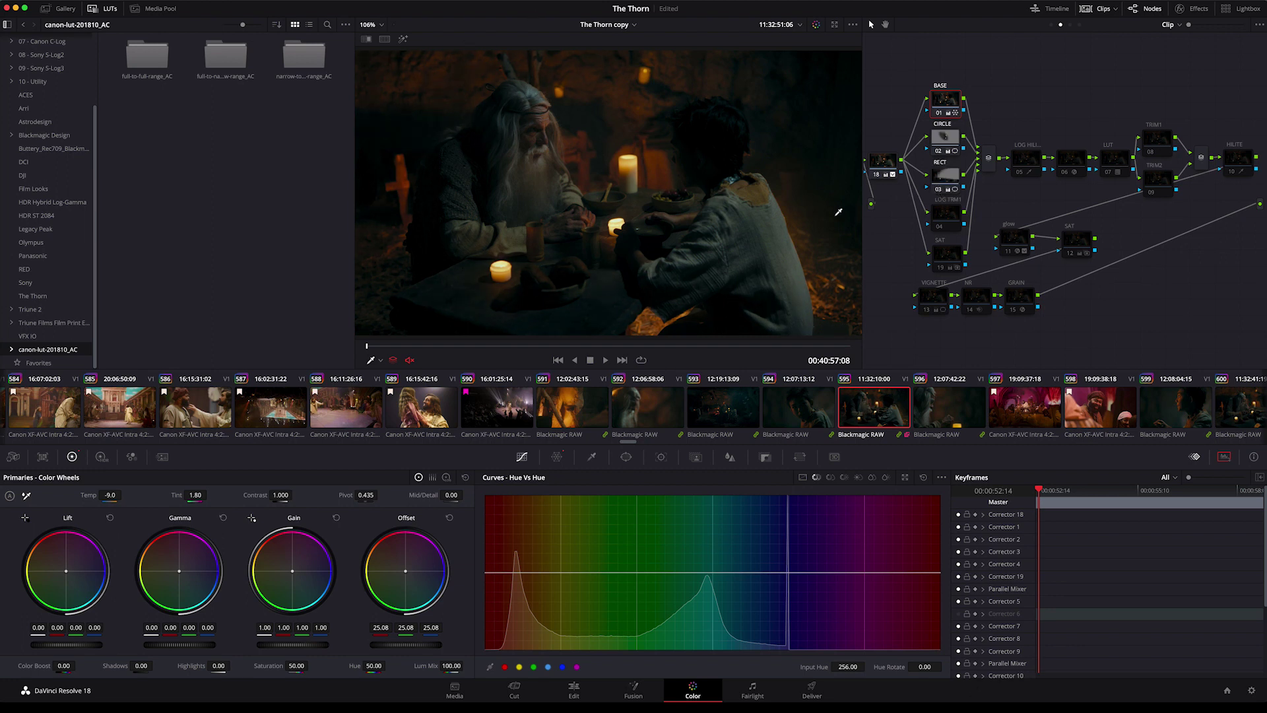
{"action": "left_click", "coordinate": [943, 269]}
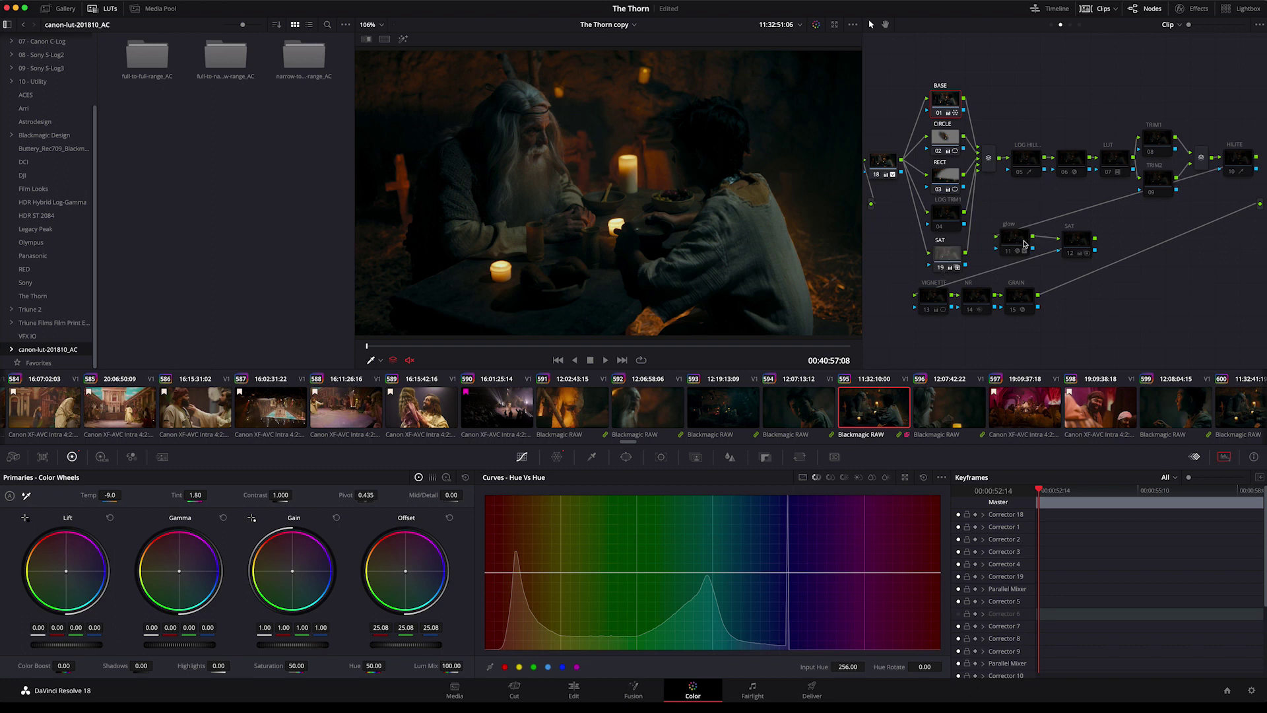
Enable the glow node on clip 595 and compare the candlelit shot with its grade bypassed and restored.
{"action": "left_click", "coordinate": [1008, 255]}
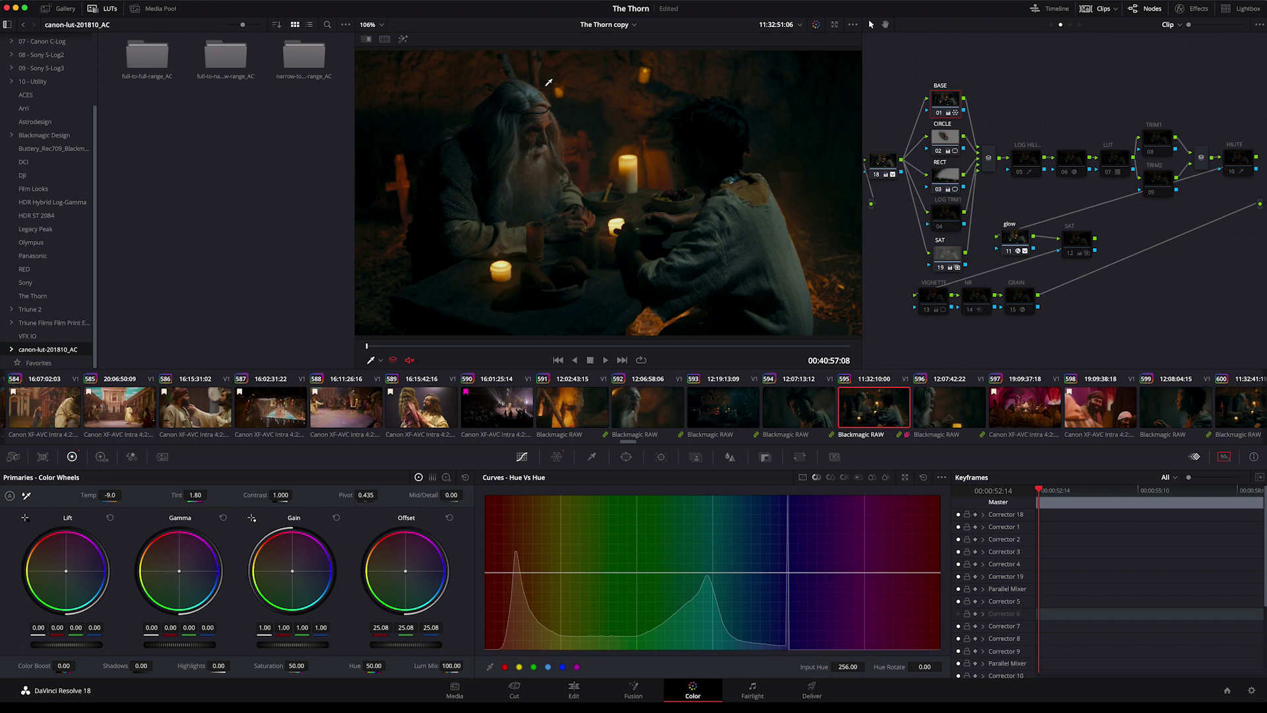
{"action": "key", "text": "shift+d"}
{"action": "key", "text": "shift+d"}
{"action": "key", "text": "shift+d"}
{"action": "key", "text": "shift+d"}
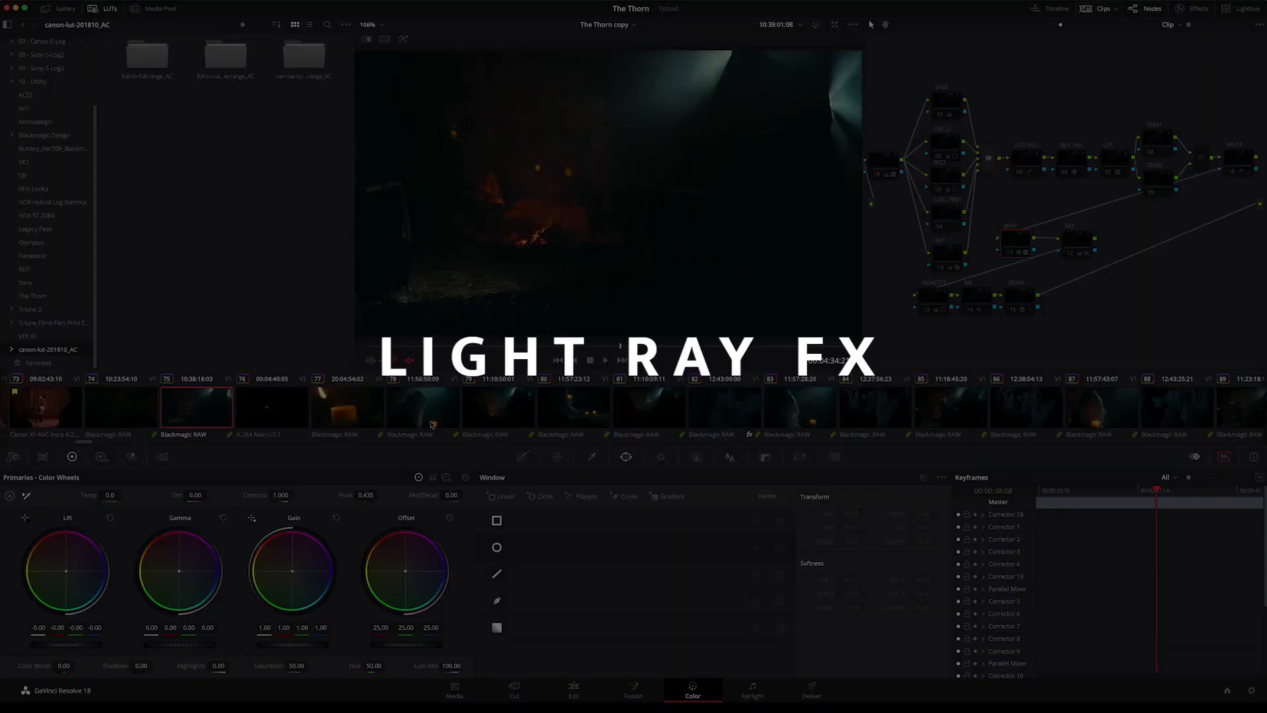
Examine which LUT folder is assigned to clip 75 of the campfire cave, without changing the assignment.
{"action": "right_click", "coordinate": [202, 410]}
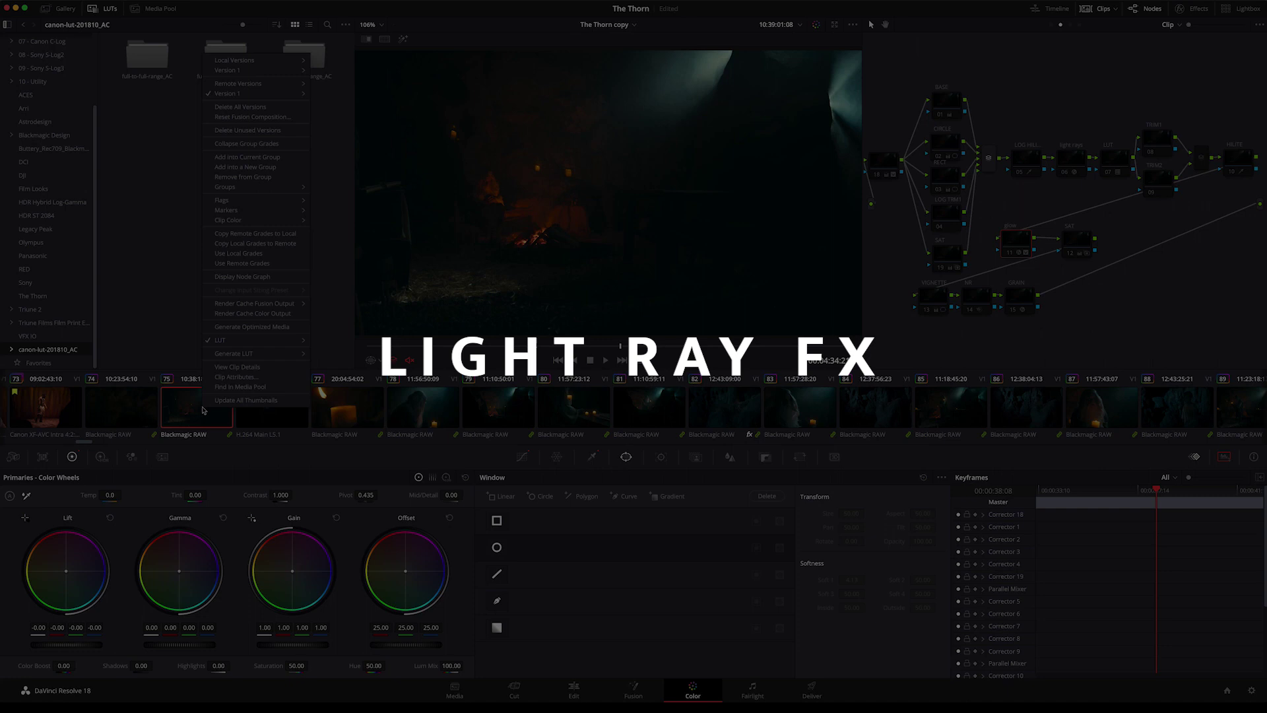
{"action": "mouse_move", "coordinate": [241, 340]}
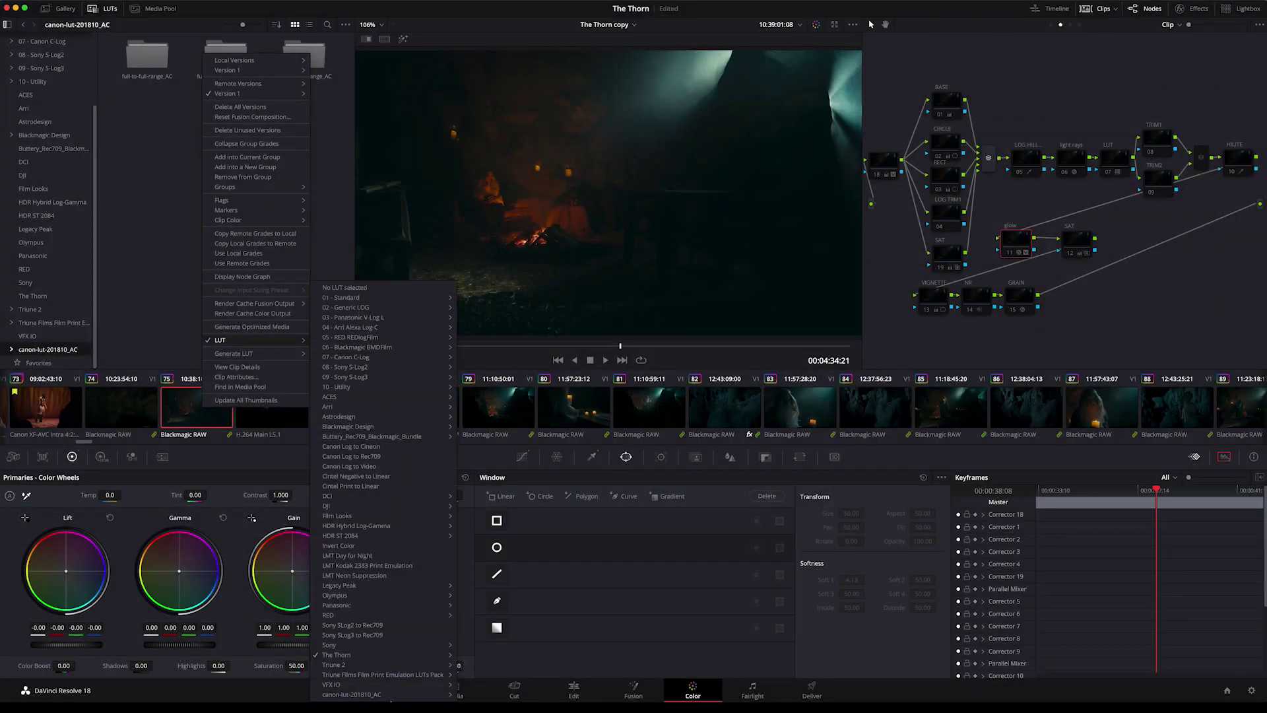
{"action": "mouse_move", "coordinate": [336, 653]}
{"action": "key", "text": "Escape"}
{"action": "key", "text": "Escape"}
{"action": "key", "text": "Escape"}
Enable node 18 and the BASE and SAT nodes on clip 75.
{"action": "left_click", "coordinate": [889, 168]}
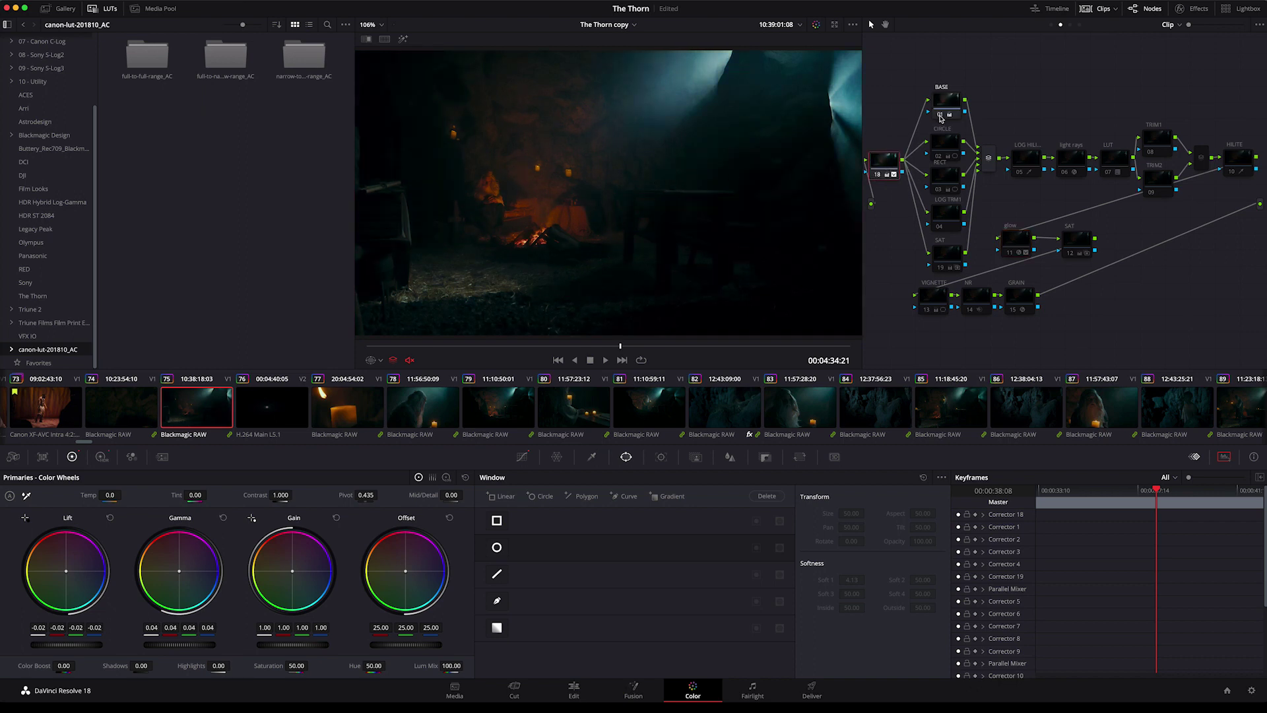
{"action": "left_click", "coordinate": [941, 271]}
{"action": "key", "text": "alt+shift+semicolon"}
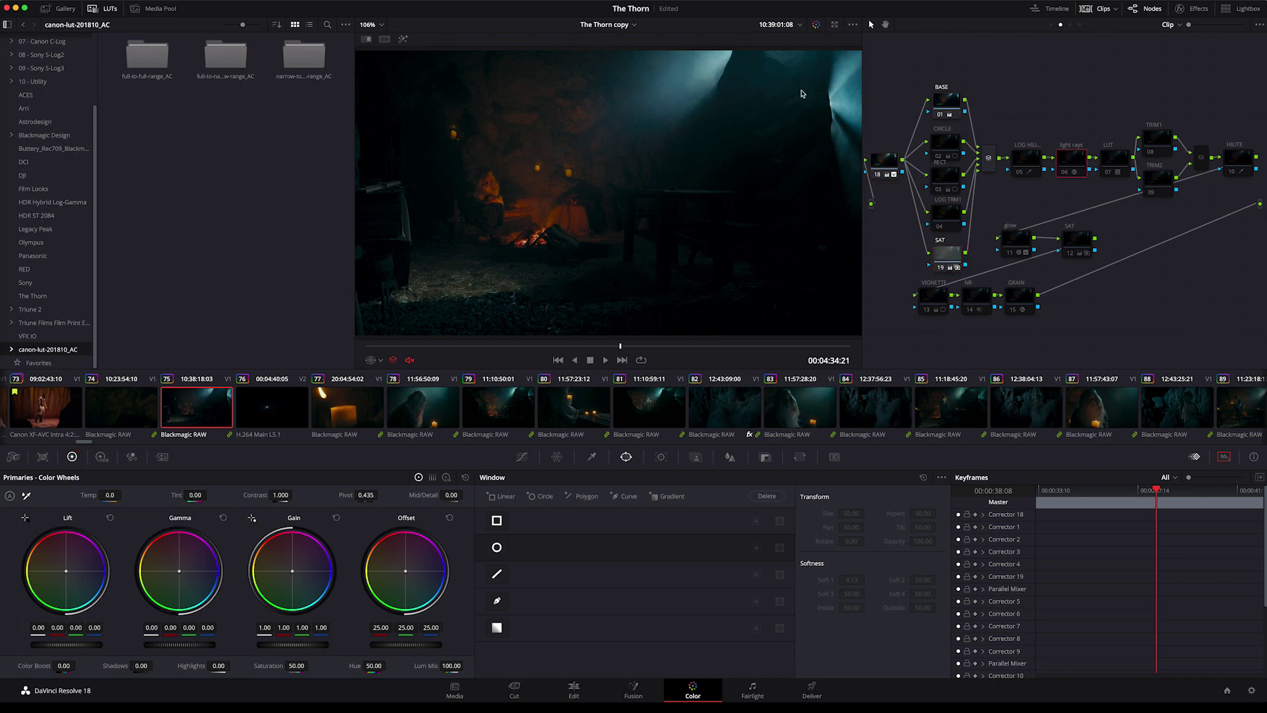
Enable the light rays node on clip 75, examine its Light Rays effect settings and toggle the glow node.
{"action": "left_click", "coordinate": [1065, 173]}
{"action": "left_click", "coordinate": [1067, 175]}
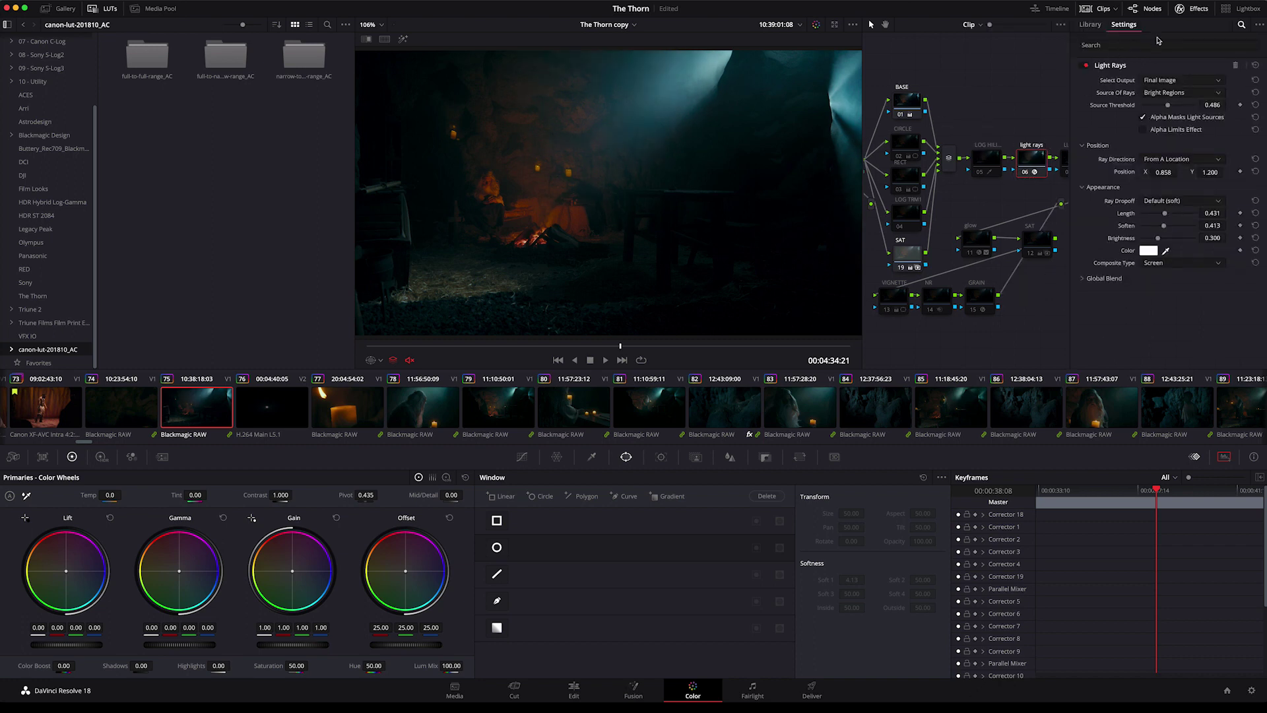
{"action": "left_click", "coordinate": [1182, 11]}
{"action": "left_click", "coordinate": [1064, 173]}
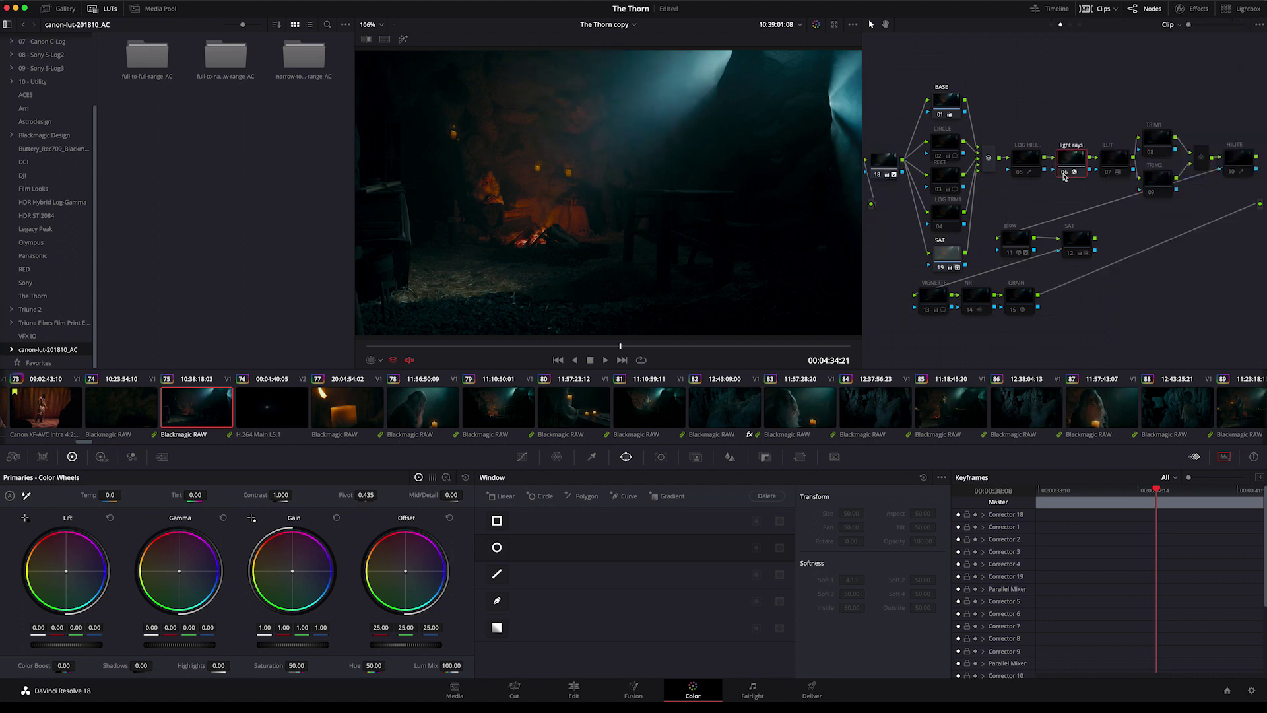
{"action": "left_click_drag", "start_coordinate": [1010, 254], "coordinate": [1017, 255]}
{"action": "left_click", "coordinate": [1017, 254]}
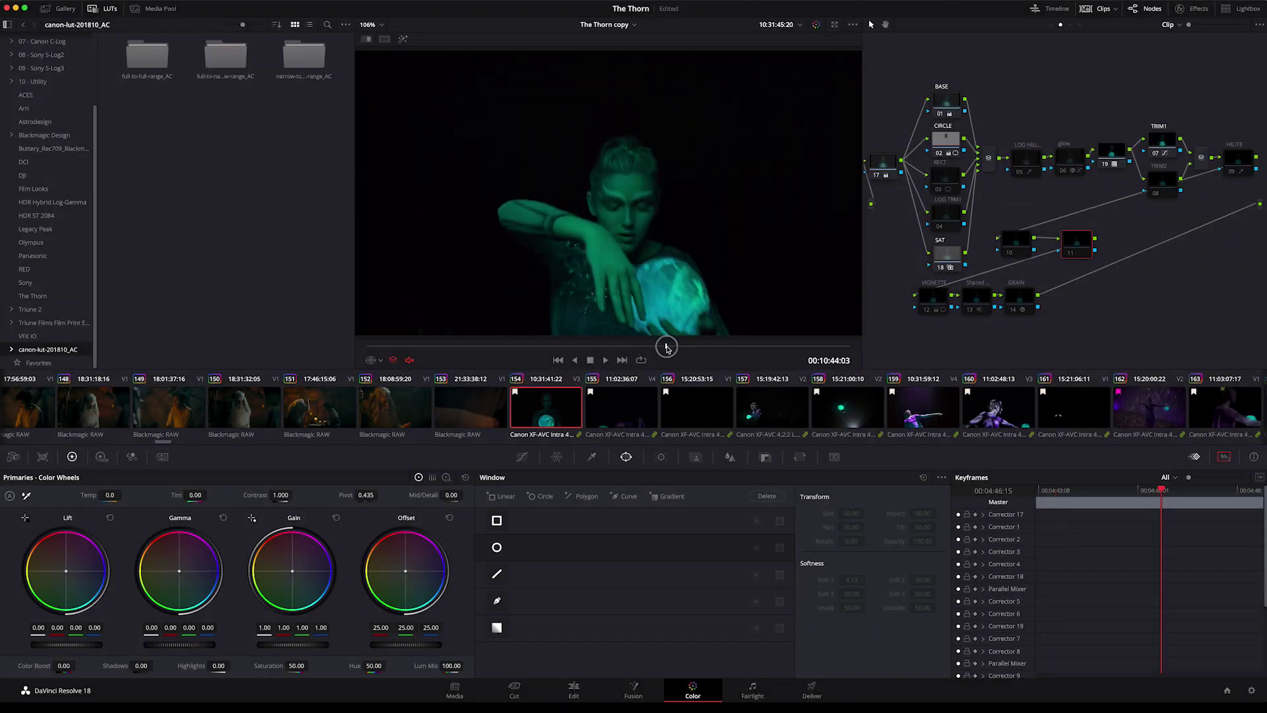
Scrub through the glowing-orb shots in clips 154, 157 and 164, and show the qualifier of clip 157's glow node.
{"action": "left_click_drag", "start_coordinate": [629, 349], "coordinate": [591, 347]}
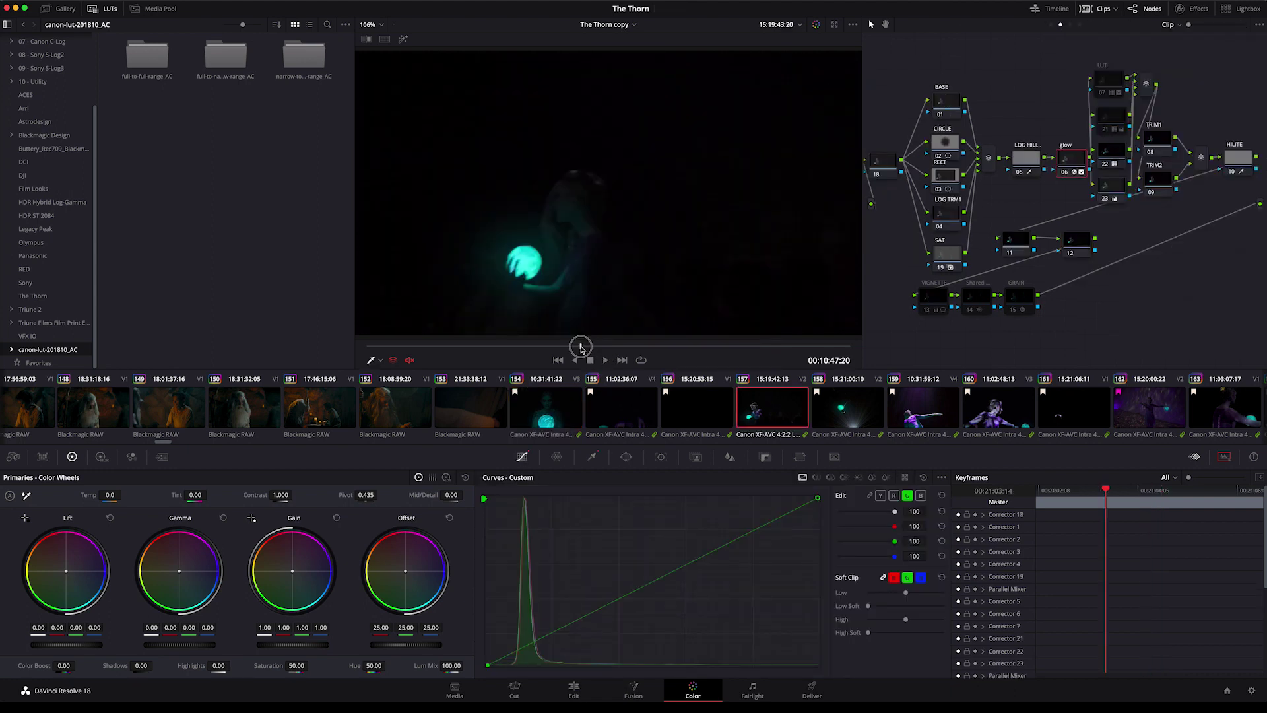
{"action": "left_click_drag", "start_coordinate": [580, 350], "coordinate": [571, 348]}
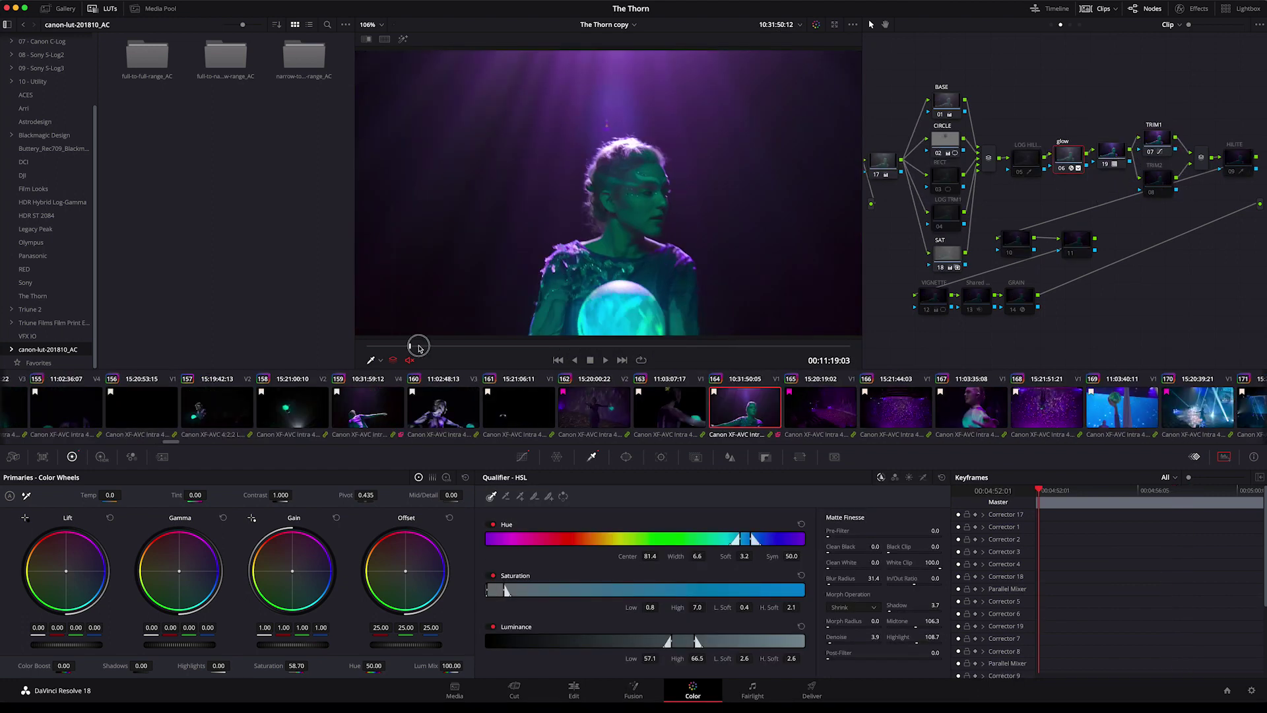
{"action": "left_click_drag", "start_coordinate": [416, 346], "coordinate": [522, 349]}
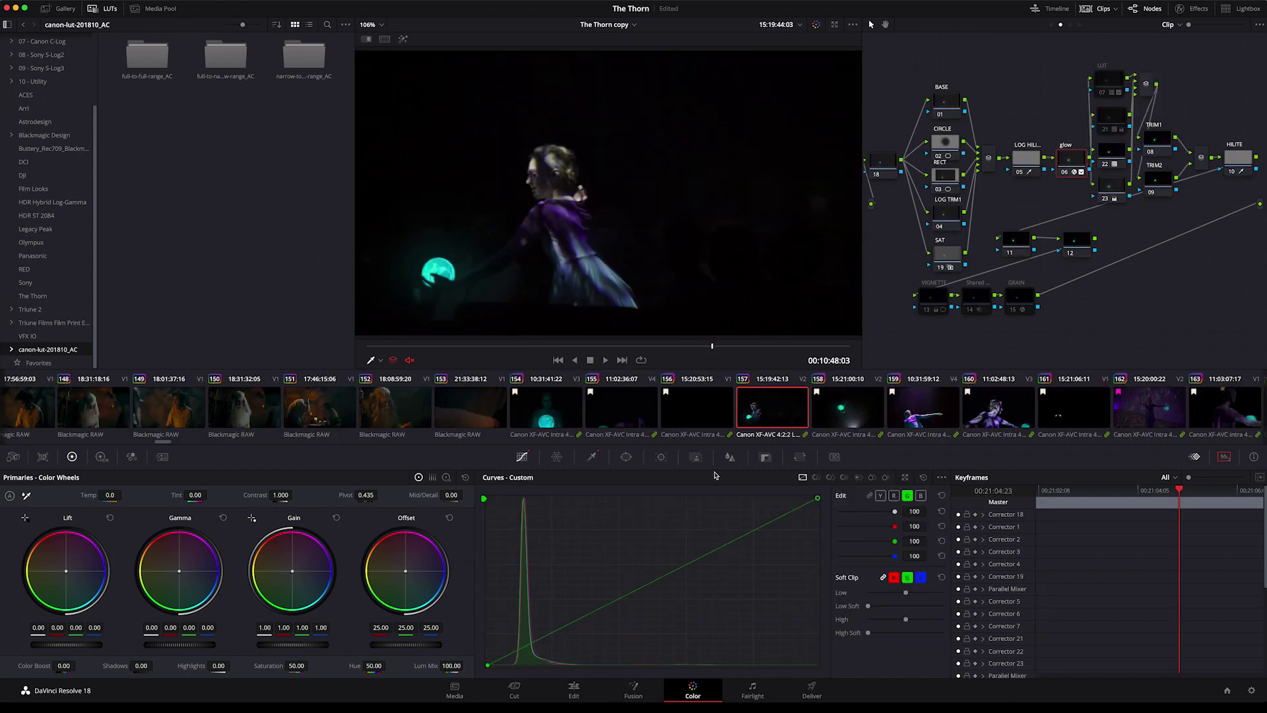
{"action": "left_click", "coordinate": [592, 456]}
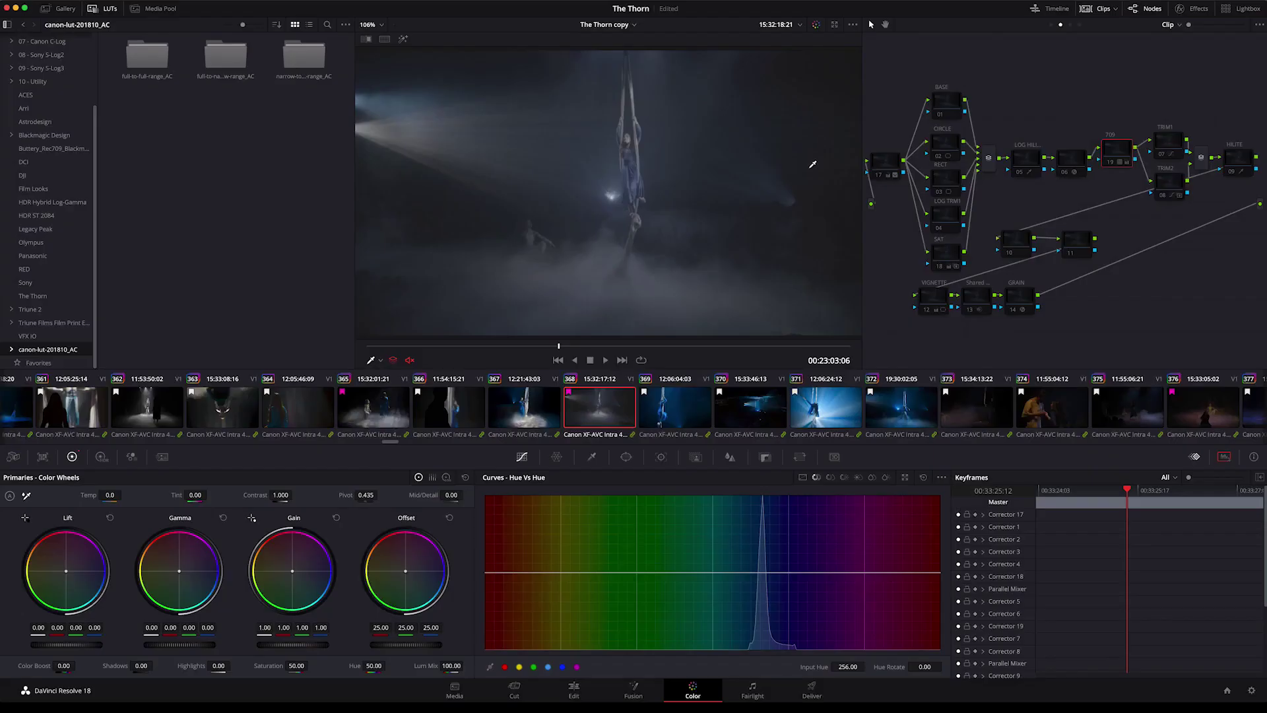
Enable the 709, TRIM1 and TRIM2 nodes on clip 368, and raise the blue point on TRIM2's Hue Vs Hue curve.
{"action": "left_click", "coordinate": [1110, 163]}
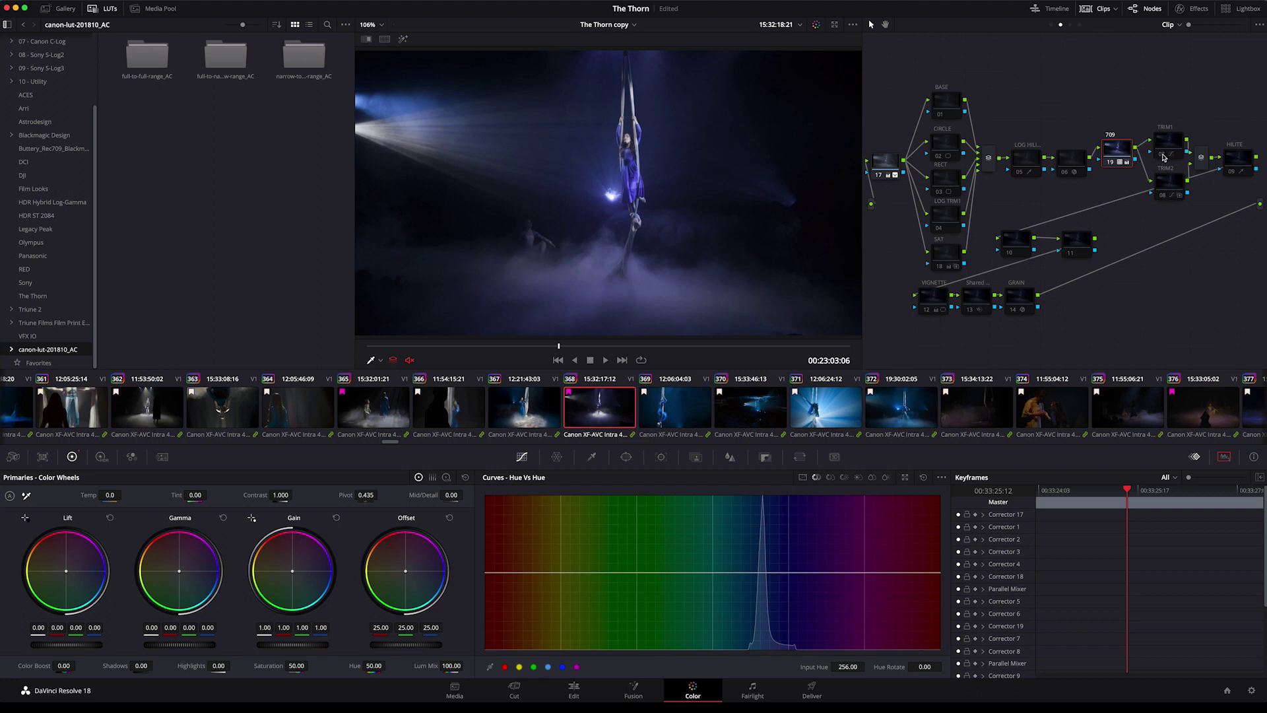
{"action": "left_click", "coordinate": [1160, 194]}
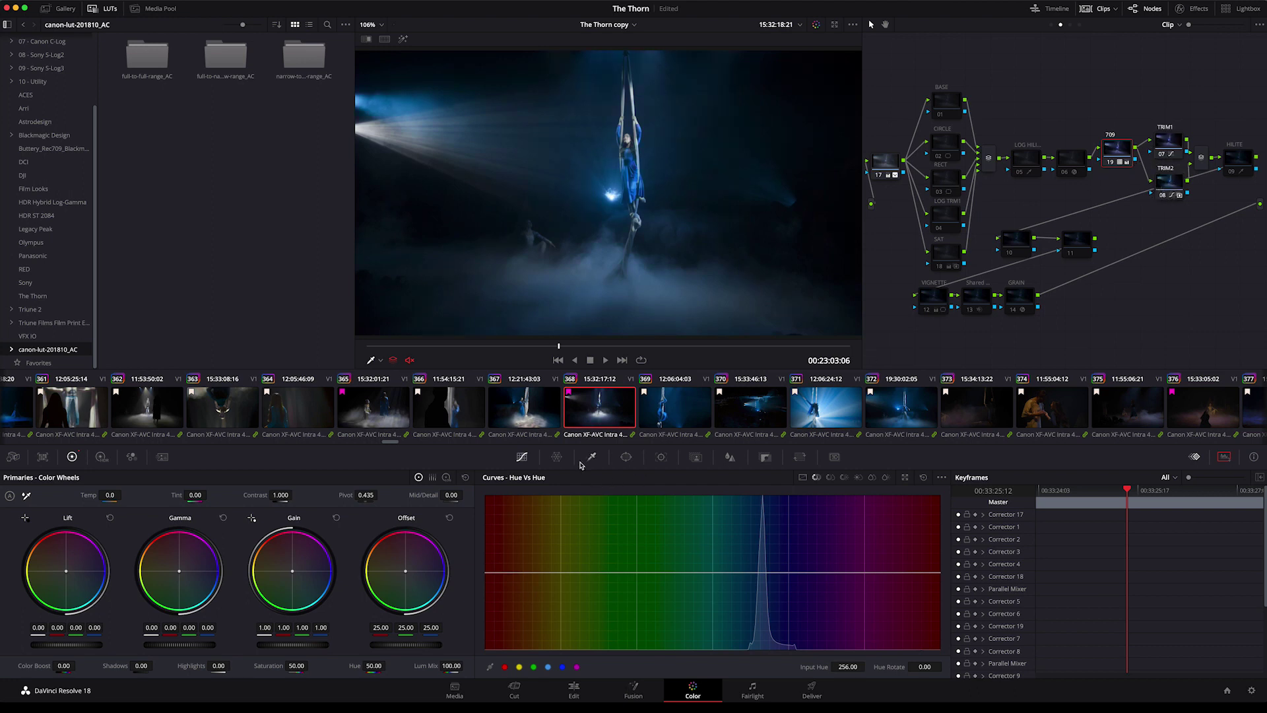
{"action": "left_click", "coordinate": [1163, 190]}
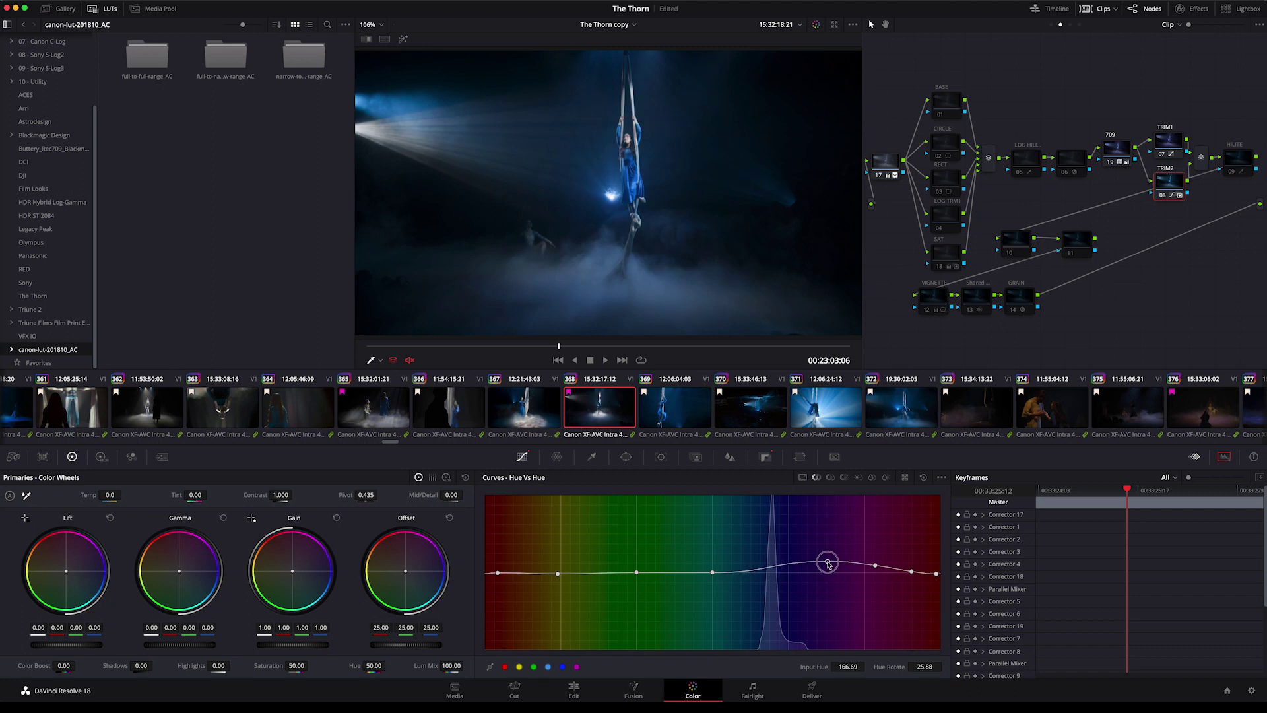
{"action": "left_click_drag", "start_coordinate": [826, 559], "coordinate": [828, 556]}
Review the TRIM2 Hue Vs Hue curve on the neighbouring blue aerial shots, clips 369 to 372.
{"action": "left_click", "coordinate": [663, 400]}
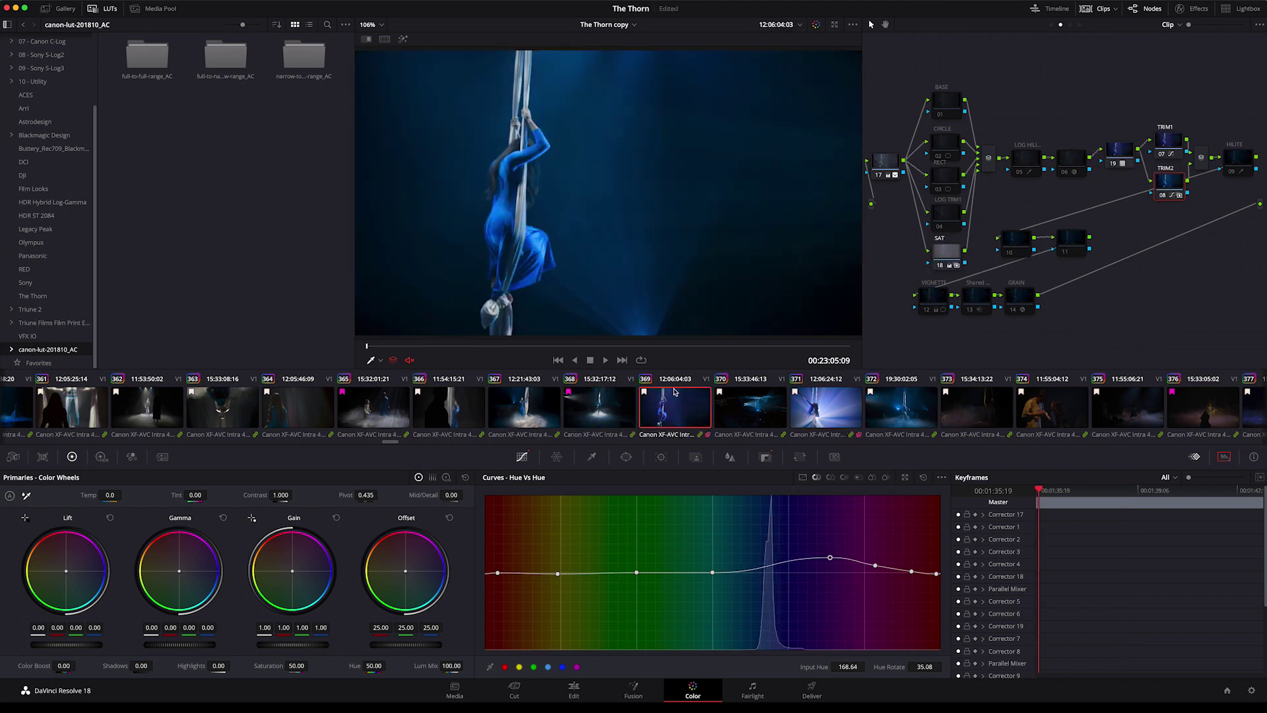
{"action": "left_click", "coordinate": [765, 418]}
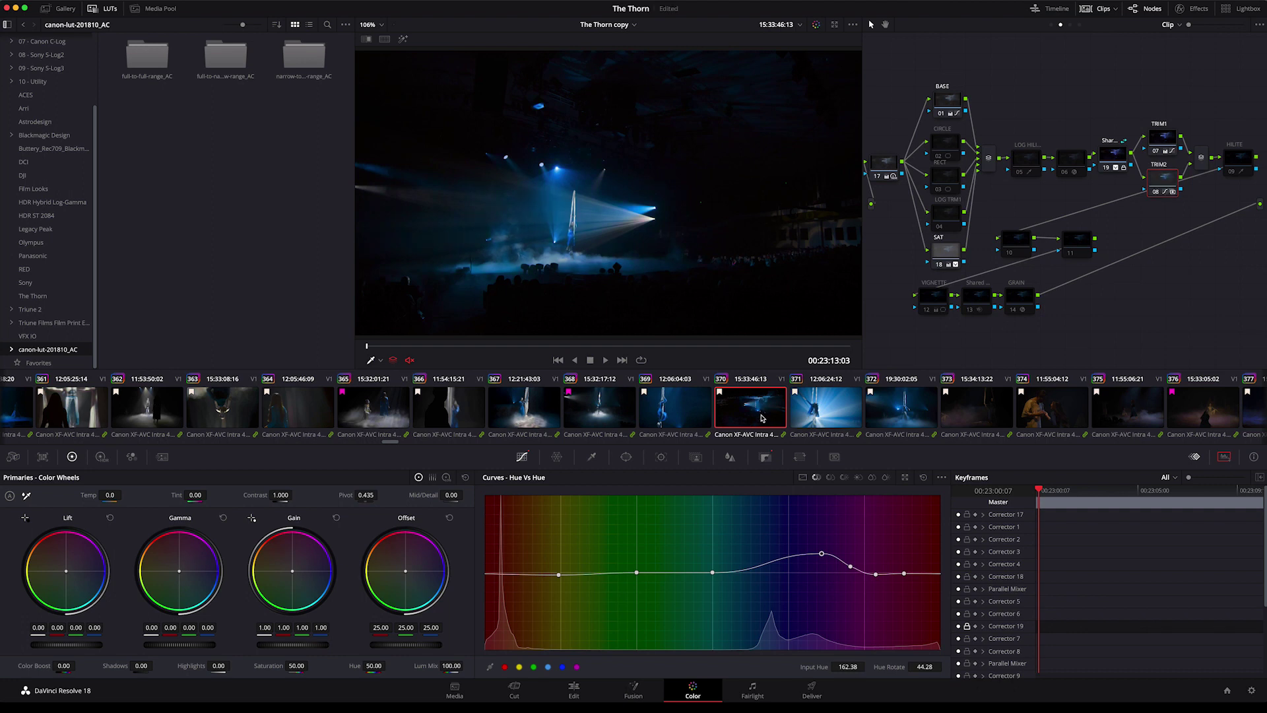
{"action": "left_click", "coordinate": [801, 410]}
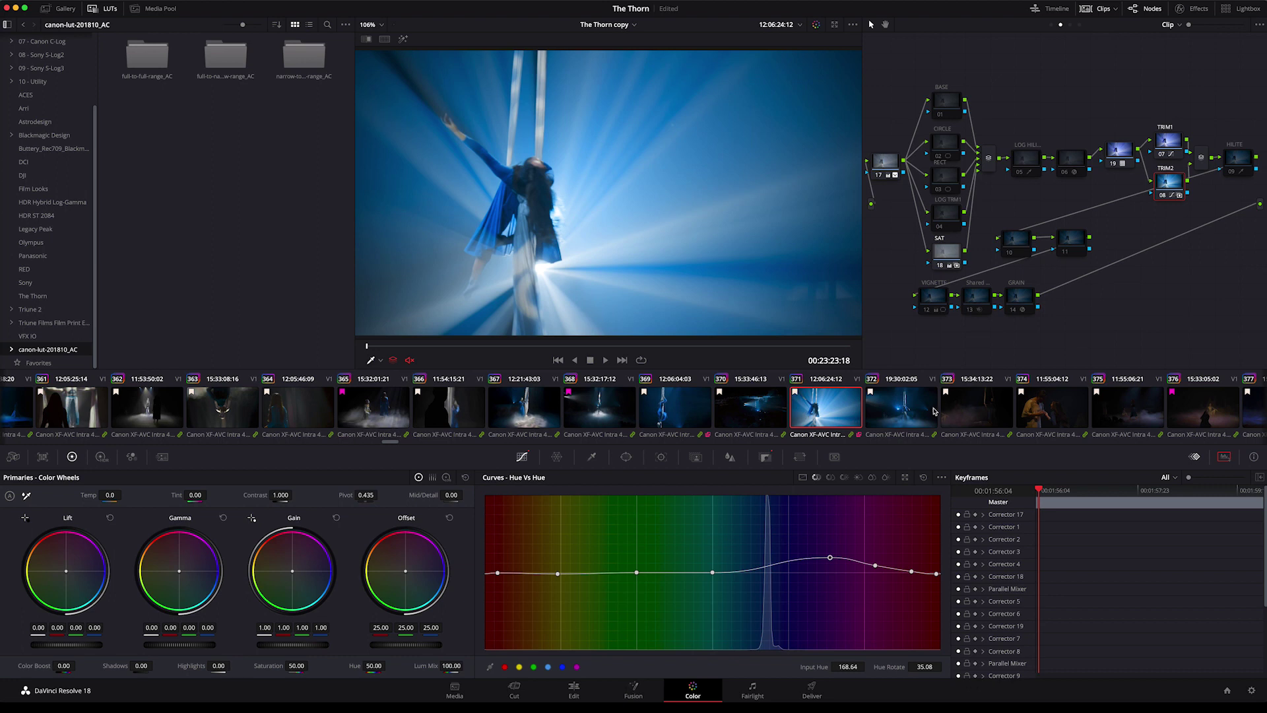
{"action": "left_click", "coordinate": [911, 410]}
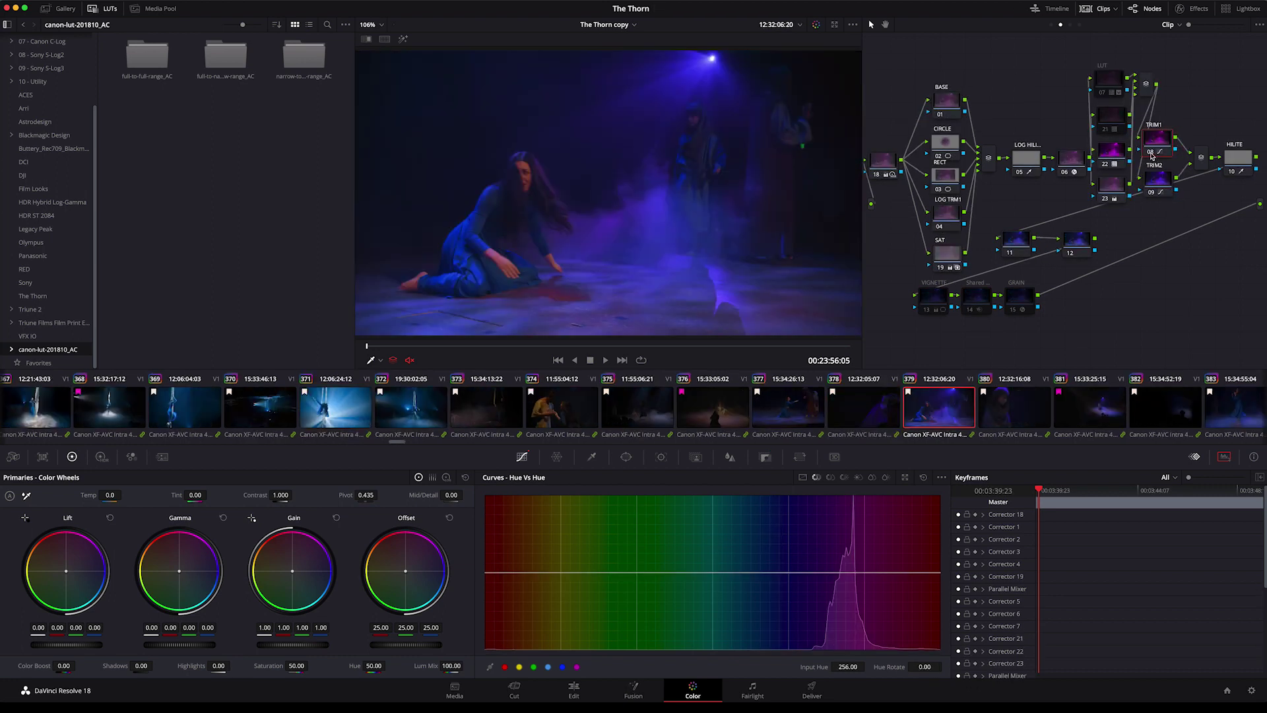
Compare clip 379 with TRIM1 and TRIM2 disabled, with the whole grade bypassed, and with both trim nodes enabled again.
{"action": "left_click", "coordinate": [1152, 192]}
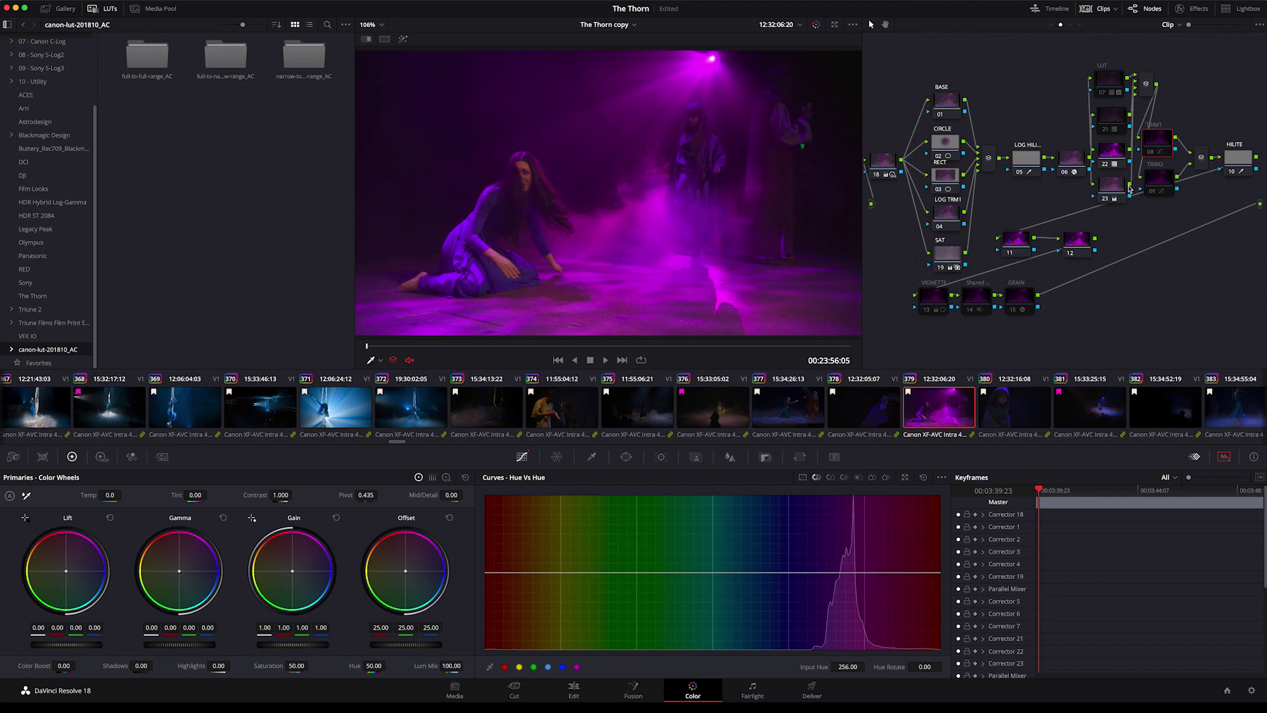
{"action": "key", "text": "shift+d"}
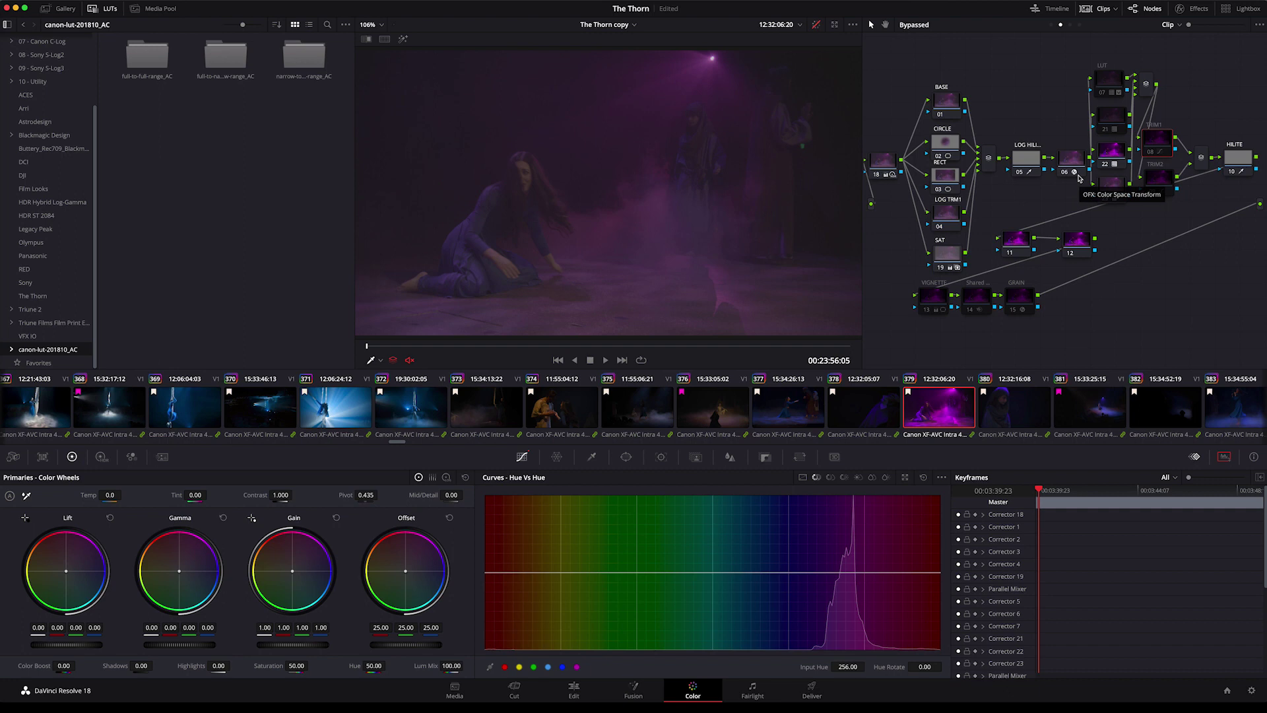
{"action": "key", "text": "shift+d"}
{"action": "left_click", "coordinate": [1148, 152]}
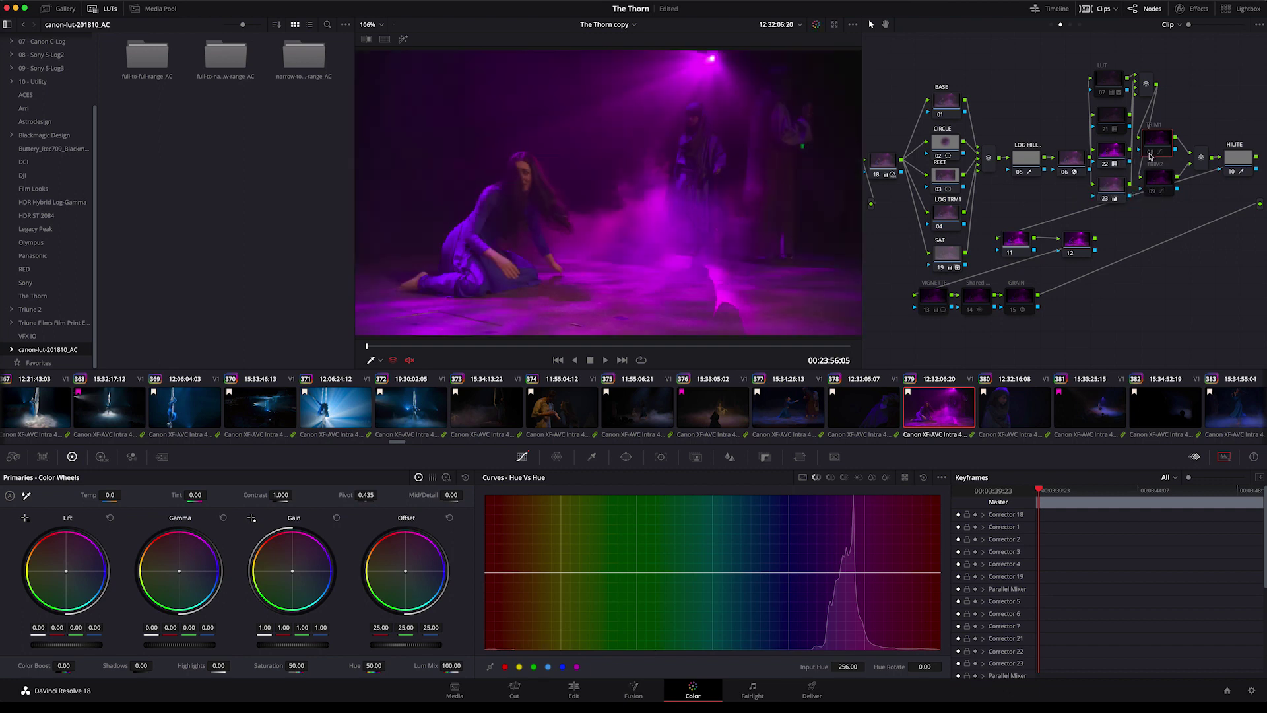
{"action": "left_click", "coordinate": [1152, 192]}
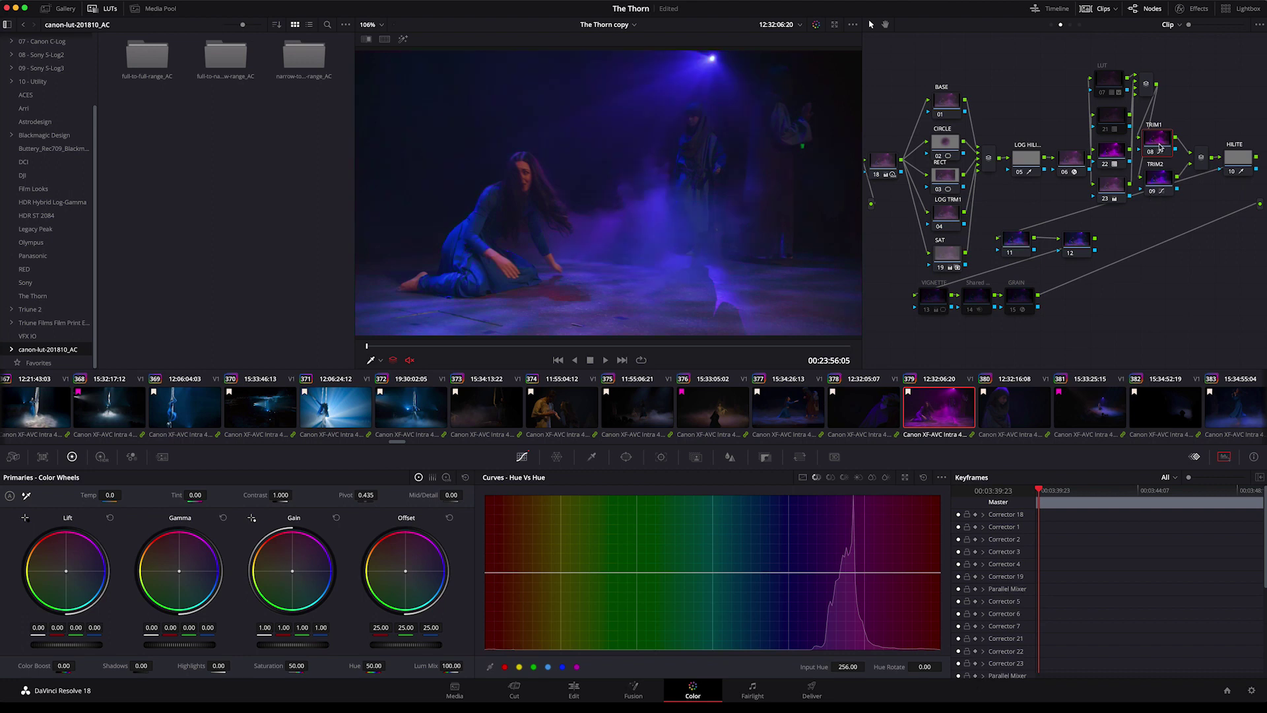
{"action": "left_click", "coordinate": [1158, 183]}
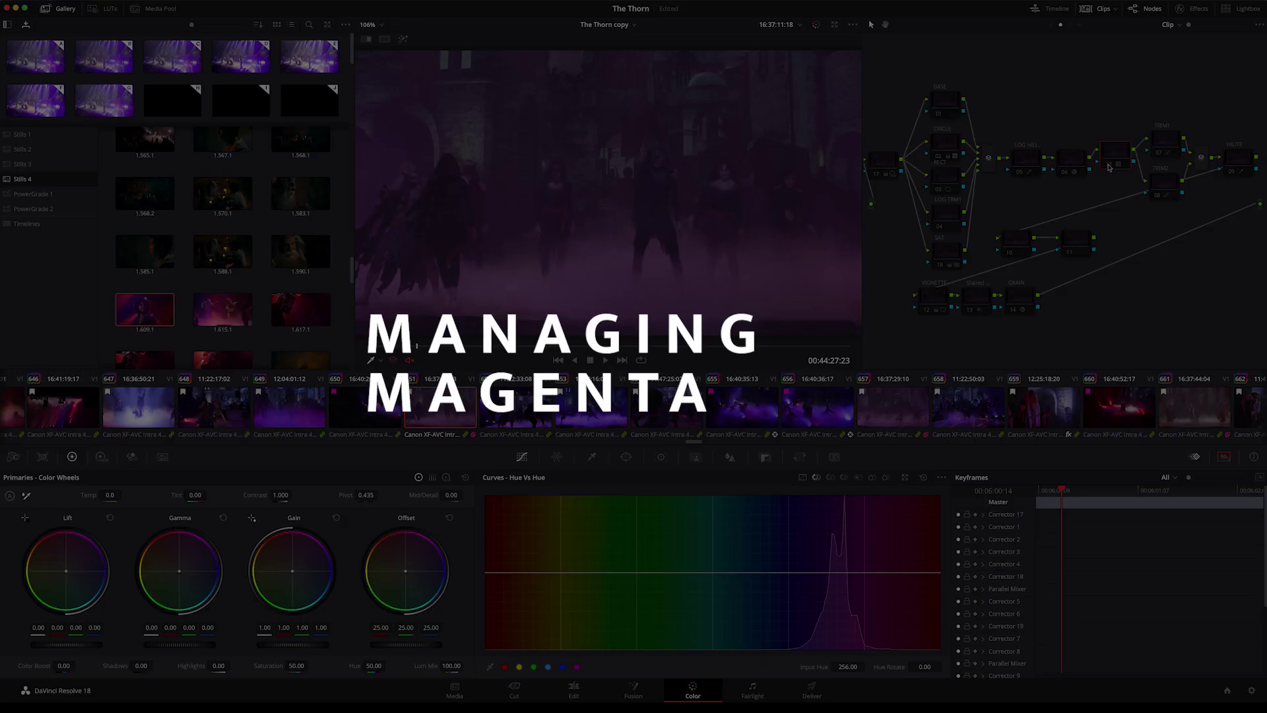
Enable node 19 and the CIRCLE and SAT nodes on clip 651, and show the video scopes clear of the viewer.
{"action": "left_click", "coordinate": [1110, 168]}
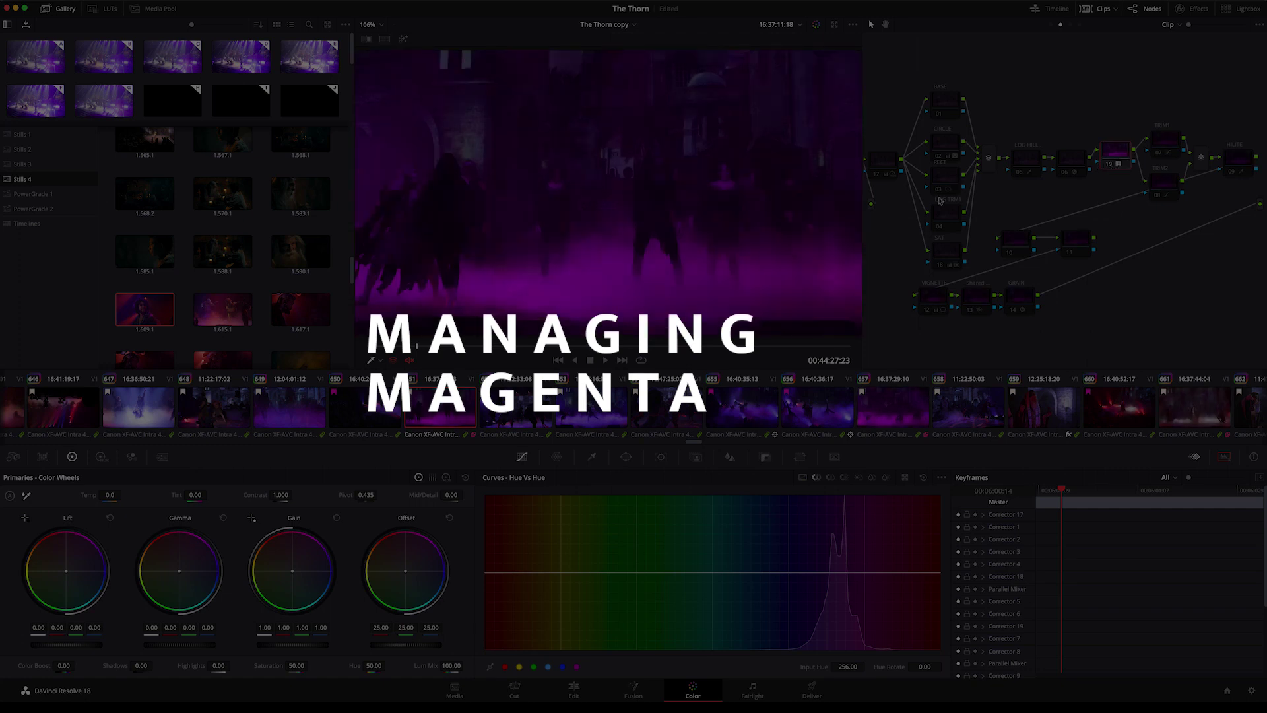
{"action": "key", "text": "super+shift+w"}
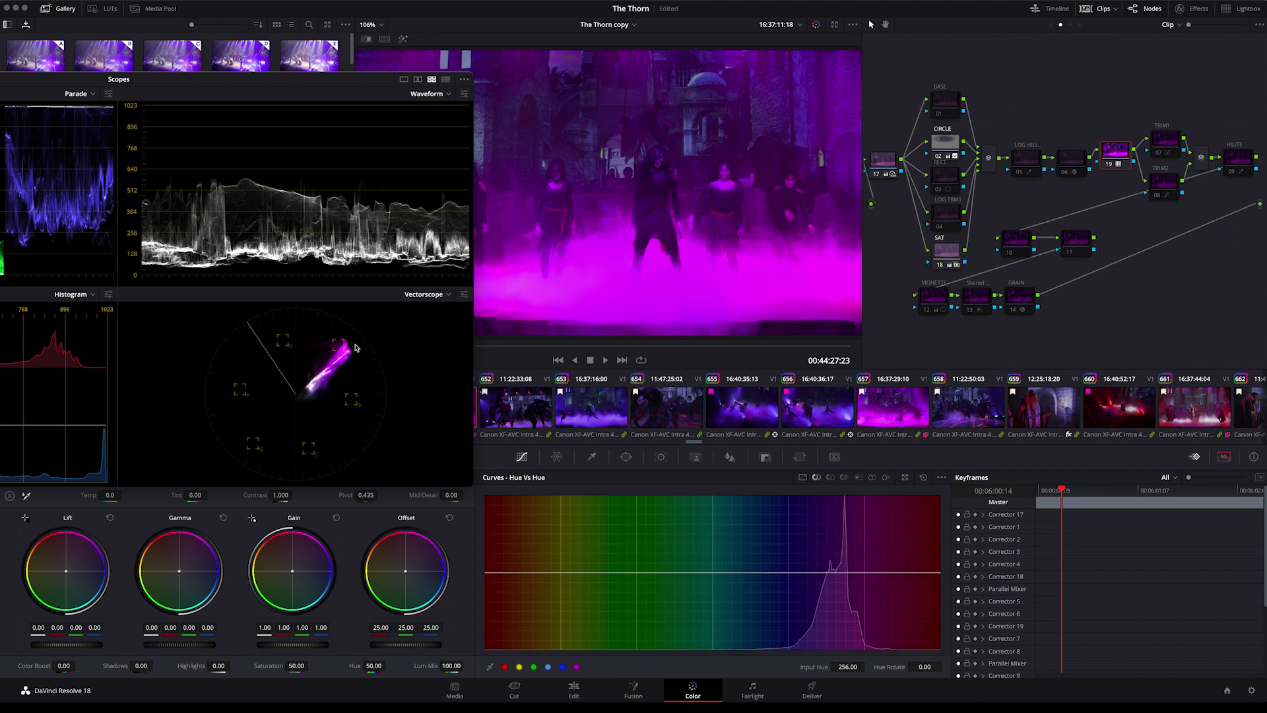
{"action": "left_click_drag", "start_coordinate": [371, 86], "coordinate": [247, 87]}
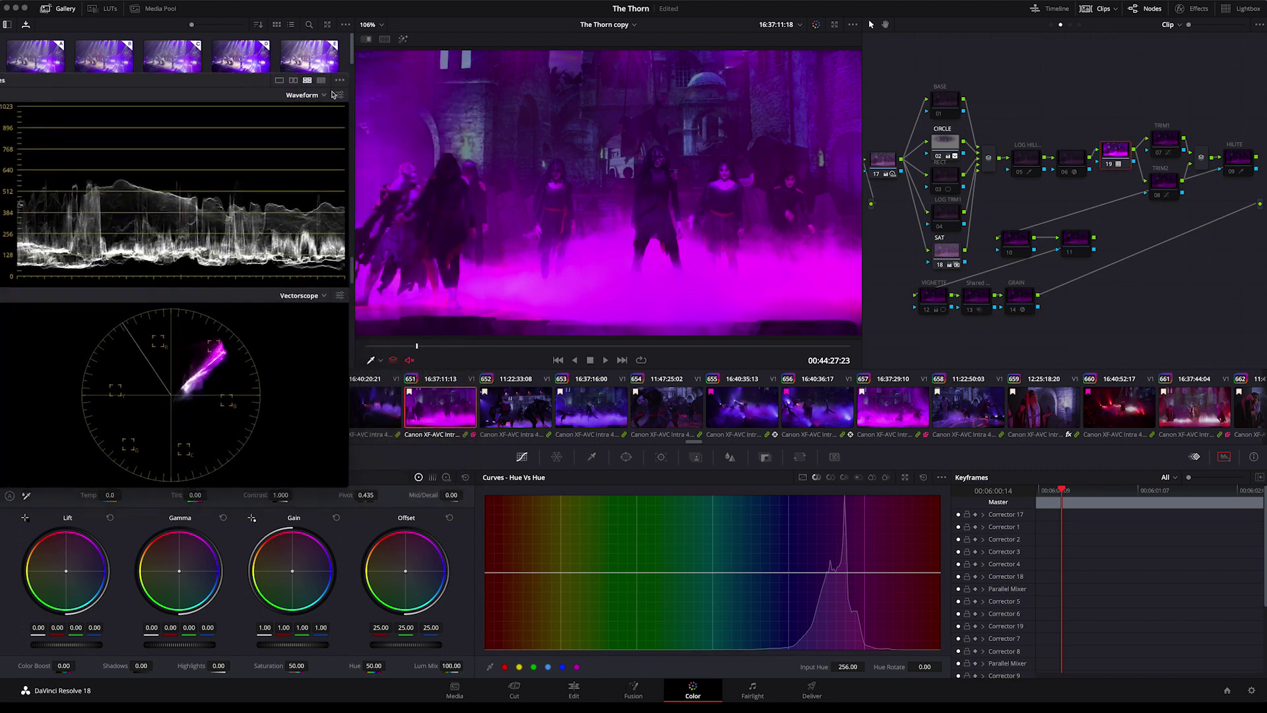
Enable the TRIM1 and TRIM2 nodes on clip 651 to shift its magenta light towards blue.
{"action": "left_click", "coordinate": [1158, 154]}
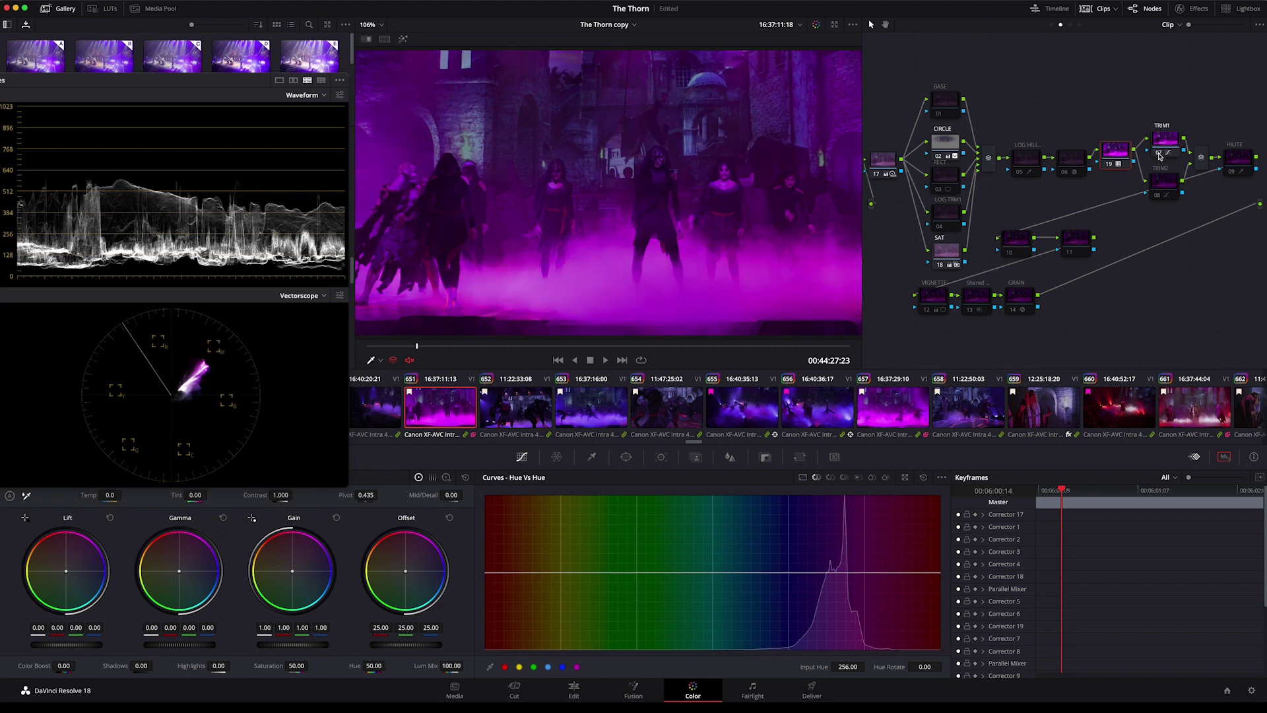
{"action": "left_click", "coordinate": [1156, 196]}
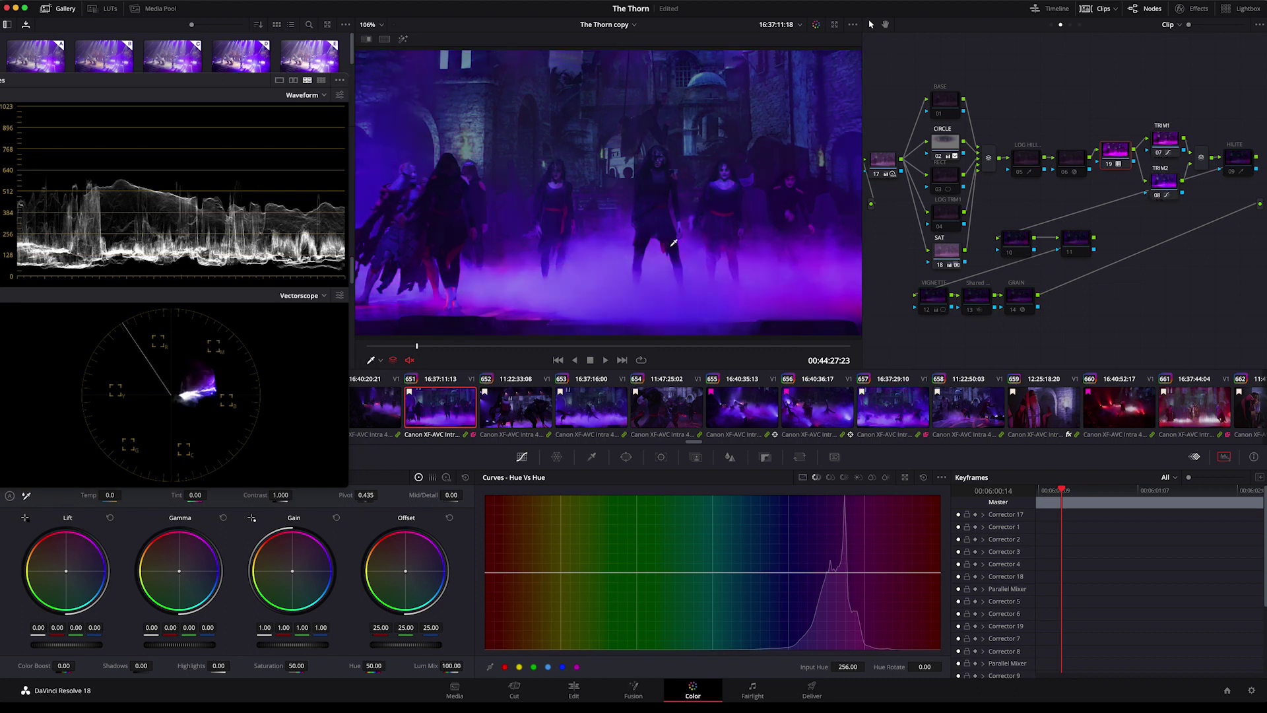
{"action": "left_click", "coordinate": [1165, 185]}
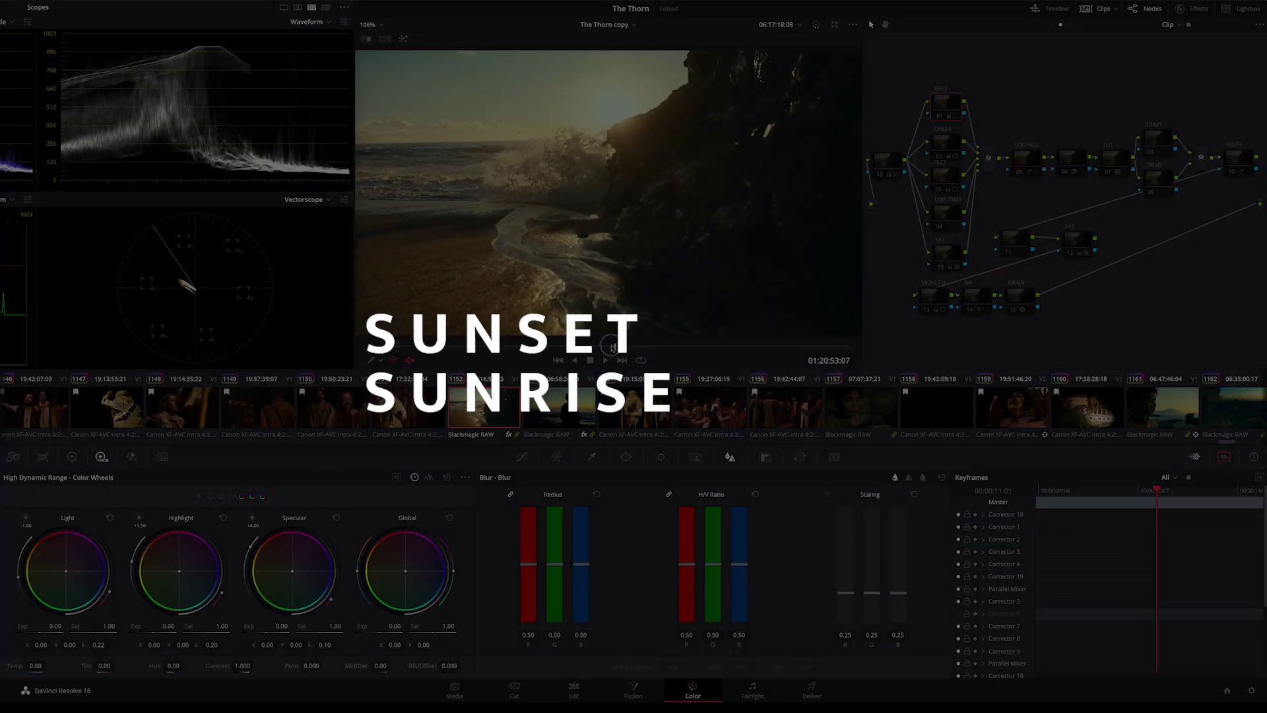
Enable node 18 and the BASE node on beach clip 1152, and view the silhouette shot in clip 1153 for comparison.
{"action": "mouse_move", "coordinate": [591, 345]}
{"action": "left_mouse_down"}
{"action": "mouse_move", "coordinate": [638, 343]}
{"action": "mouse_move", "coordinate": [554, 345]}
{"action": "mouse_move", "coordinate": [595, 345]}
{"action": "left_mouse_up"}
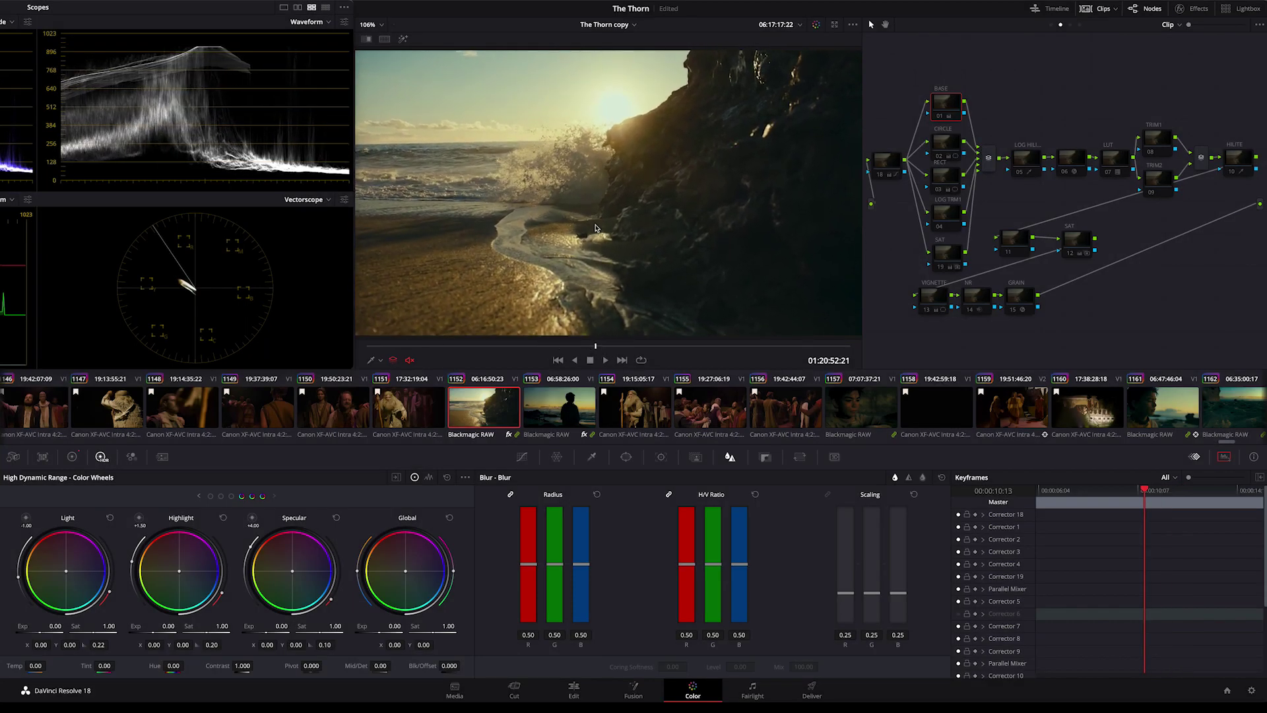
{"action": "key", "text": "shift+d"}
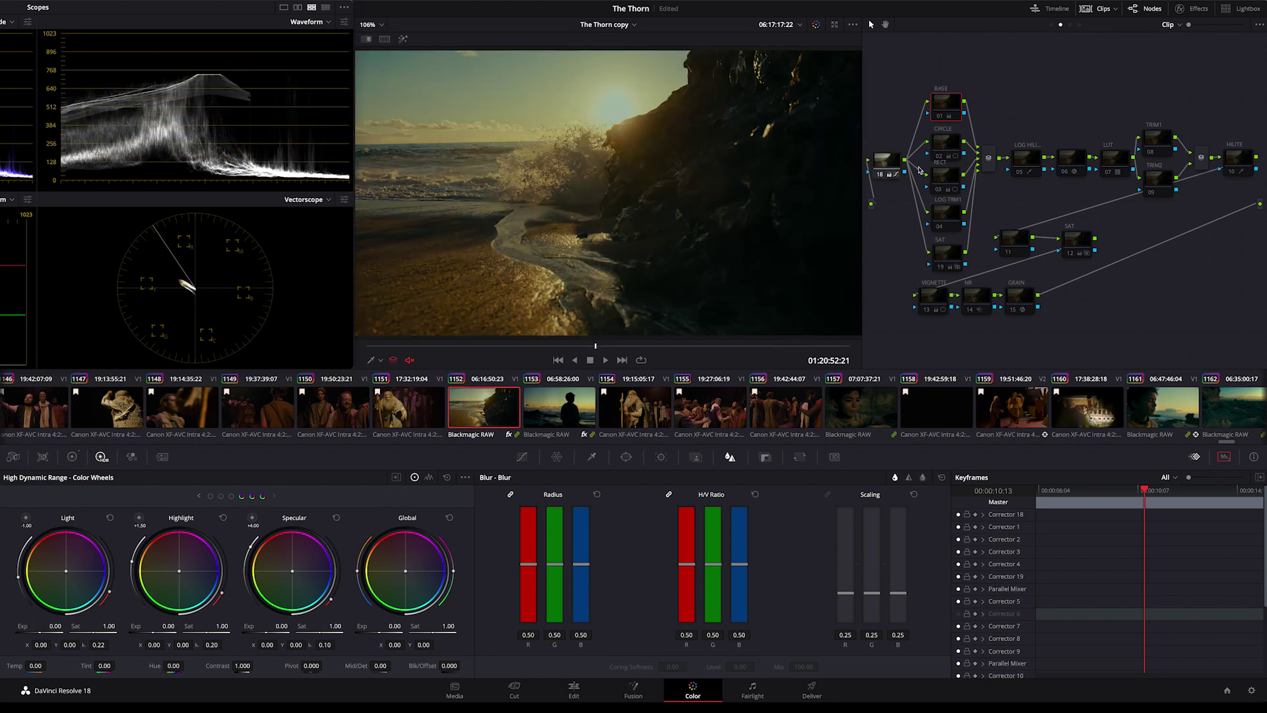
{"action": "left_click", "coordinate": [940, 117]}
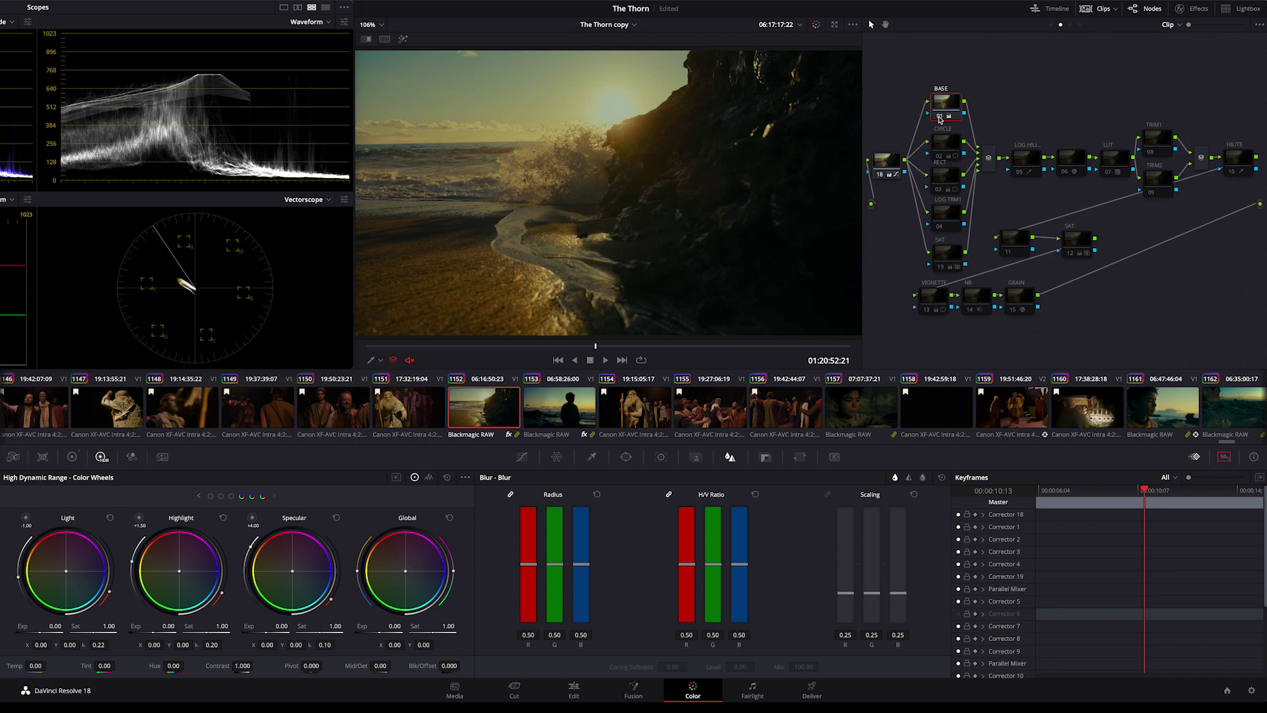
{"action": "left_click", "coordinate": [540, 410]}
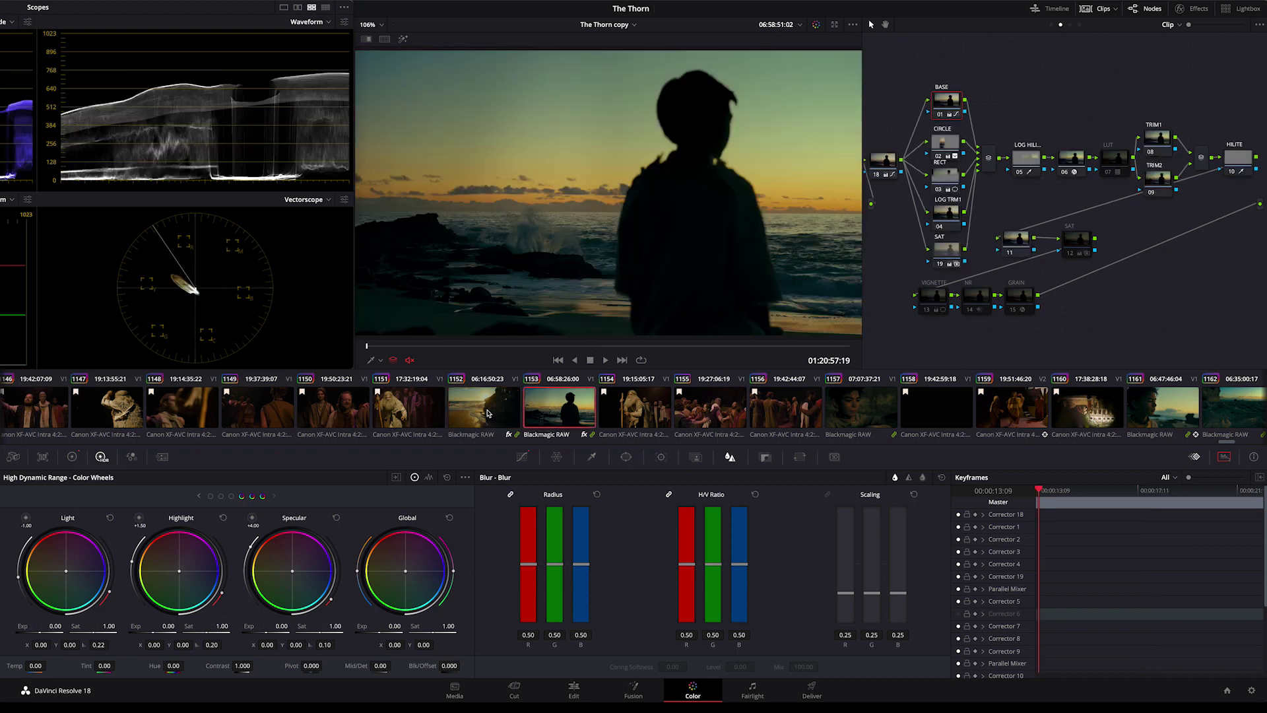
Enable the CIRCLE and RECT nodes on beach clip 1152, and compare clip 1161 with its CIRCLE node disabled and enabled.
{"action": "left_click", "coordinate": [496, 409]}
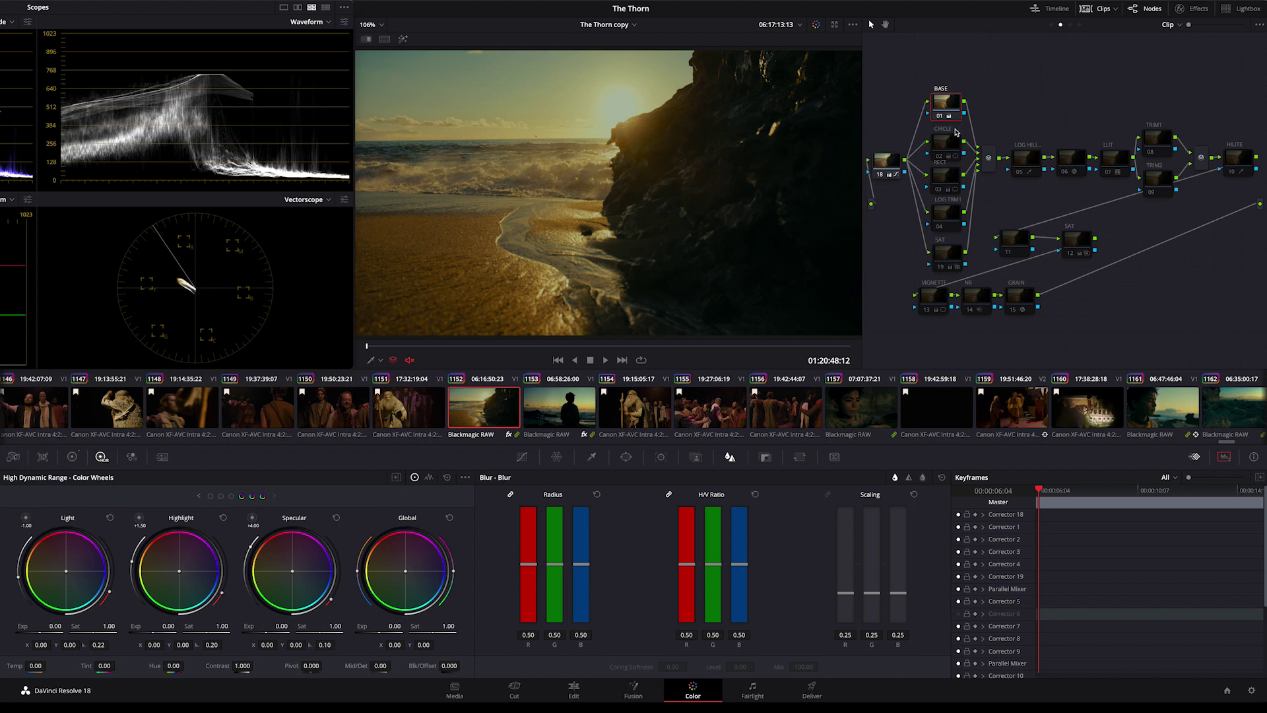
{"action": "left_click", "coordinate": [939, 156]}
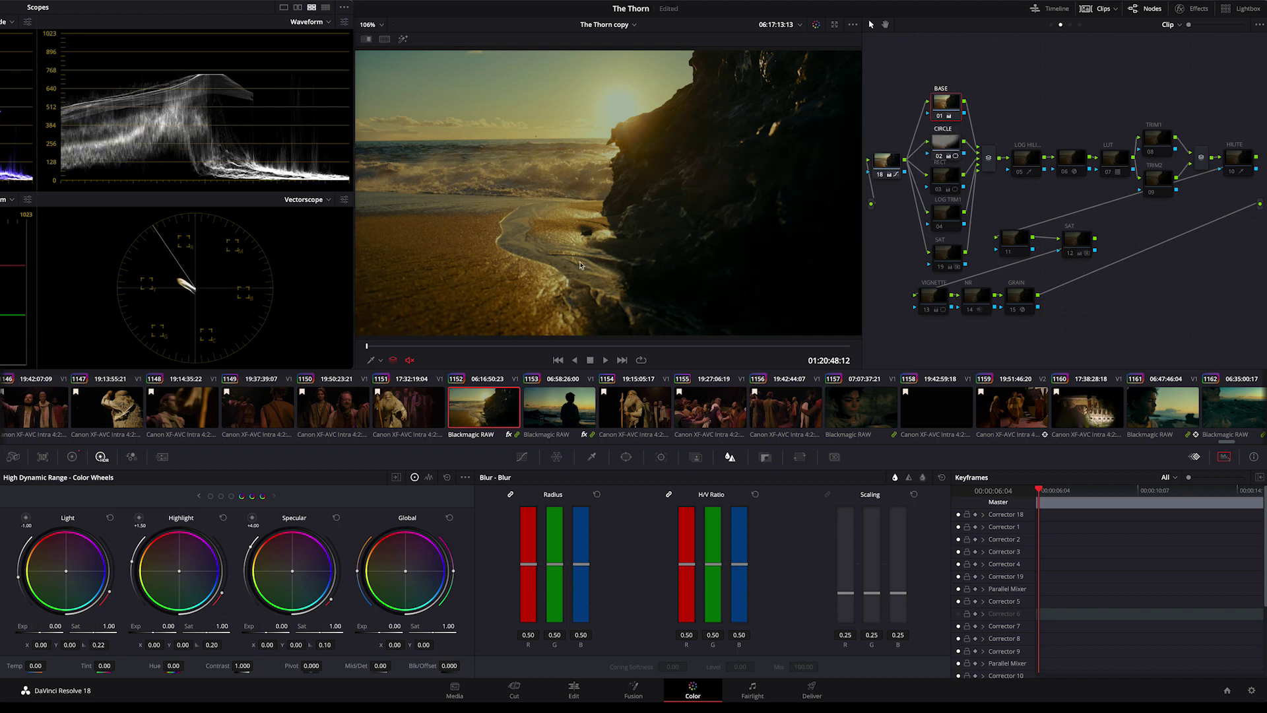
{"action": "left_click", "coordinate": [938, 189]}
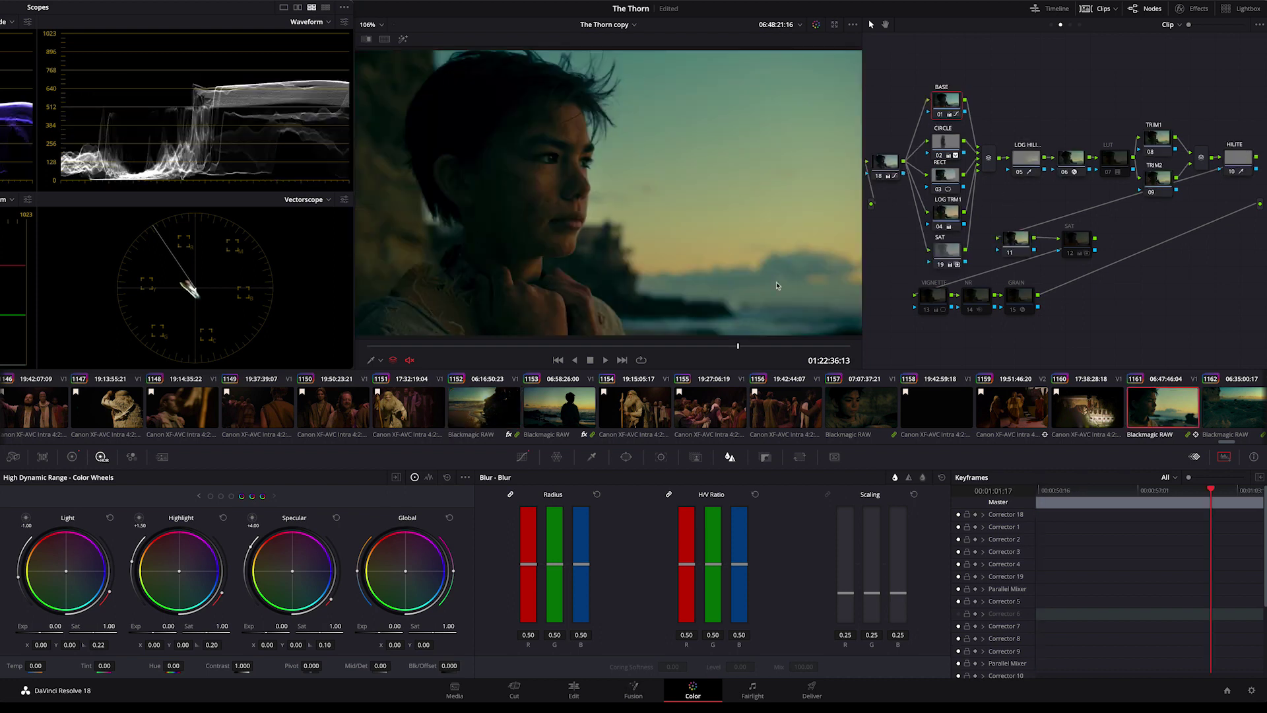
{"action": "left_click", "coordinate": [939, 156]}
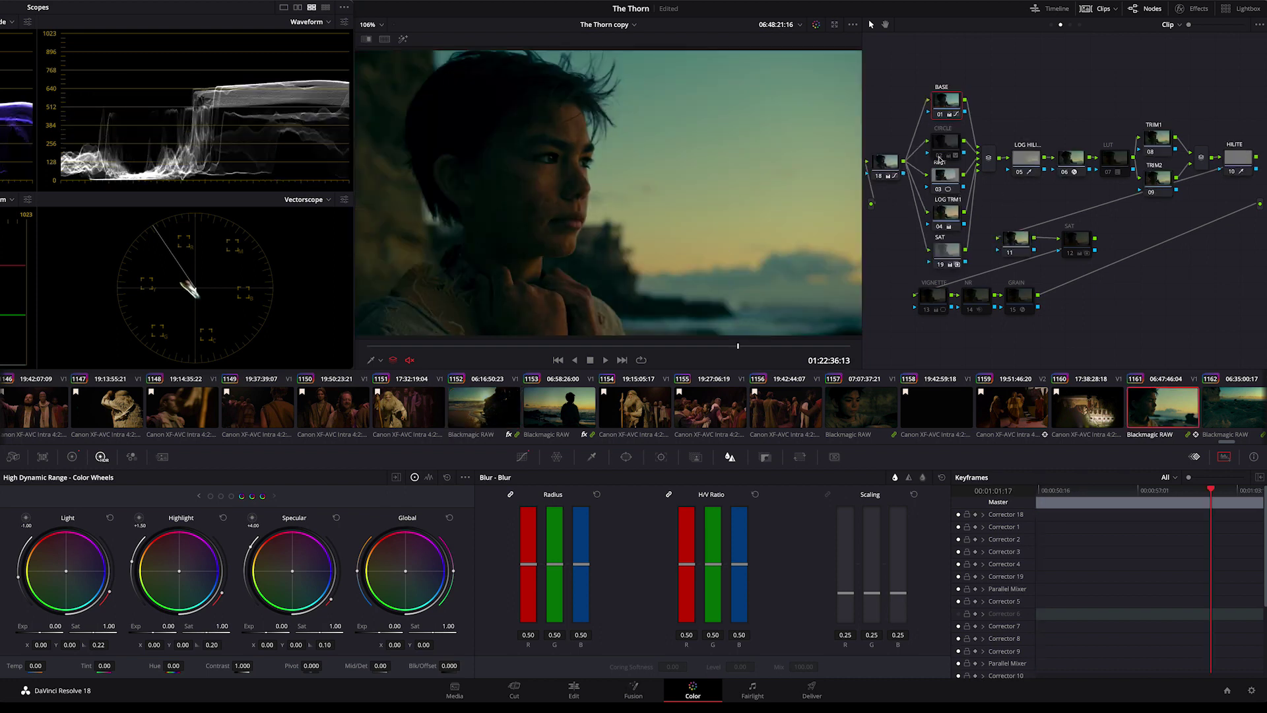
{"action": "left_click", "coordinate": [939, 157]}
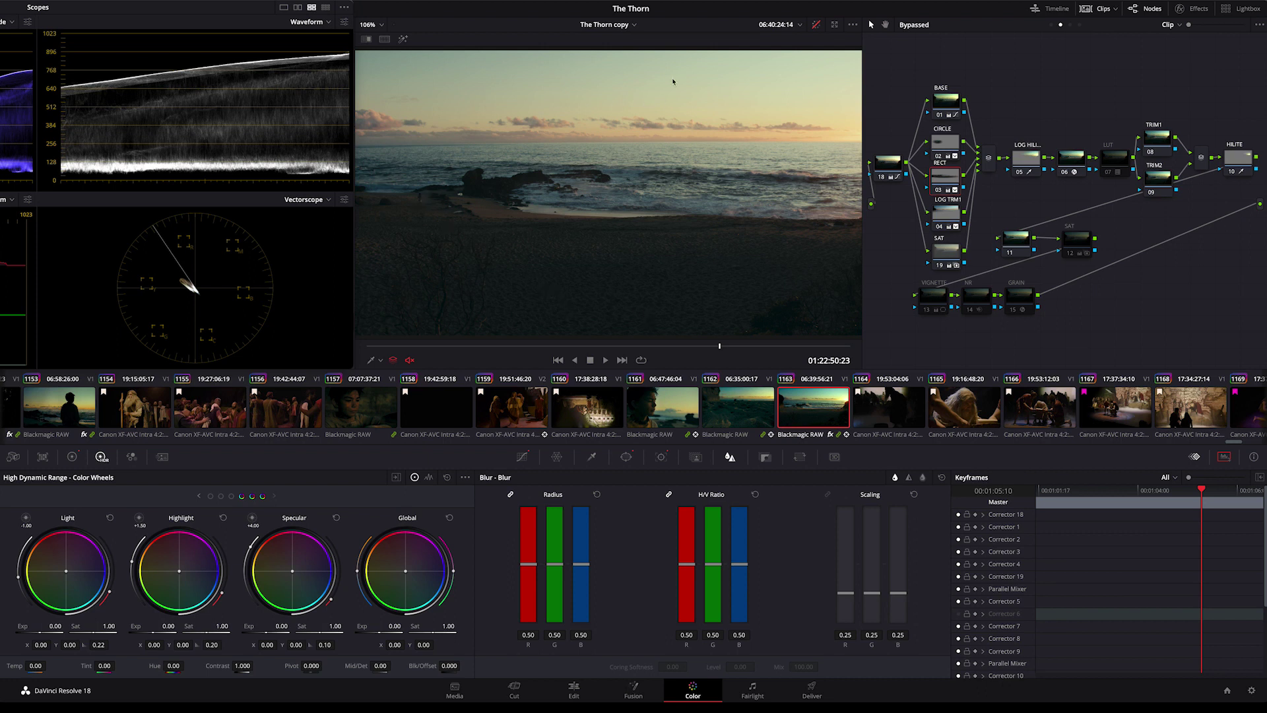
Turn the bypassed grade back on for seascape clip 1163 and disable its LOG TRIM1 and SAT nodes for comparison.
{"action": "key", "text": "shift+d"}
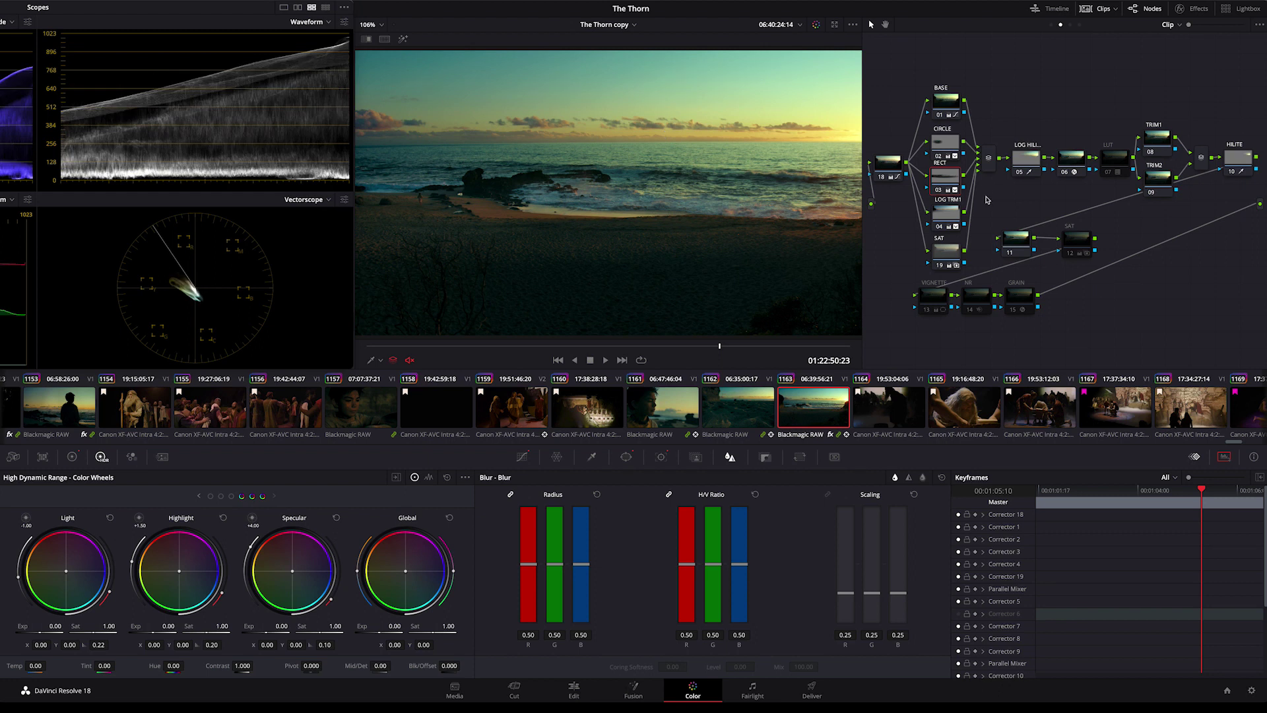
{"action": "left_click", "coordinate": [942, 261]}
{"action": "left_click", "coordinate": [938, 192]}
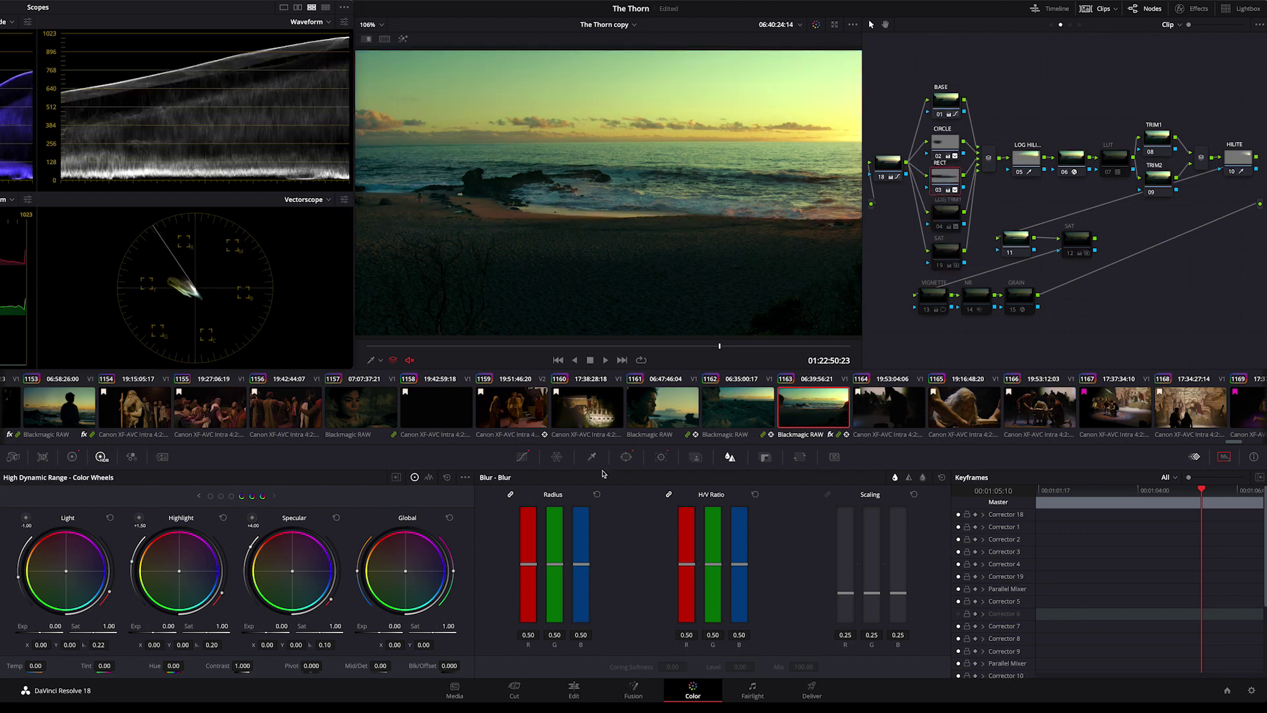
Examine the RECT node's circular window, curves and tracking data on clip 1163 while scrubbing through the shot.
{"action": "left_click", "coordinate": [623, 457]}
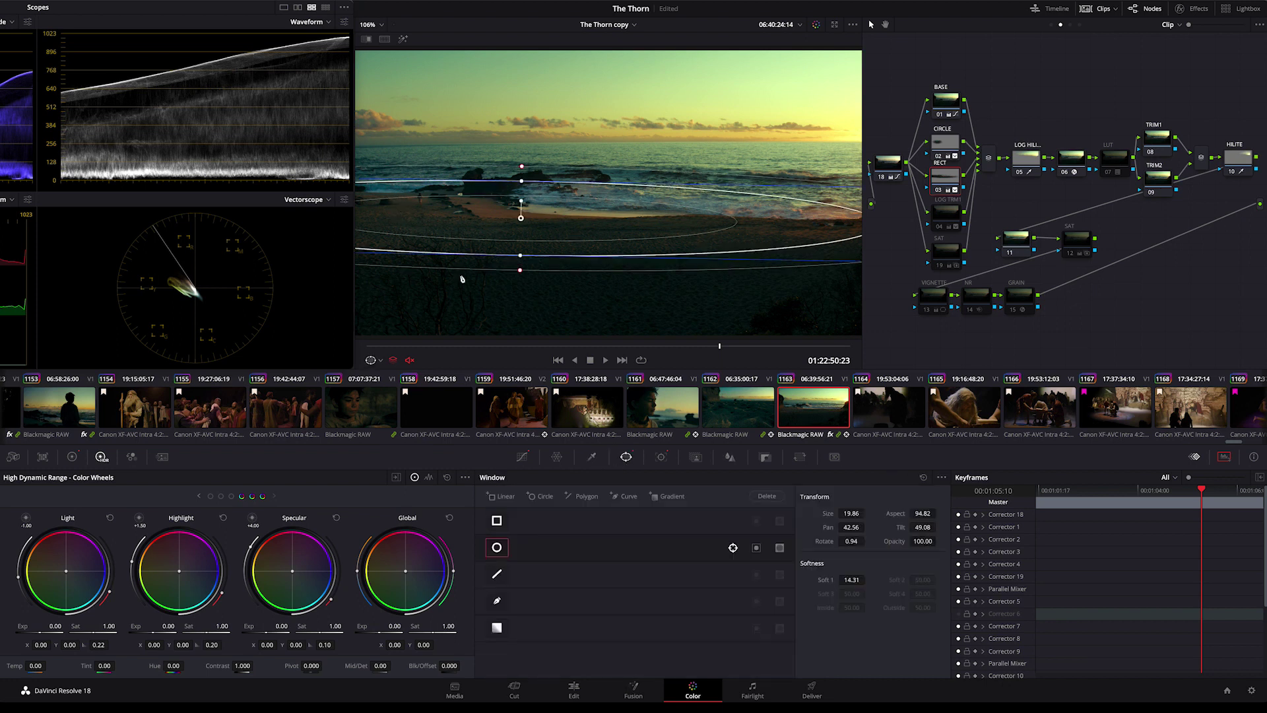
{"action": "left_click", "coordinate": [522, 457]}
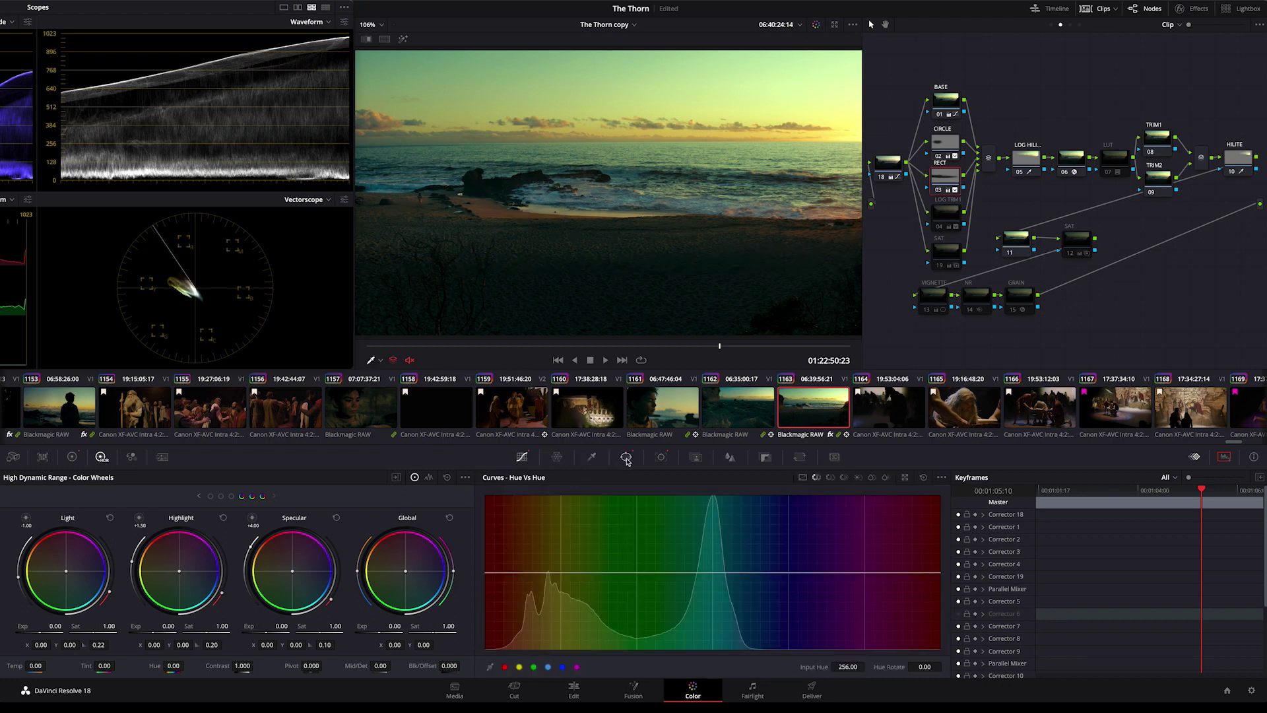
{"action": "left_click", "coordinate": [661, 457]}
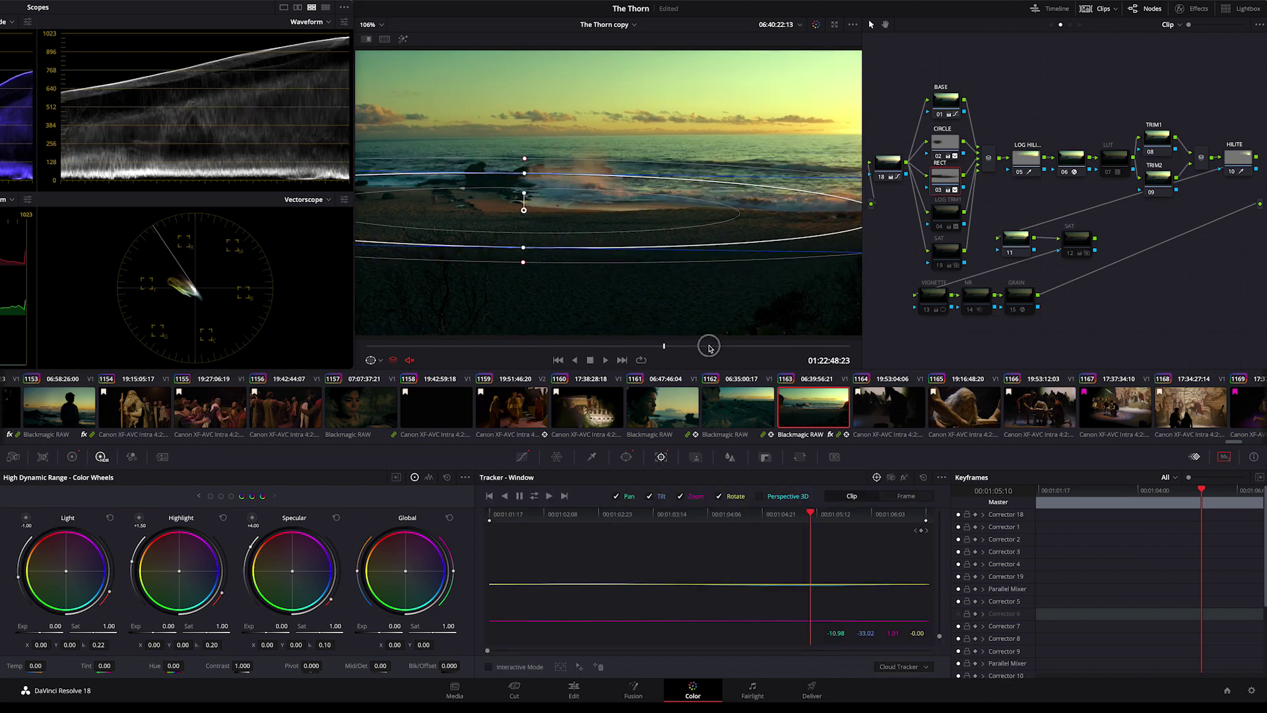
{"action": "left_click", "coordinate": [948, 155]}
{"action": "left_click_drag", "start_coordinate": [715, 343], "coordinate": [692, 344]}
View clip 1163's Group Post-Clip nodes, disable node 01 to compare the image, and return to the clip-level nodes.
{"action": "left_click", "coordinate": [1071, 24]}
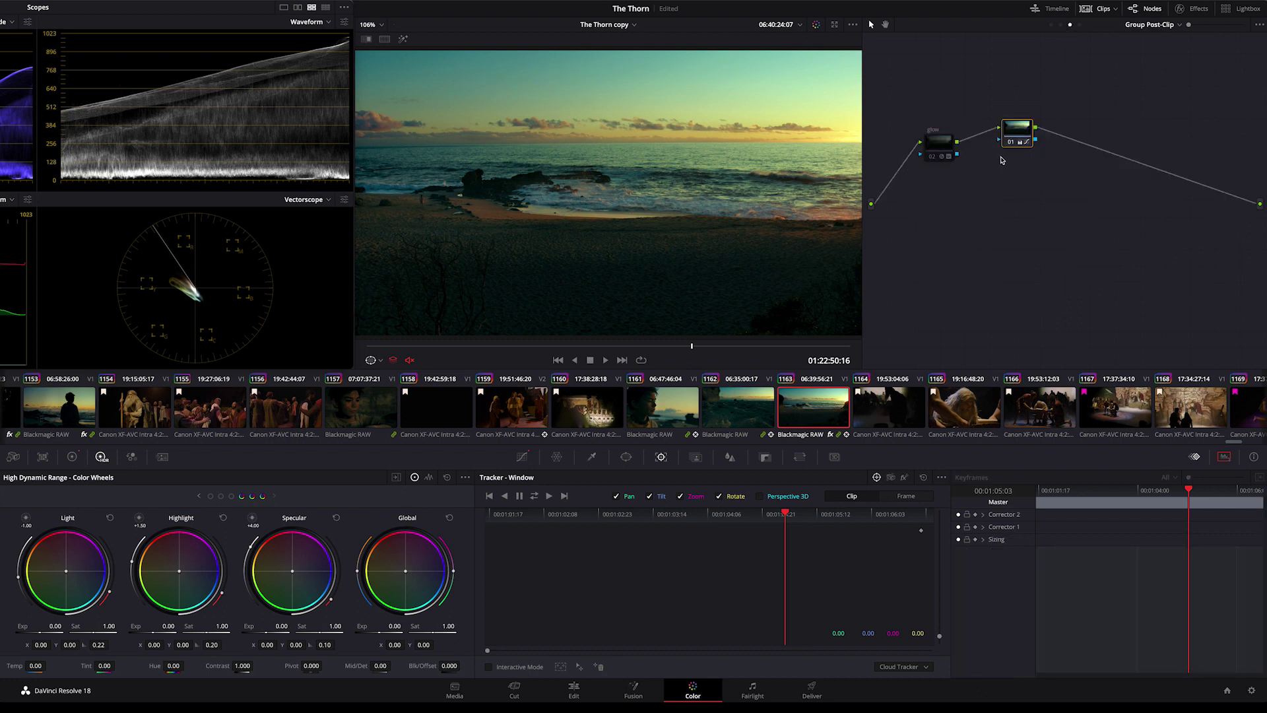
{"action": "left_click", "coordinate": [1008, 145]}
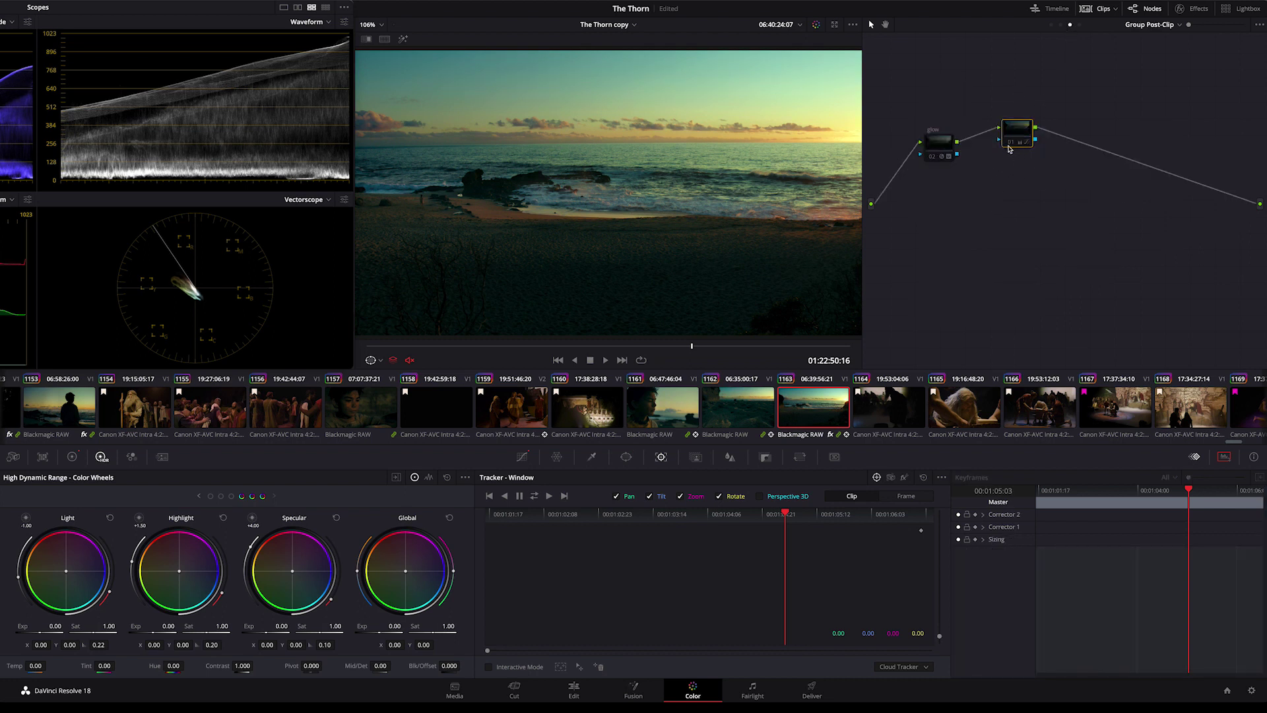
{"action": "left_click", "coordinate": [1060, 25]}
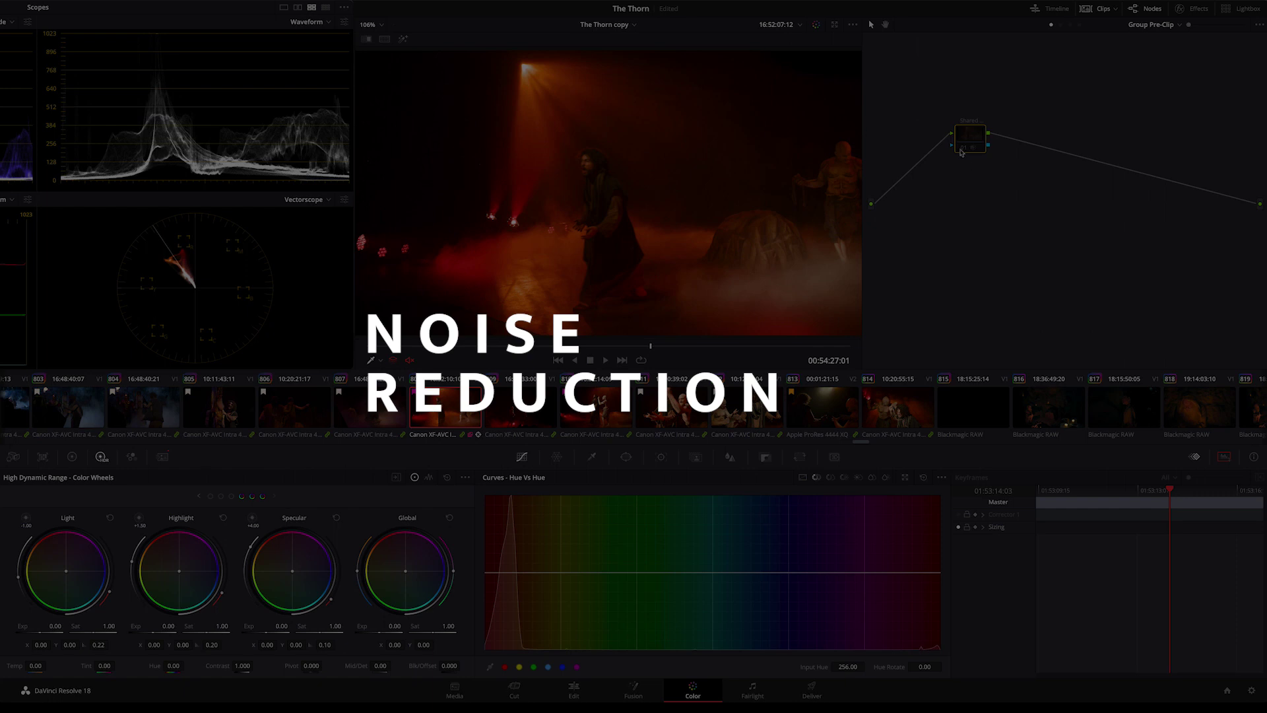
Enable the shared Group Pre-Clip node on stage clip 808, and view the available clip filters while keeping all clips shown.
{"action": "left_click", "coordinate": [962, 150]}
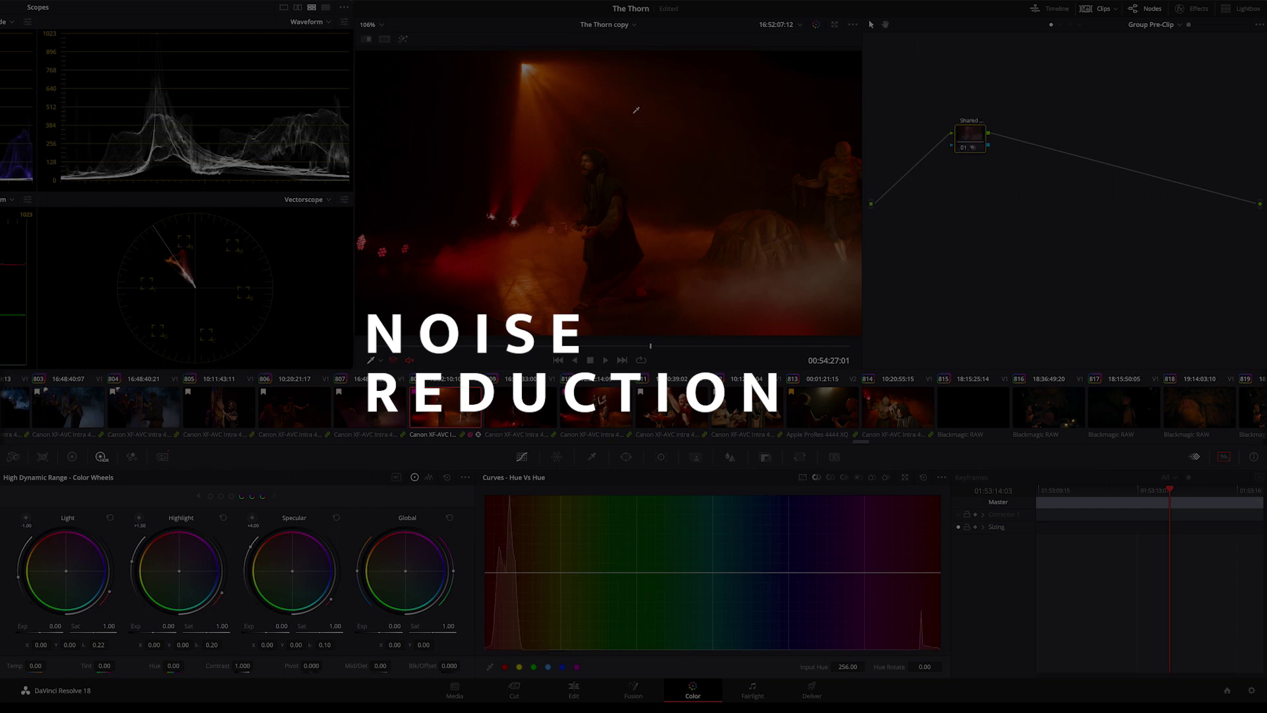
{"action": "left_click_drag", "start_coordinate": [653, 345], "coordinate": [732, 344]}
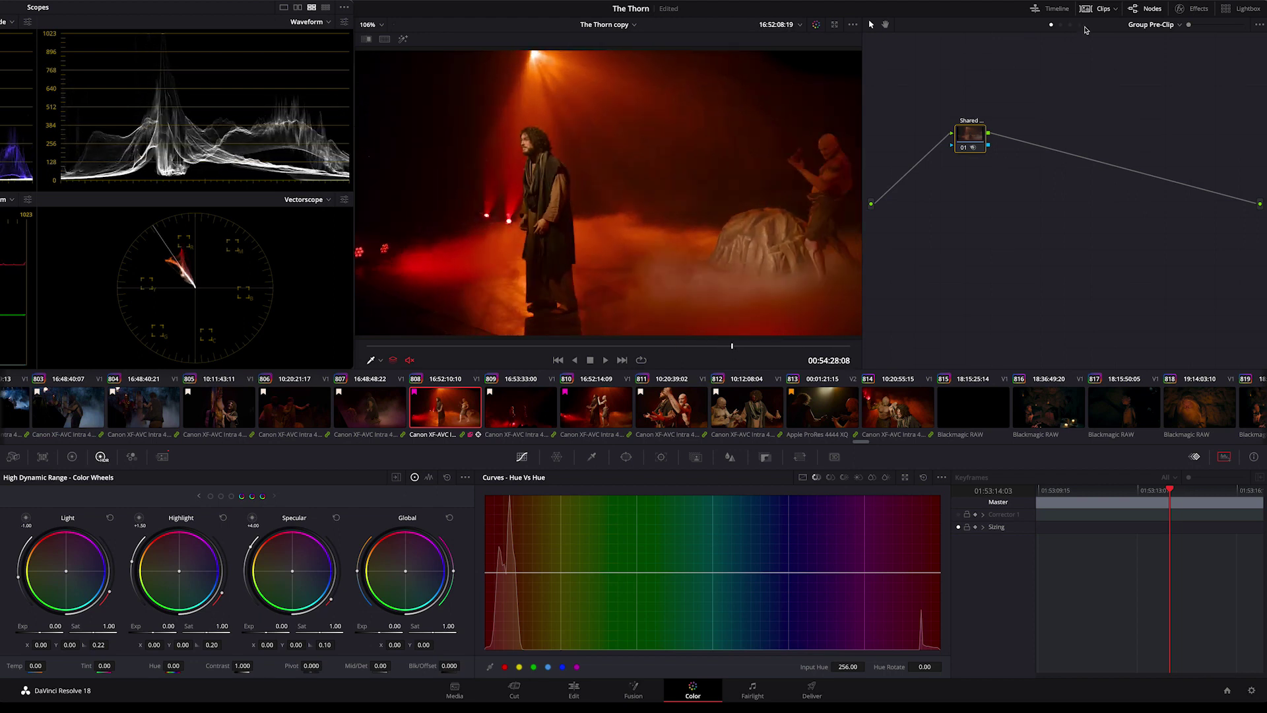
{"action": "left_click", "coordinate": [1116, 9]}
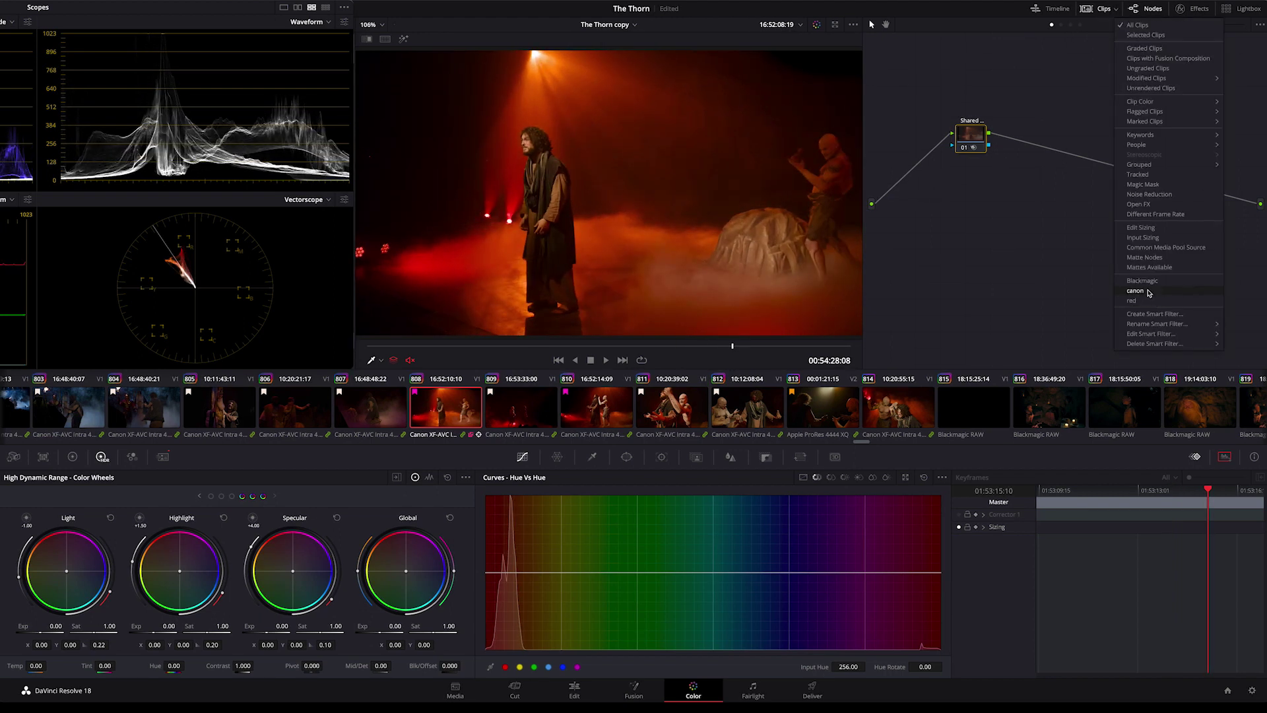
{"action": "left_click", "coordinate": [1108, 291]}
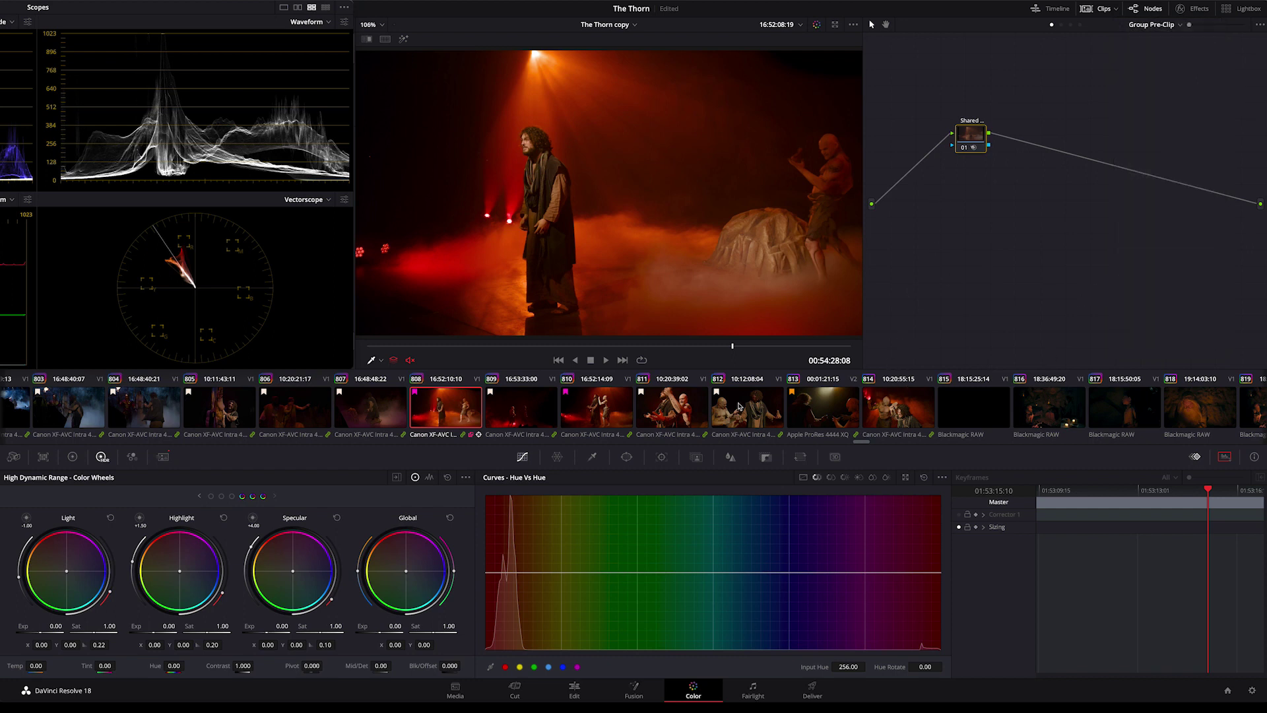
View clip 808's Canon group options without changing them, and show the Motion Effects settings for its shared node.
{"action": "right_click", "coordinate": [457, 417]}
{"action": "mouse_move", "coordinate": [515, 480]}
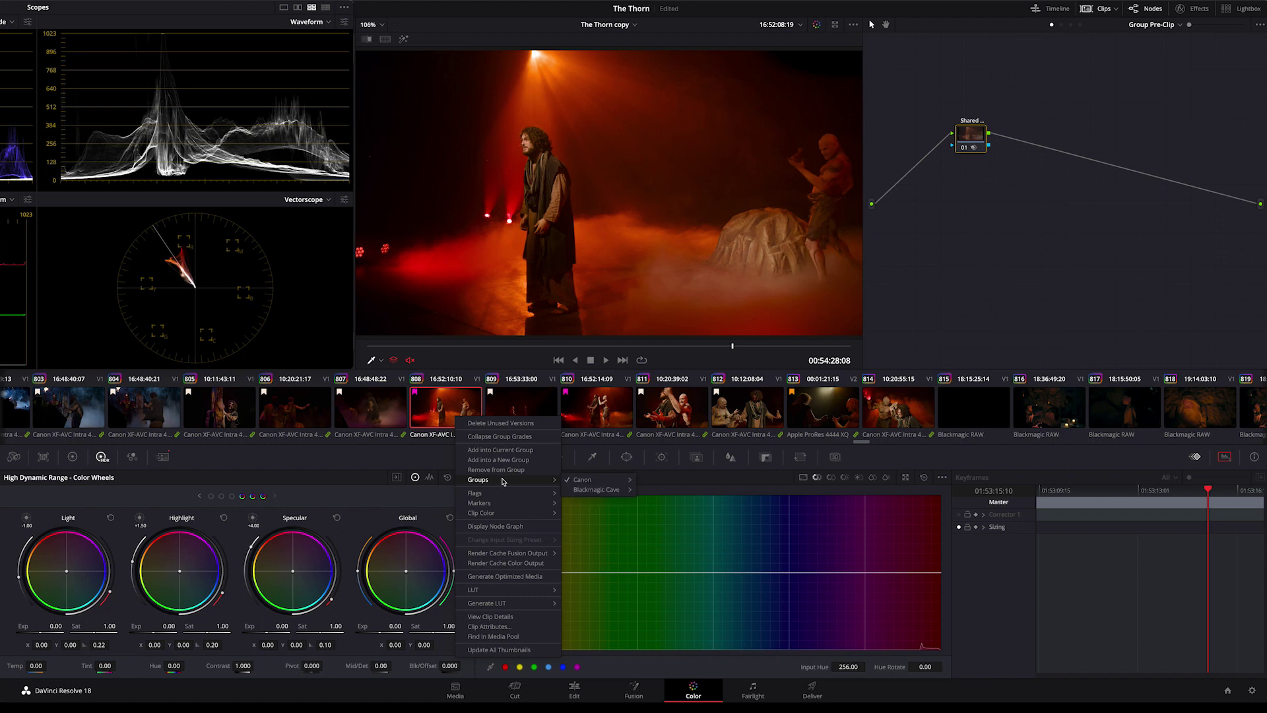
{"action": "mouse_move", "coordinate": [601, 483]}
{"action": "left_click", "coordinate": [661, 485]}
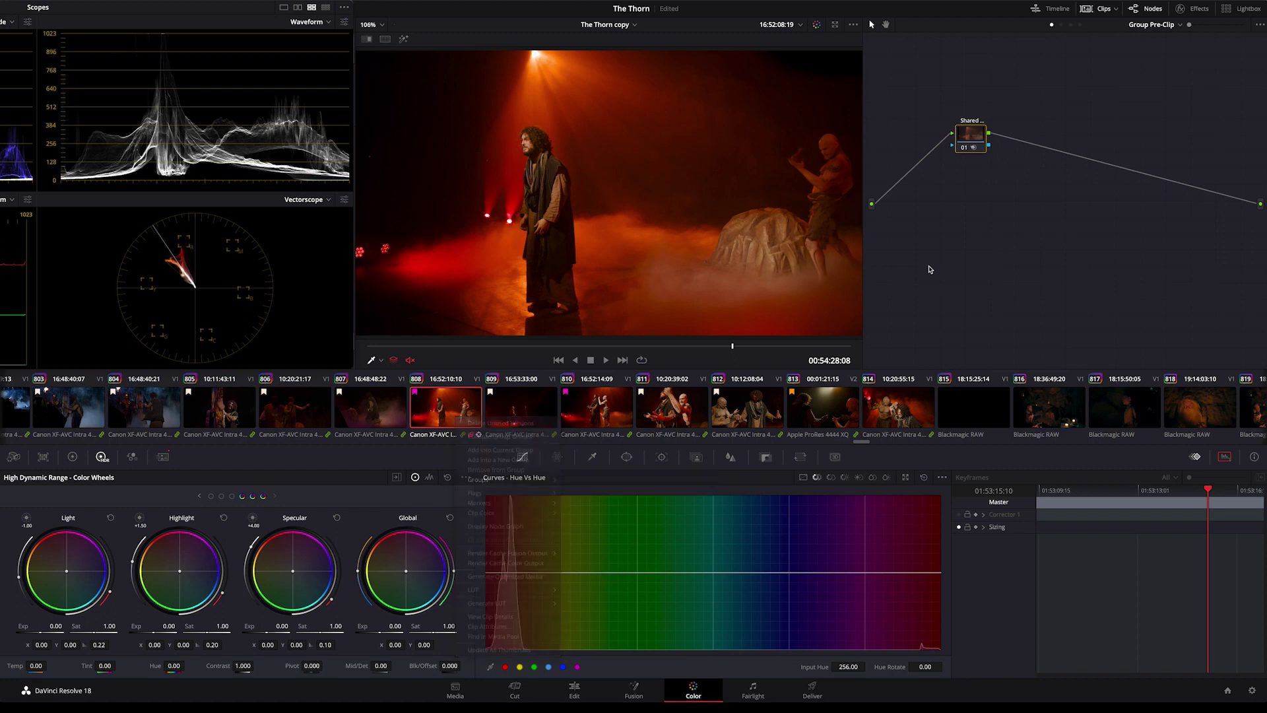
{"action": "left_click", "coordinate": [162, 456]}
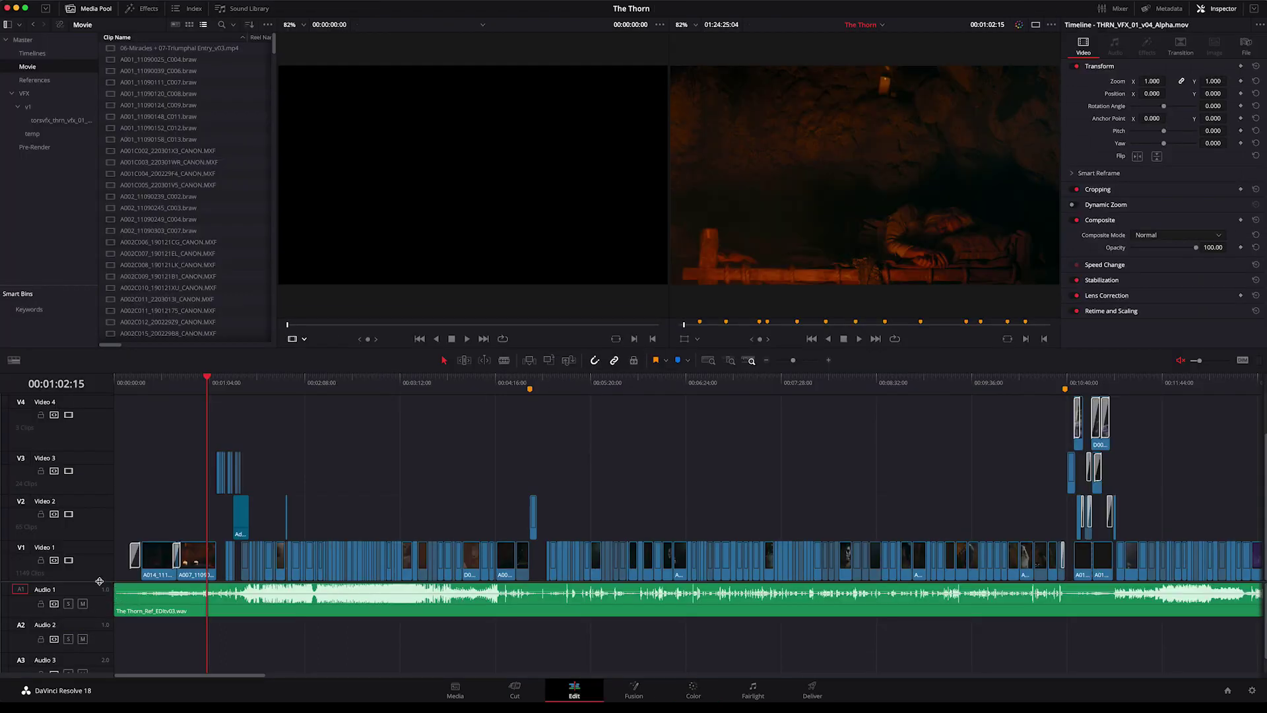
Move the playhead to Marker 2 at 00:04:39:09 on the edit timeline of The Thorn.
{"action": "scroll", "coordinate": [97, 649], "scroll_direction": "up", "scroll_amount": 5}
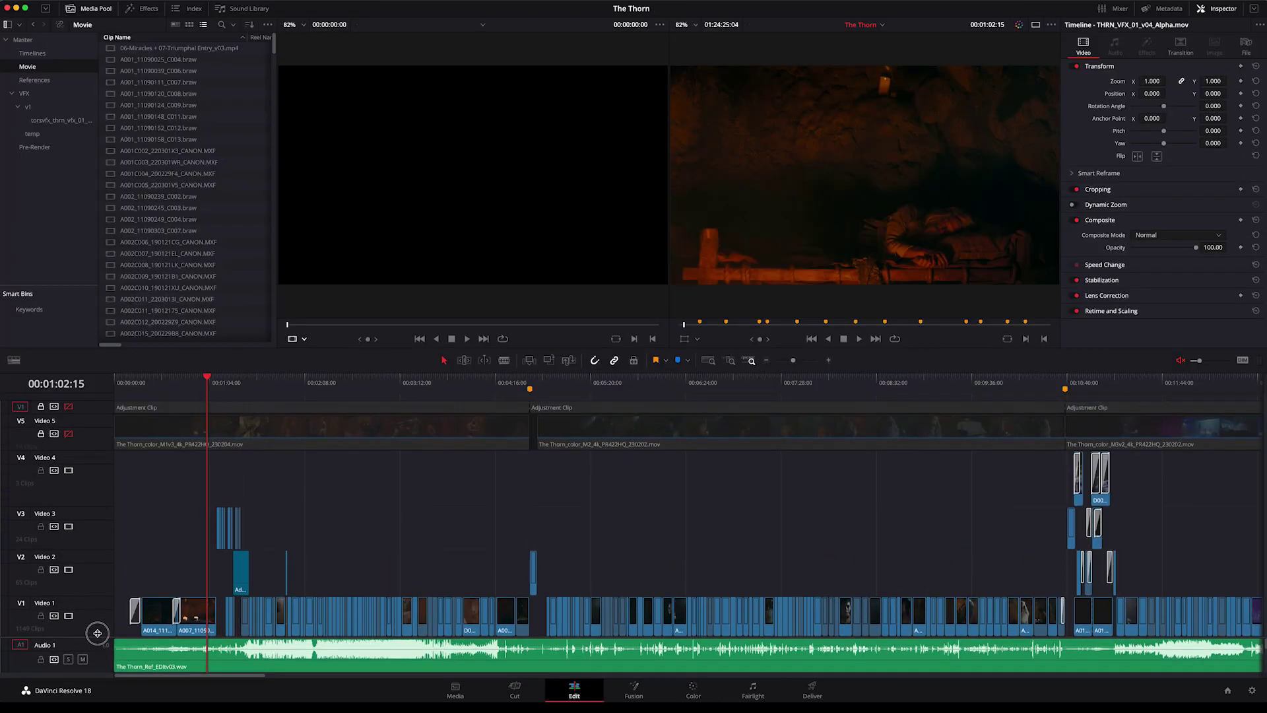
{"action": "scroll", "coordinate": [96, 649], "scroll_direction": "down", "scroll_amount": 1}
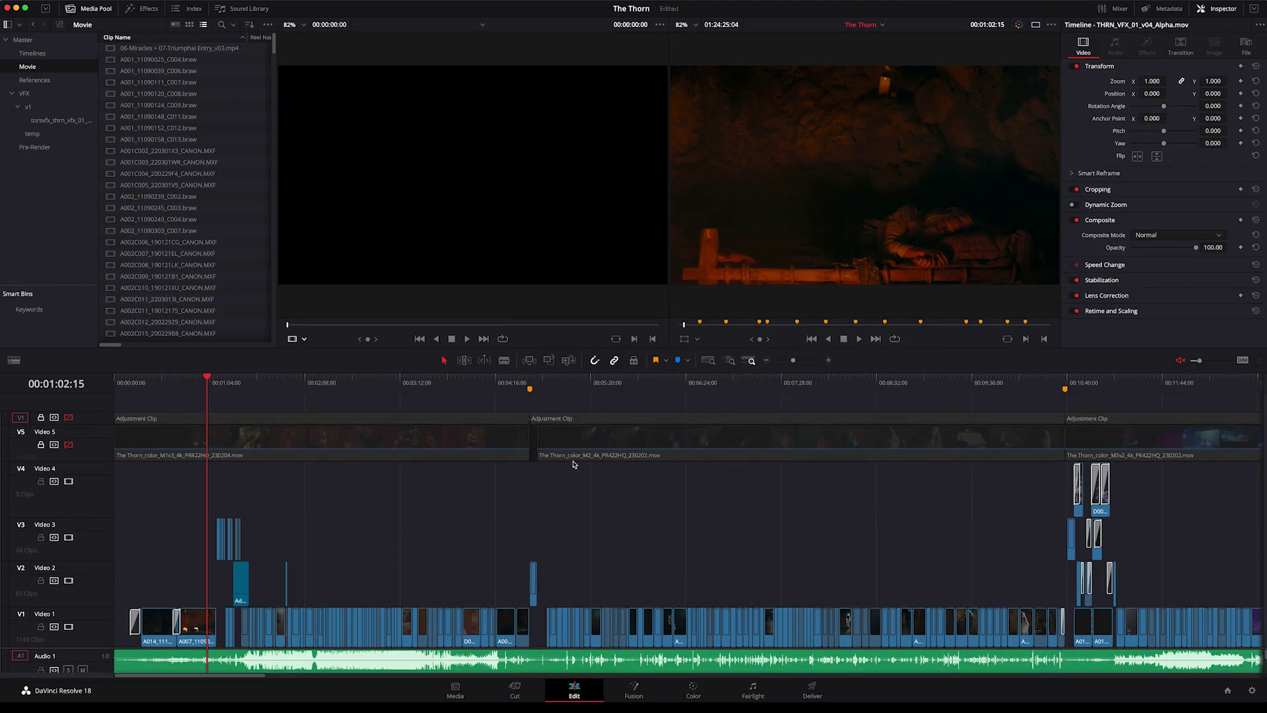
{"action": "left_click", "coordinate": [527, 394]}
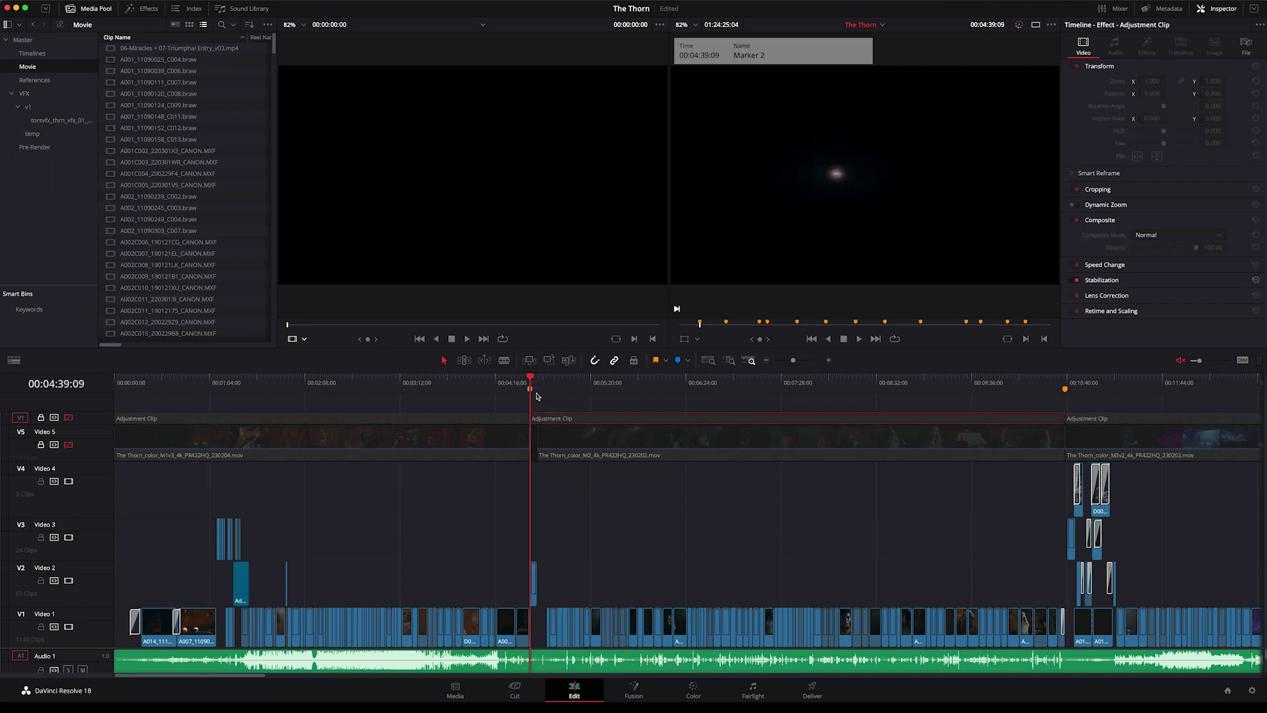
Set the resolution of the Apple ProRes 422 HQ render to 3840 x 2160 Ultra HD in the export settings.
{"action": "key", "text": "shift+8"}
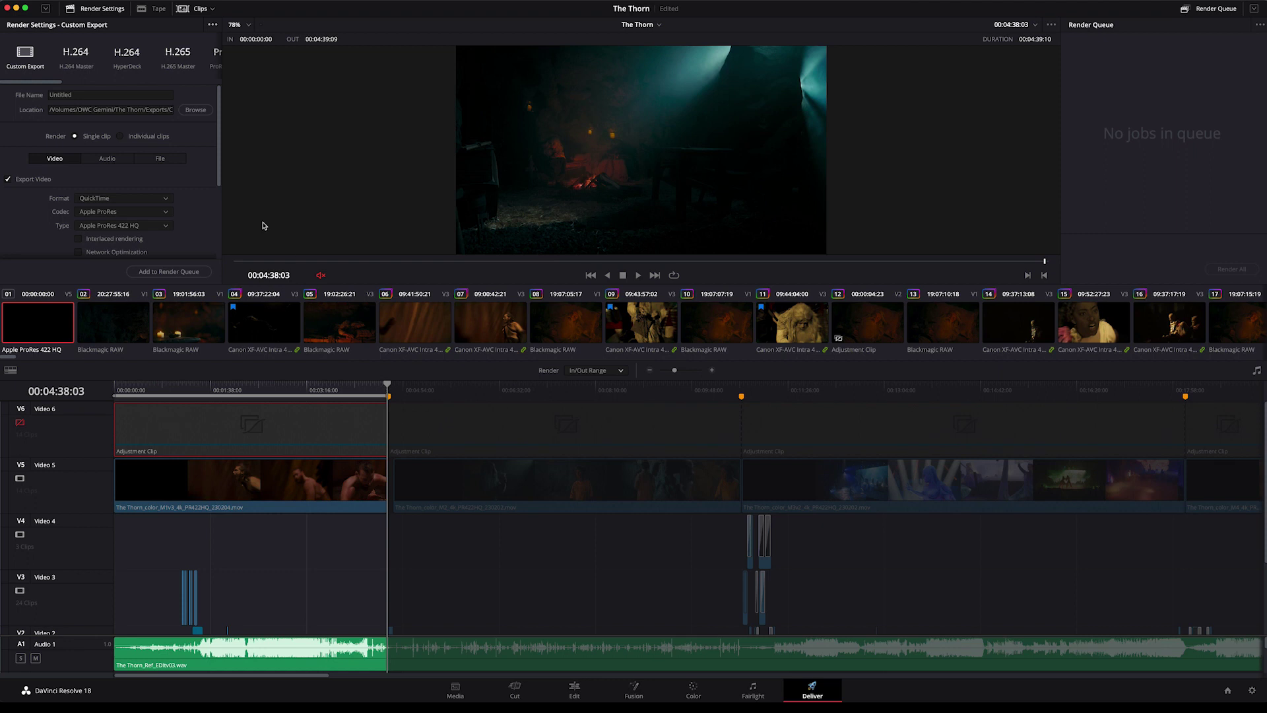
{"action": "left_click_drag", "start_coordinate": [222, 176], "coordinate": [216, 231]}
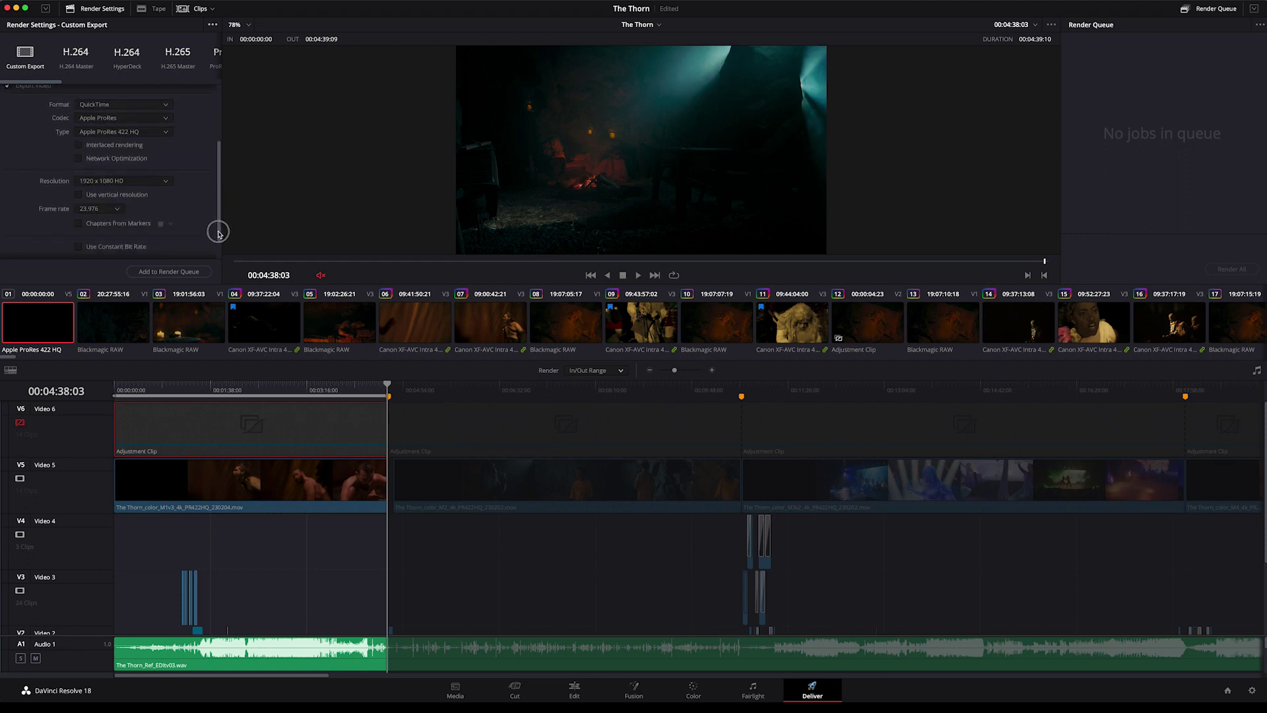
{"action": "left_click", "coordinate": [165, 183]}
{"action": "left_click", "coordinate": [149, 250]}
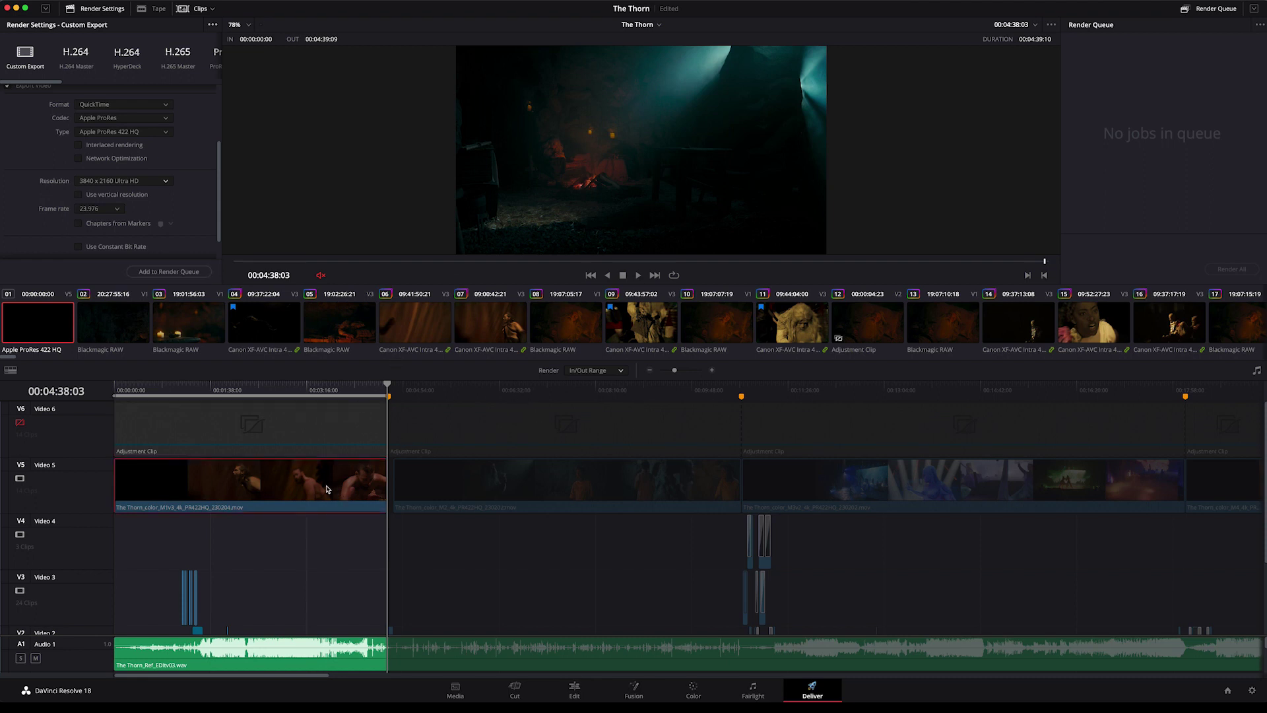
Show the rendered reels in the Pre-Render bin, and select the M1v3 render on the Video 5 track.
{"action": "left_click", "coordinate": [574, 690]}
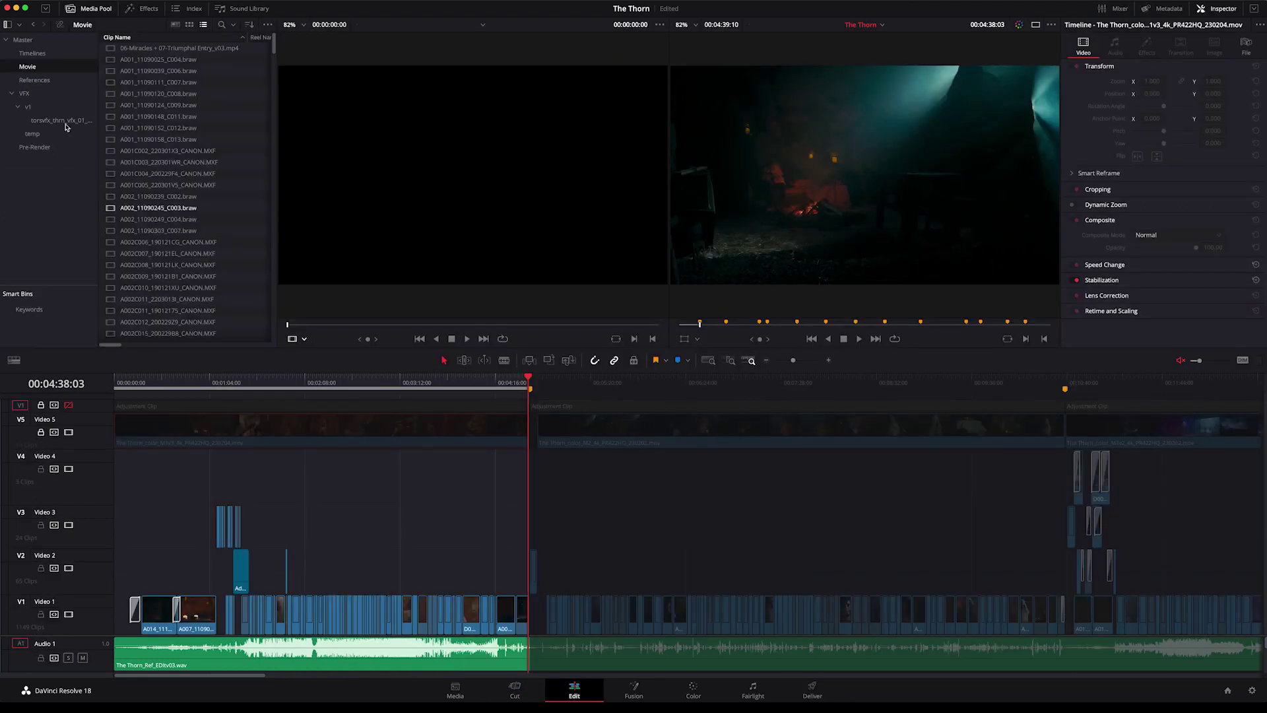
{"action": "left_click", "coordinate": [35, 146]}
{"action": "left_click", "coordinate": [179, 50]}
{"action": "left_click", "coordinate": [176, 59], "text": "shift"}
{"action": "left_click", "coordinate": [176, 59]}
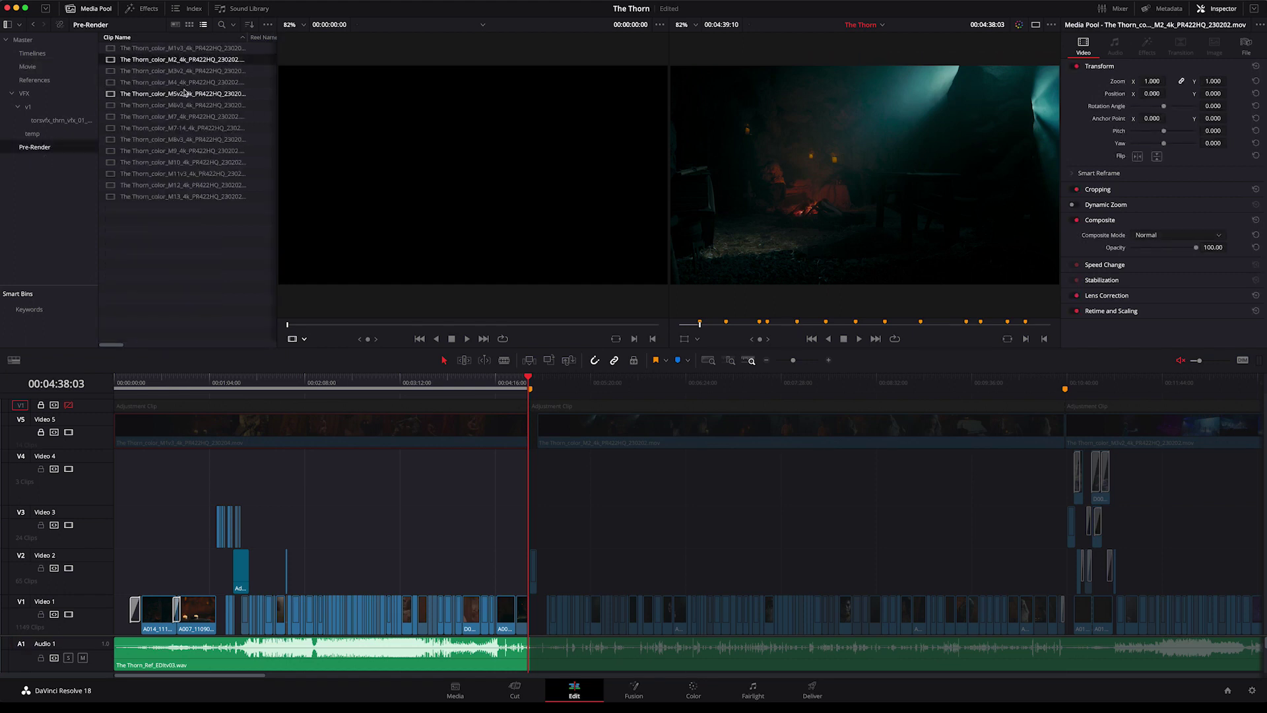
{"action": "key", "text": "shift+Down"}
{"action": "mouse_move", "coordinate": [132, 49]}
{"action": "left_mouse_down"}
{"action": "mouse_move", "coordinate": [116, 55]}
{"action": "mouse_move", "coordinate": [192, 395]}
{"action": "mouse_move", "coordinate": [128, 432]}
{"action": "mouse_move", "coordinate": [118, 469]}
{"action": "mouse_move", "coordinate": [108, 461]}
{"action": "mouse_move", "coordinate": [116, 469]}
{"action": "mouse_move", "coordinate": [132, 53]}
{"action": "left_mouse_up"}
{"action": "left_click", "coordinate": [499, 432]}
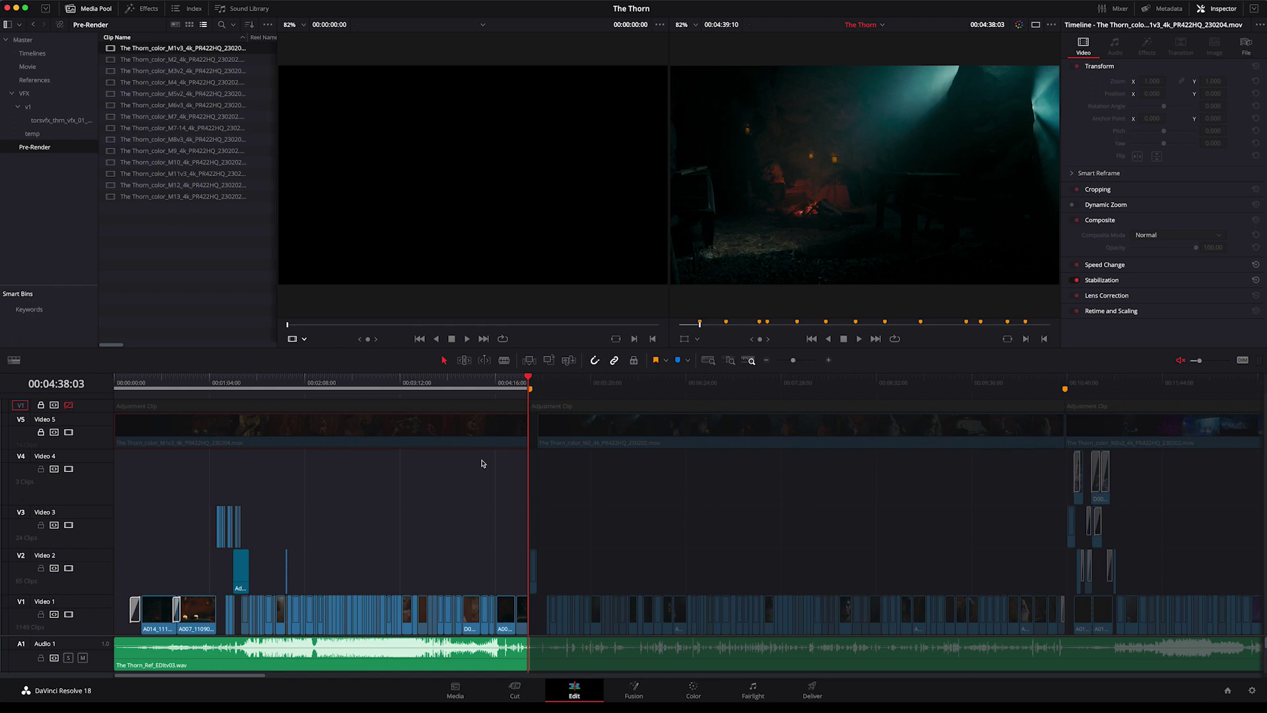
Clear the in/out range, park the playhead at Marker 2, and select the M2 render on Video 5.
{"action": "left_click", "coordinate": [530, 380]}
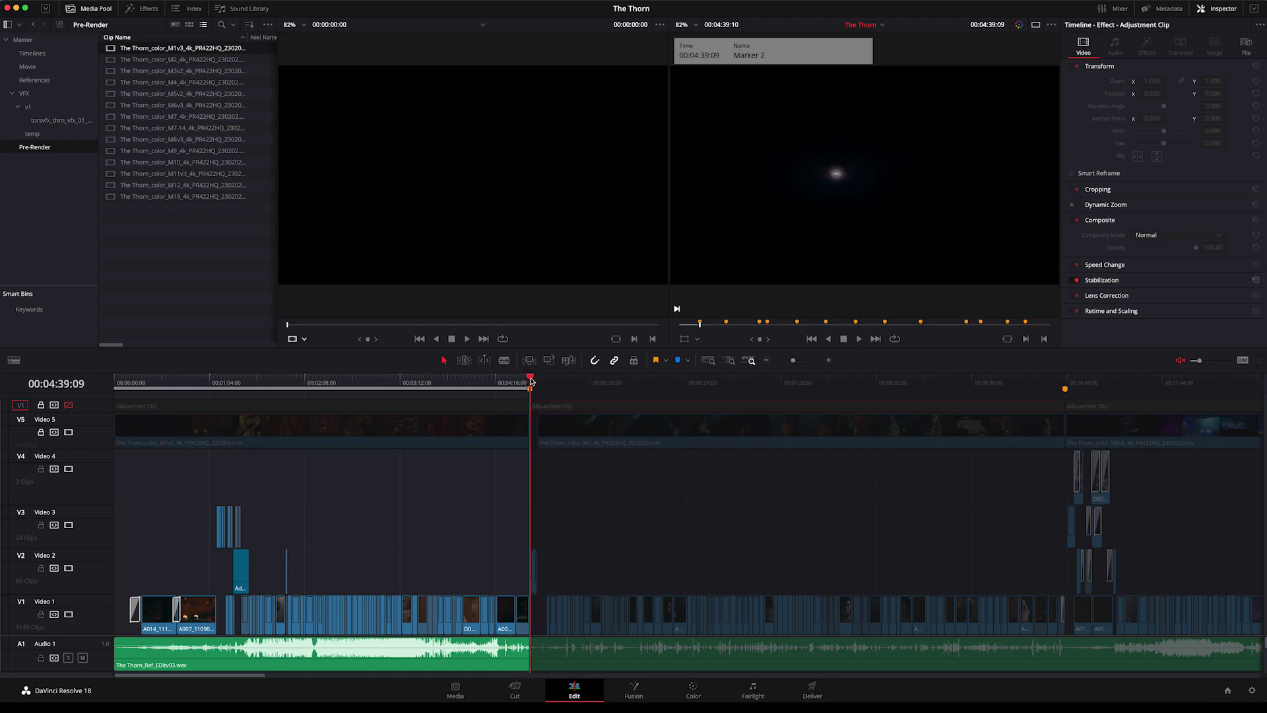
{"action": "key", "text": "super+equal"}
{"action": "key", "text": "super+equal"}
{"action": "key", "text": "super+equal"}
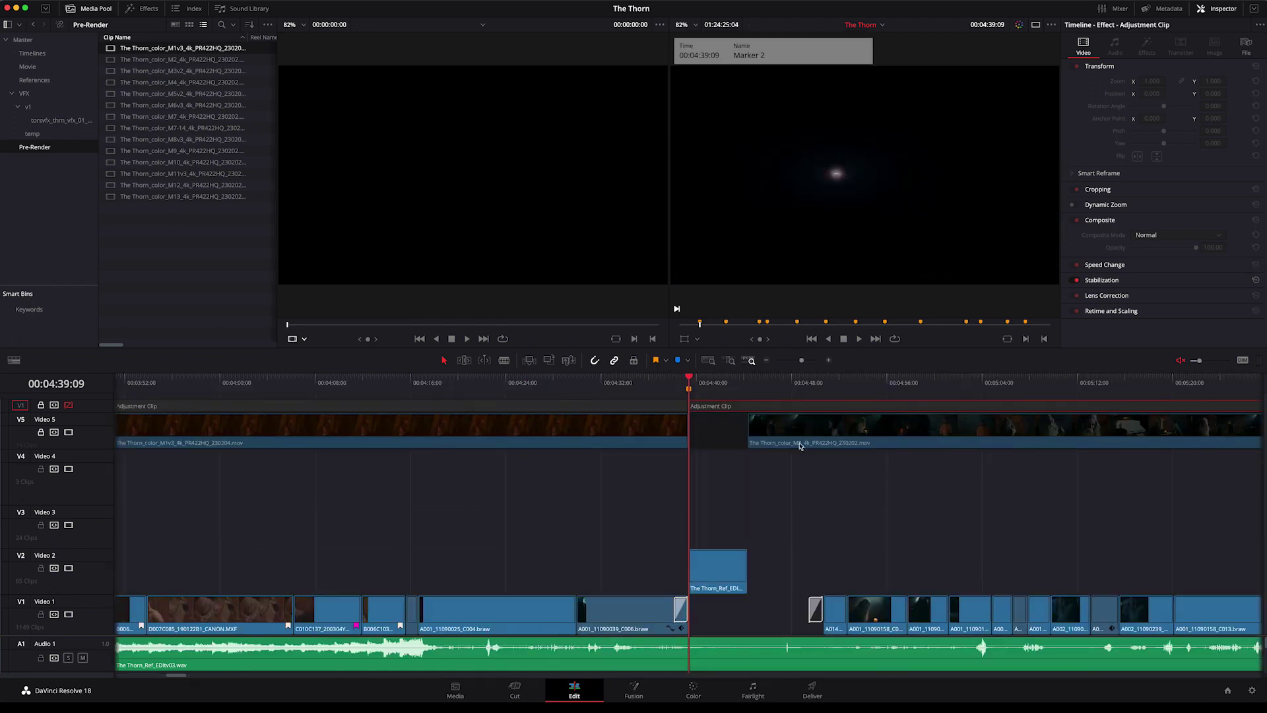
{"action": "left_click", "coordinate": [760, 433]}
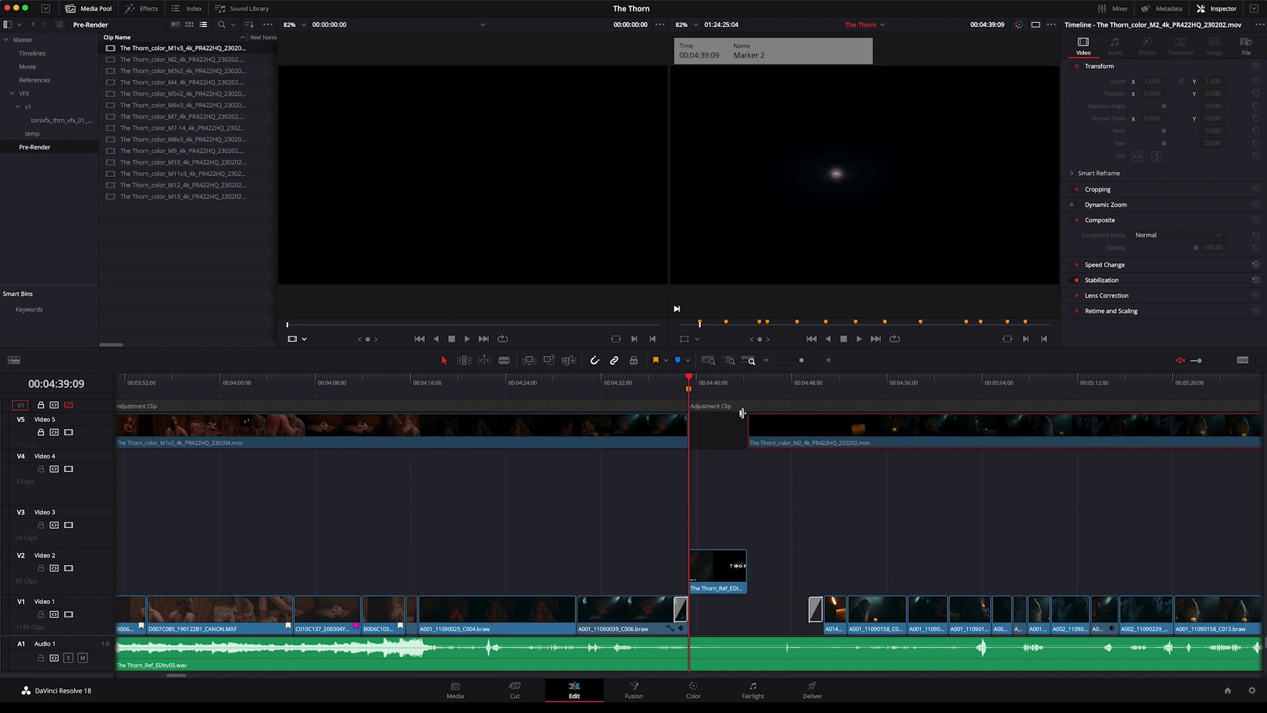
{"action": "scroll", "coordinate": [240, 434], "scroll_direction": "right", "scroll_amount": 10}
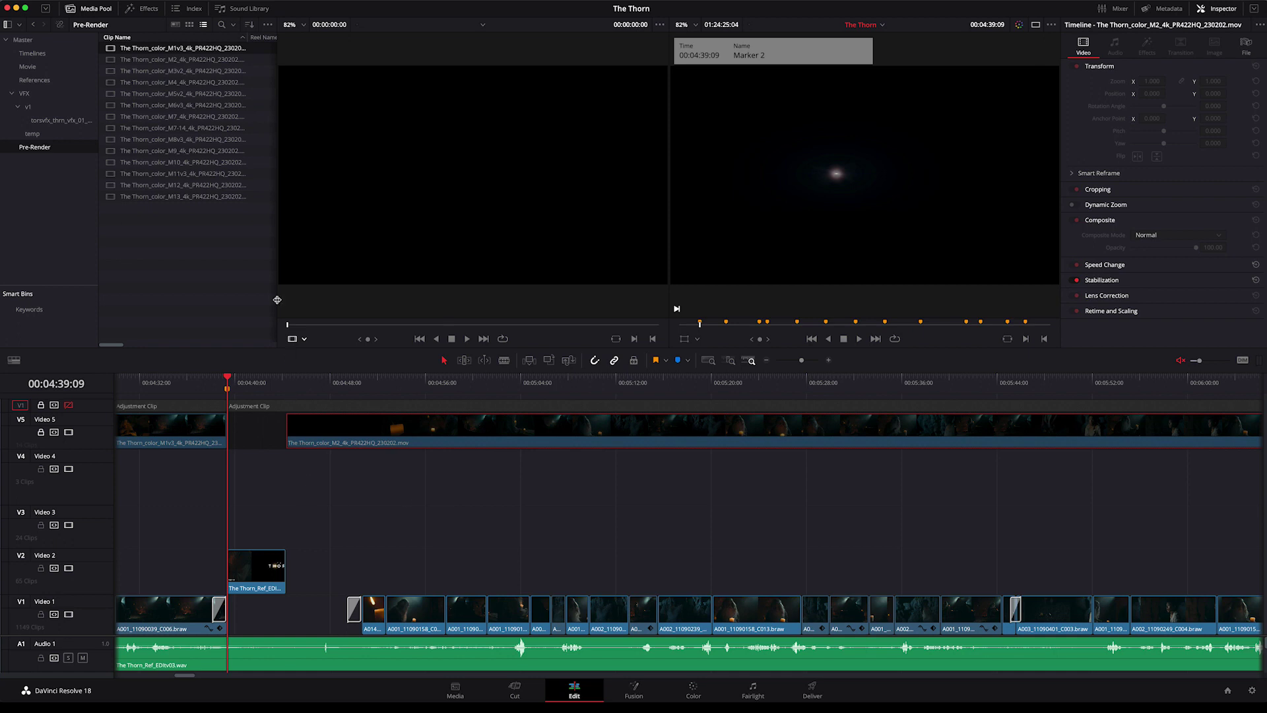
Select the M6v3 render in the Pre-Render bin, and show the full timeline with that reel's adjustment clip selected.
{"action": "left_click", "coordinate": [175, 105]}
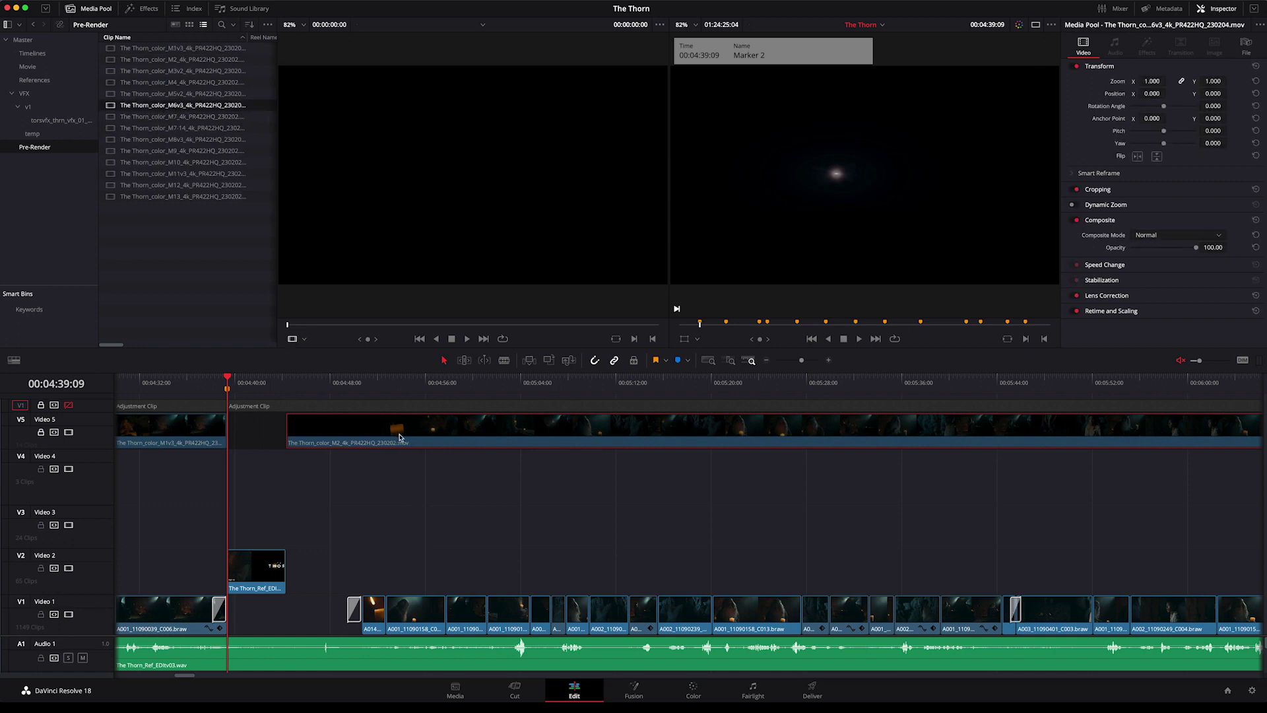
{"action": "key", "text": "shift+z"}
{"action": "left_click", "coordinate": [468, 447]}
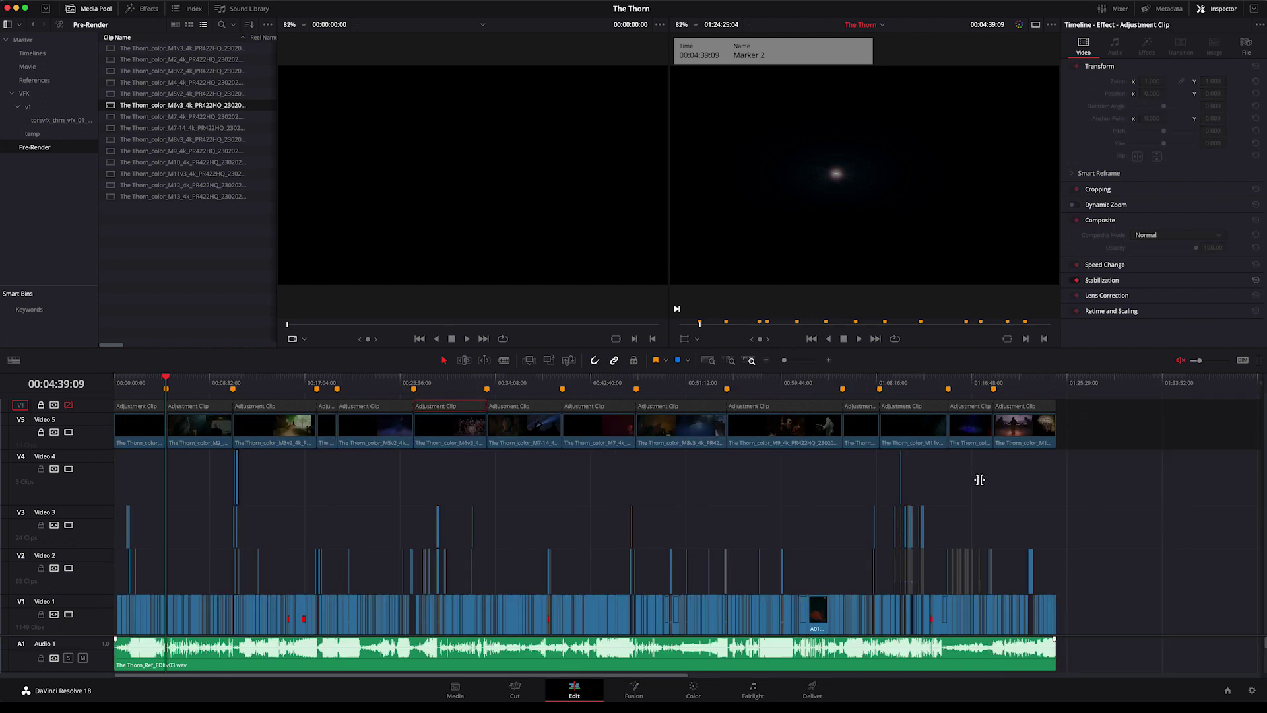